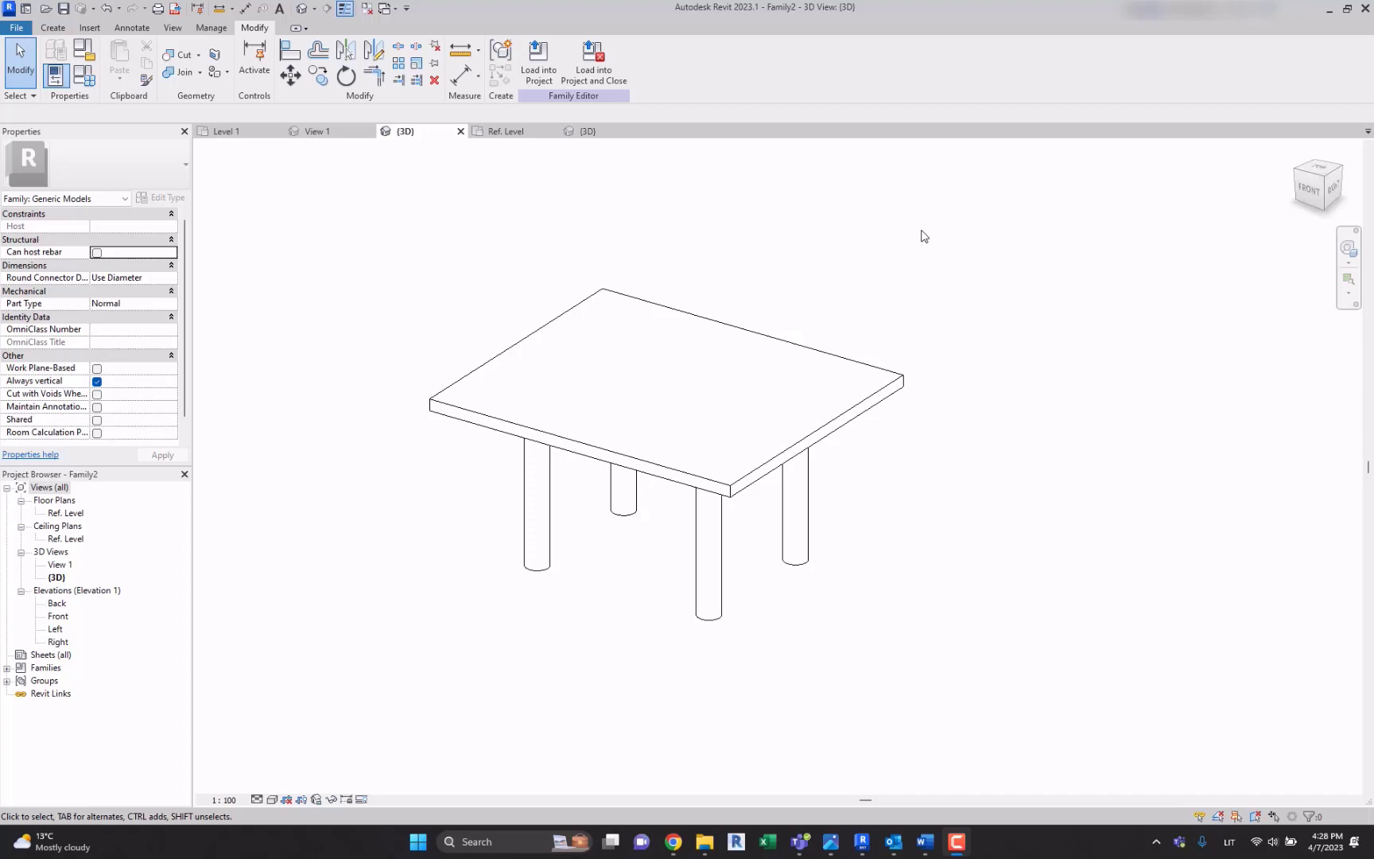
Step: Start a void extrusion, then cancel it without sketching anything
middle_click_drag(870, 305, 872, 313)
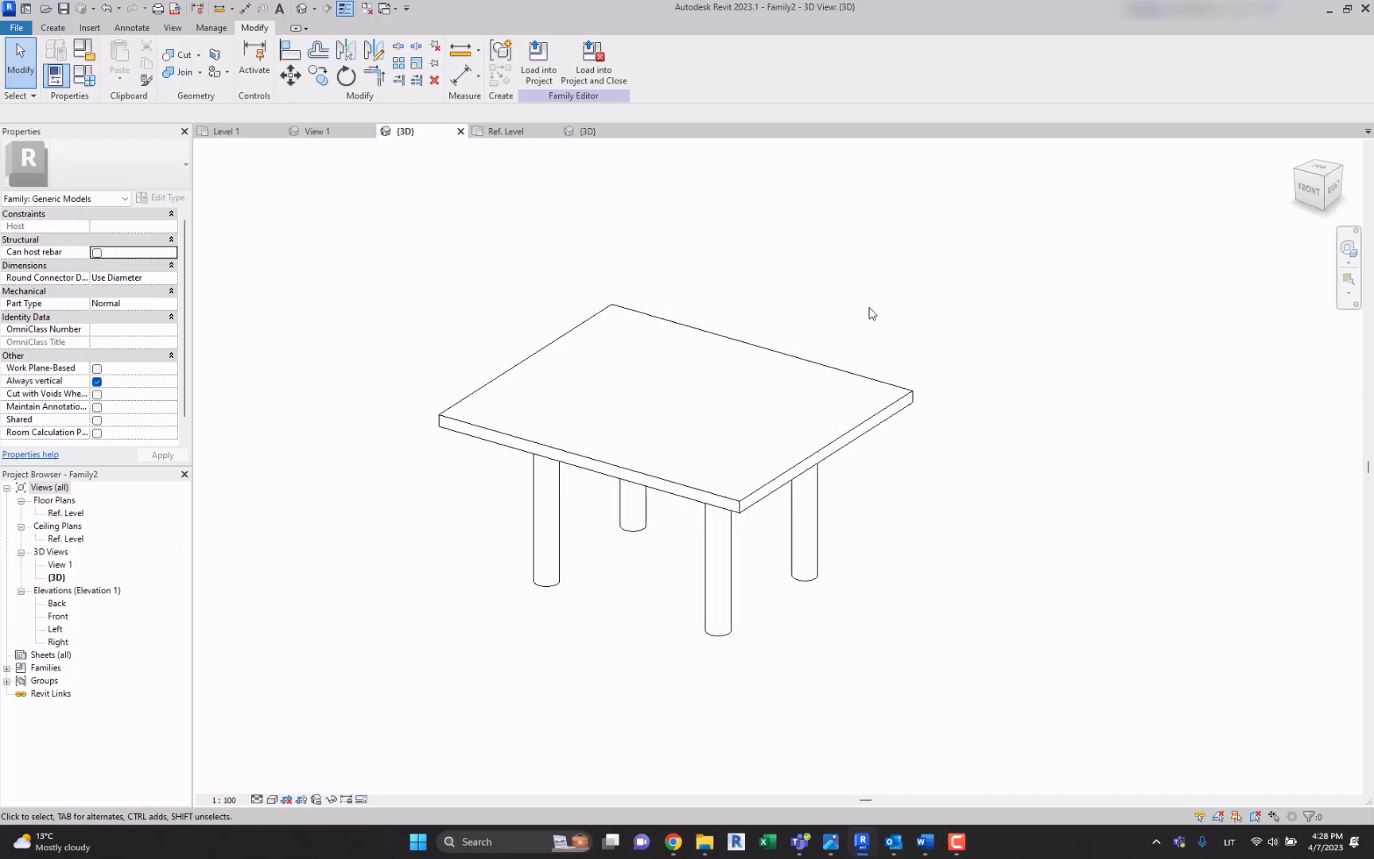
left_click(53, 27)
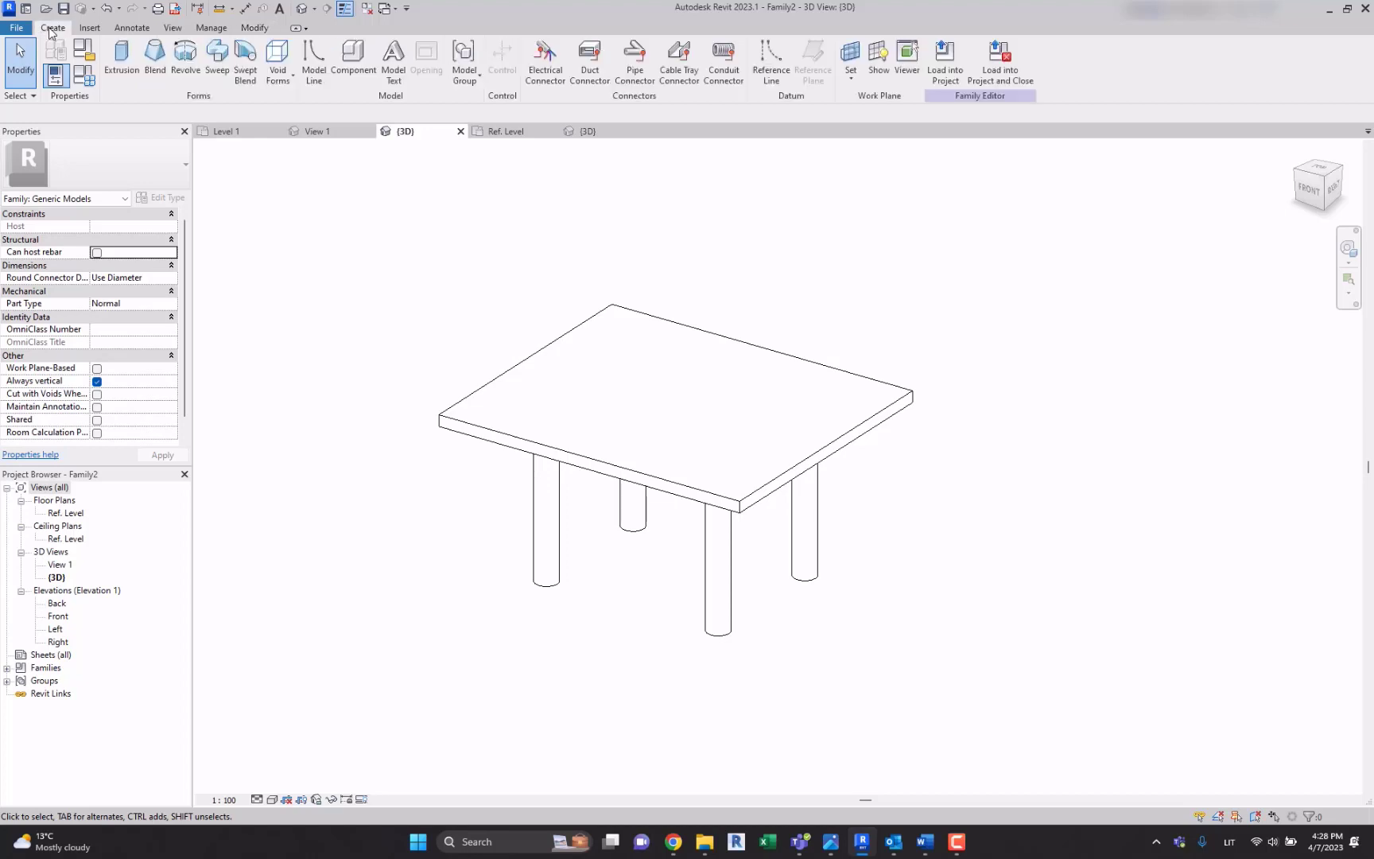
left_click(284, 56)
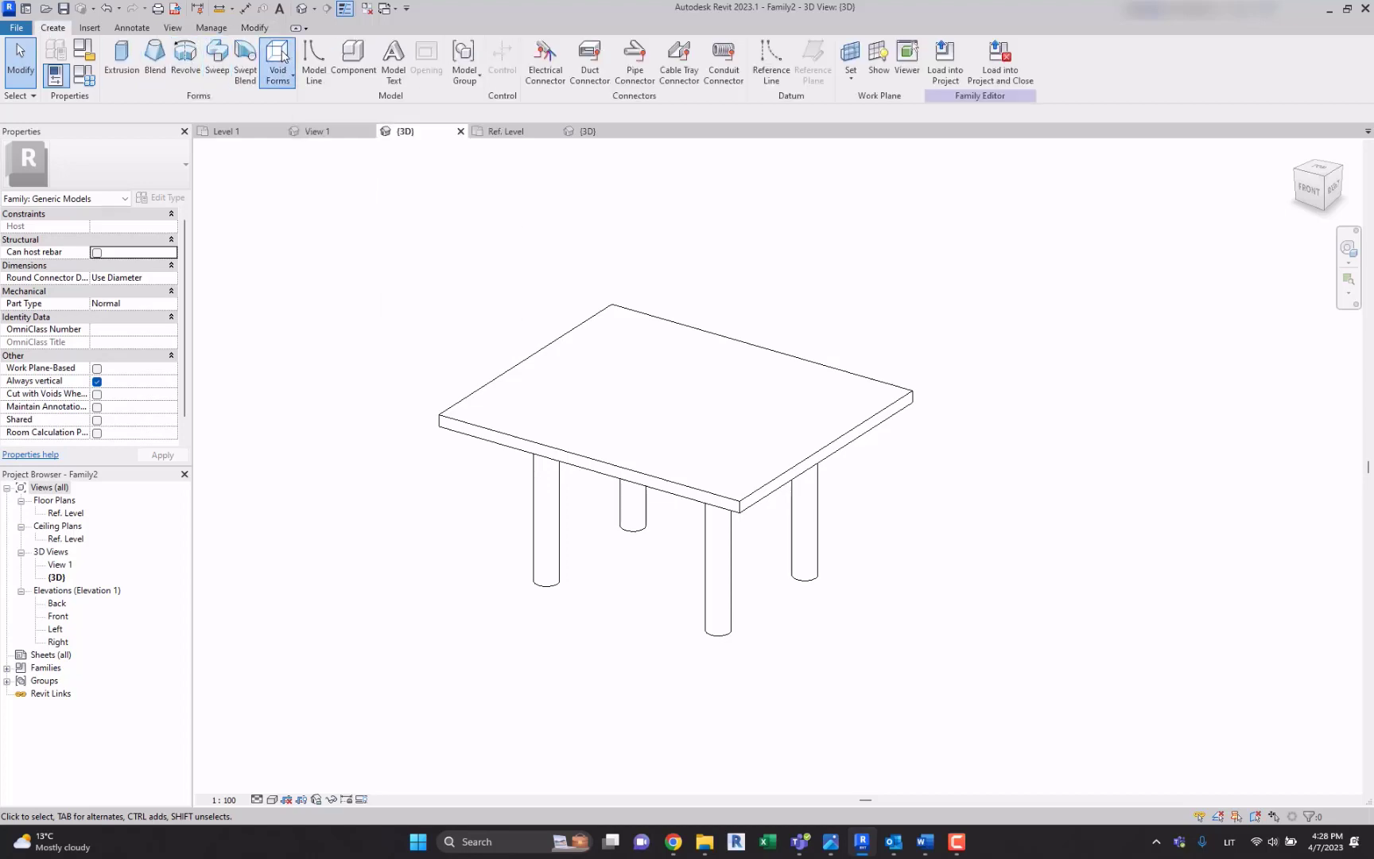
left_click(246, 217)
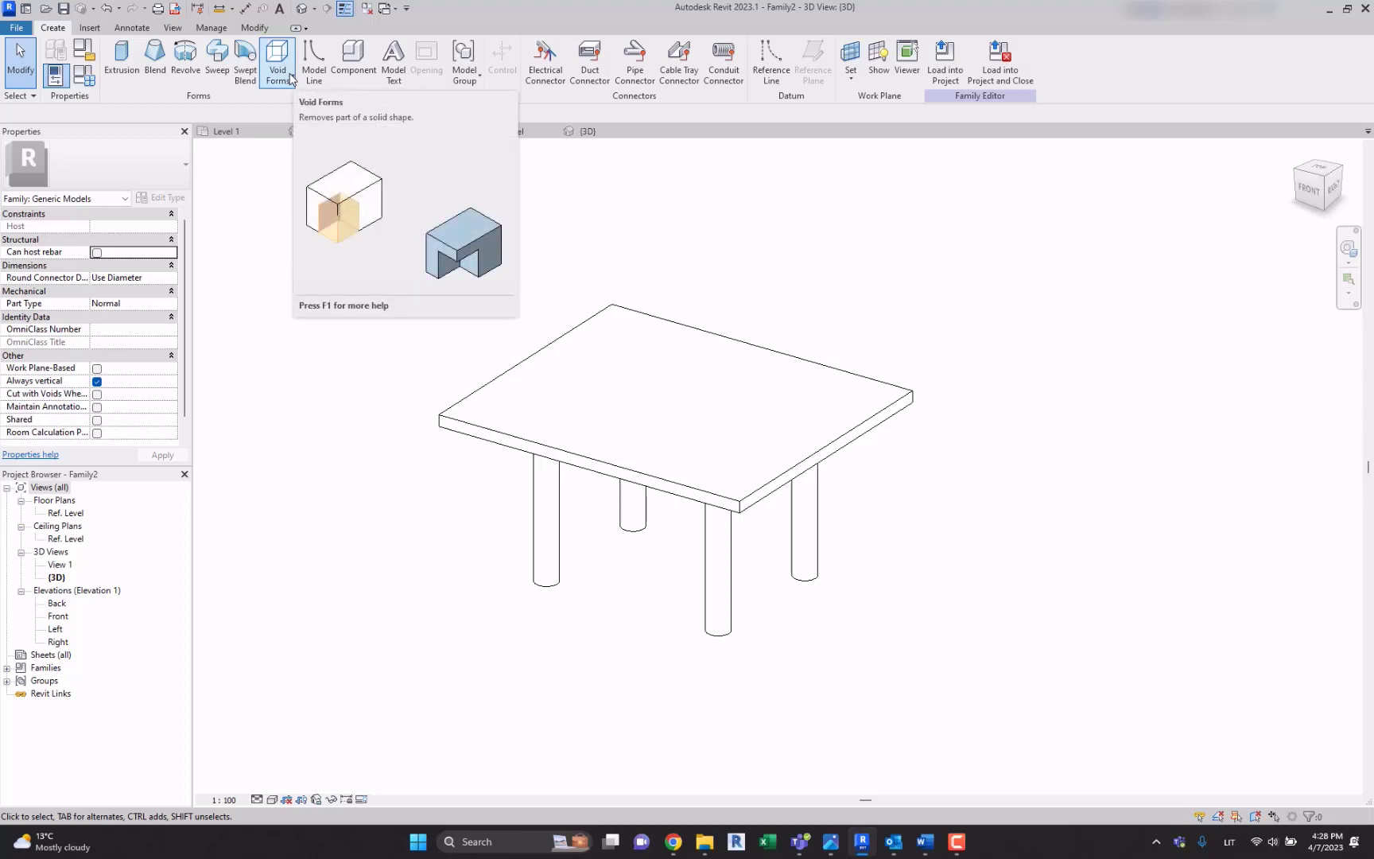
left_click(284, 78)
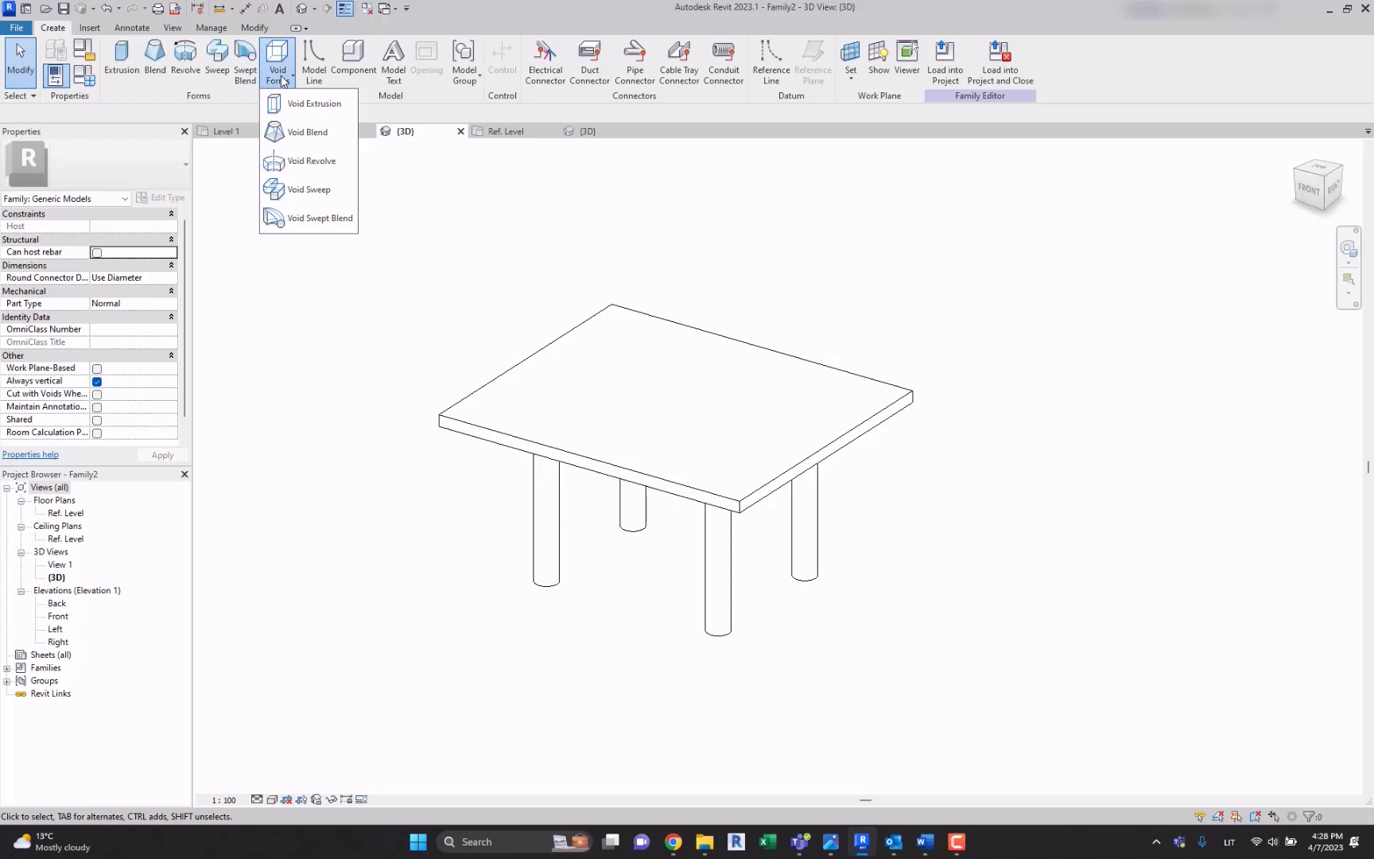
left_click(316, 106)
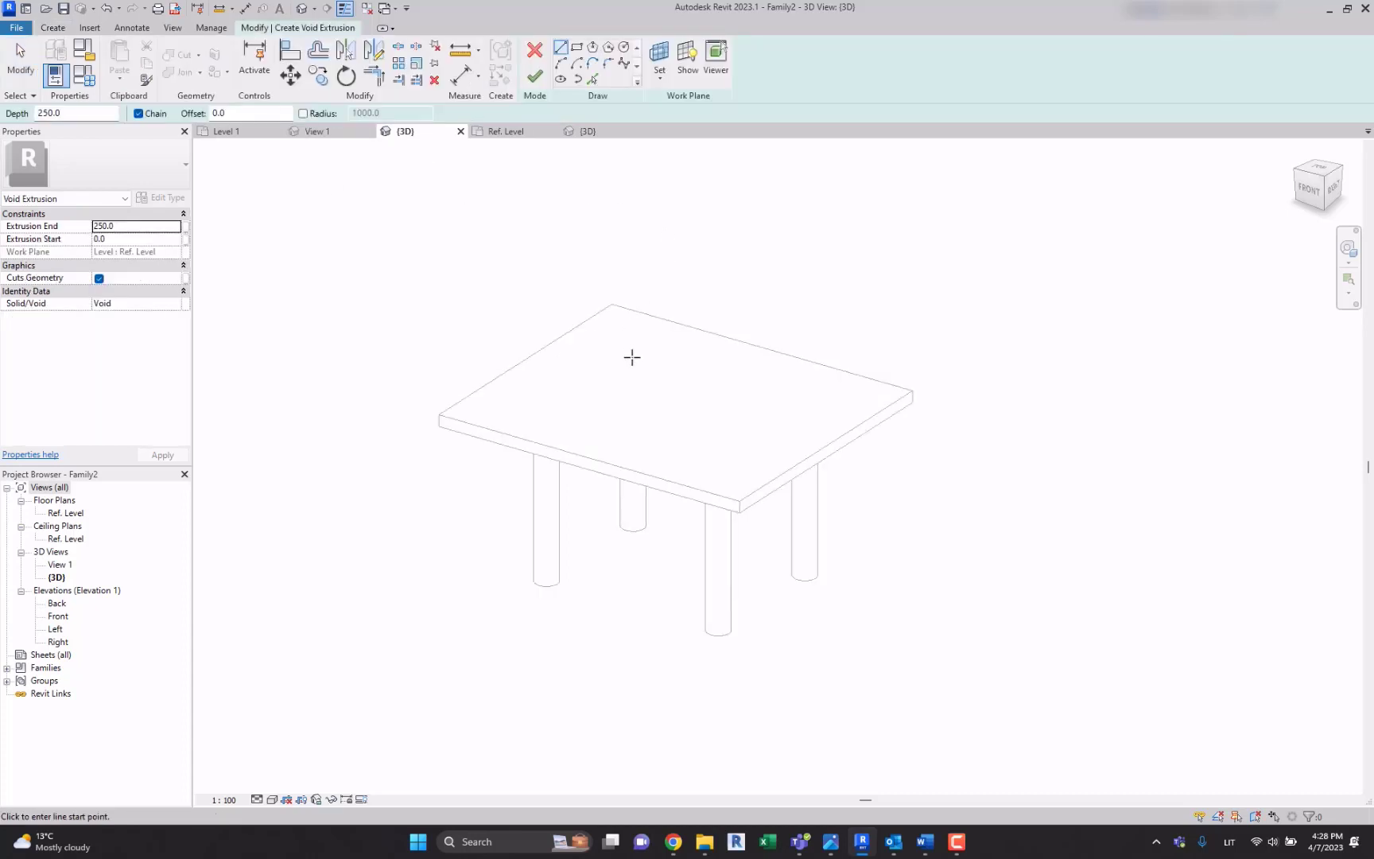
key("Escape")
key("Escape")
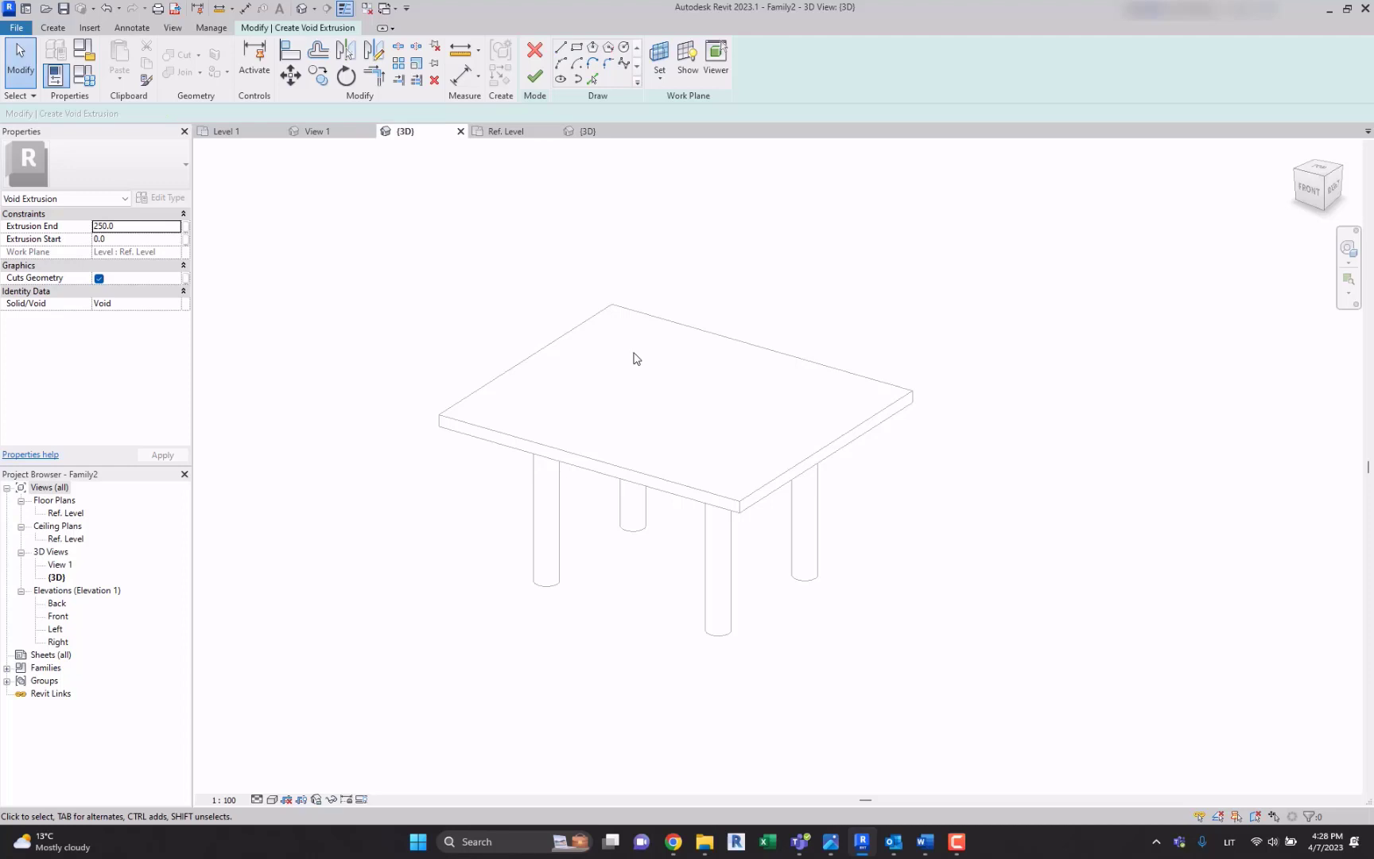
left_click(535, 76)
Step: In the Ref. Level plan, set Reference Plane : Table base as the work plane
double_click(64, 513)
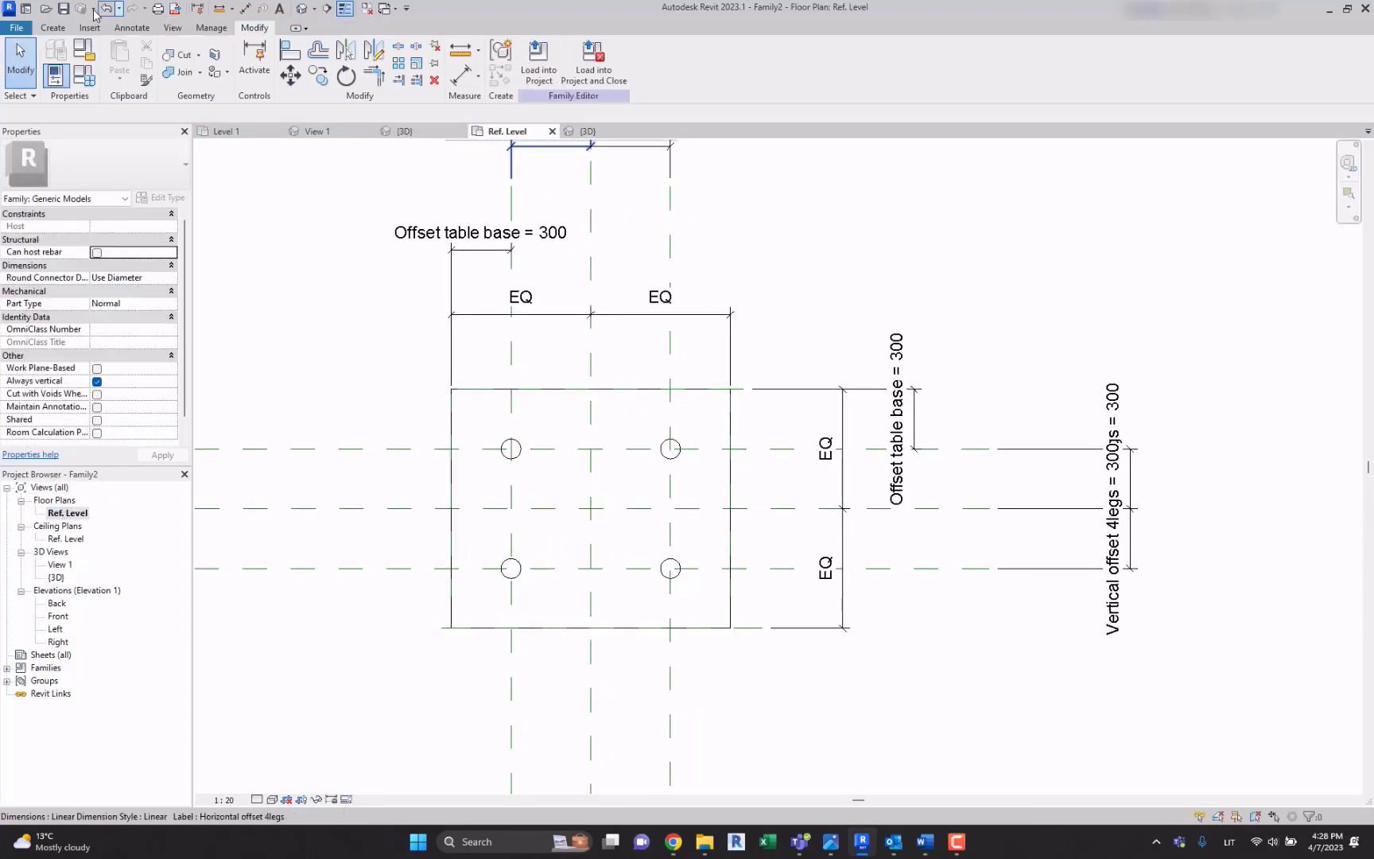
left_click(53, 28)
left_click(850, 57)
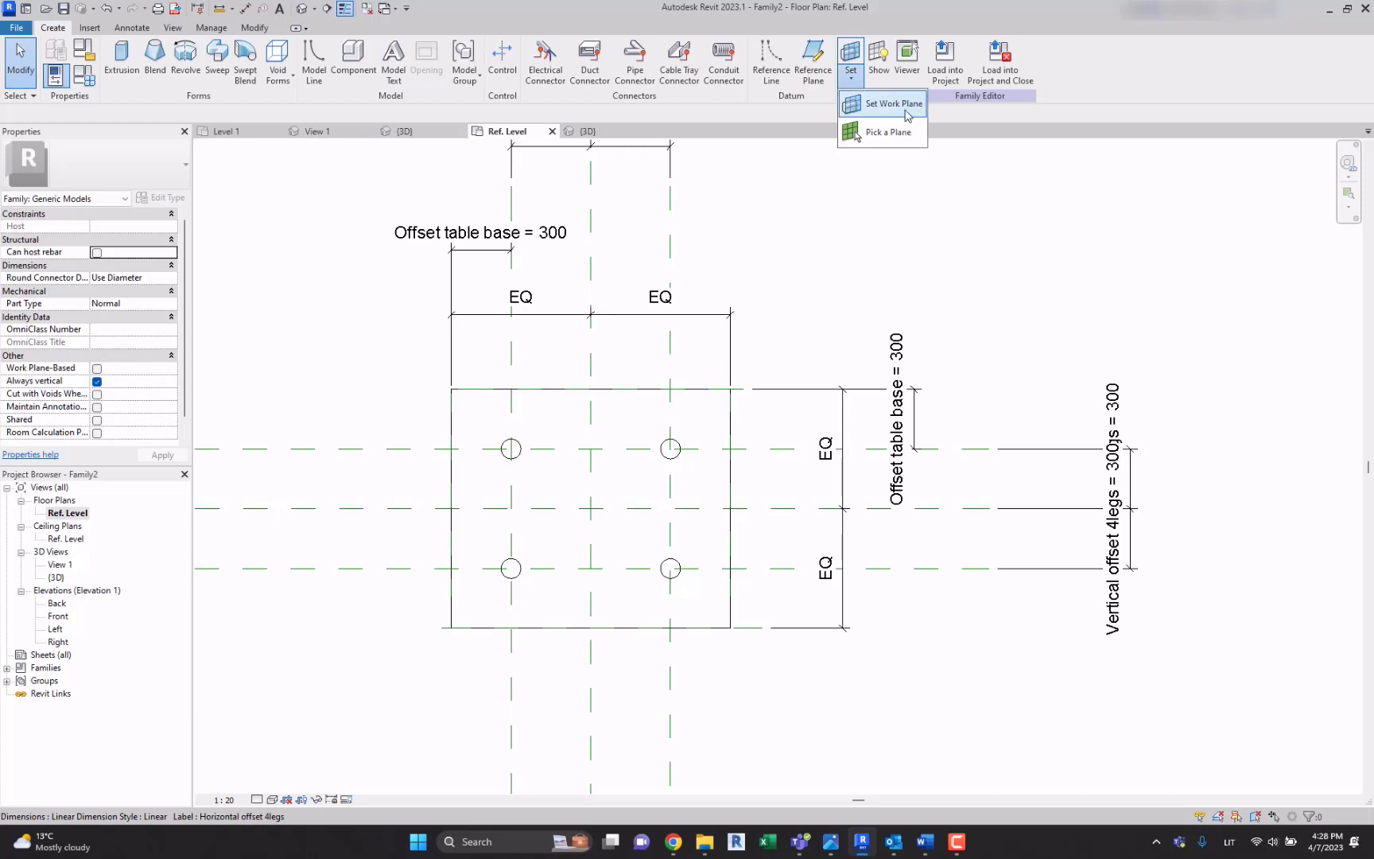
left_click(887, 104)
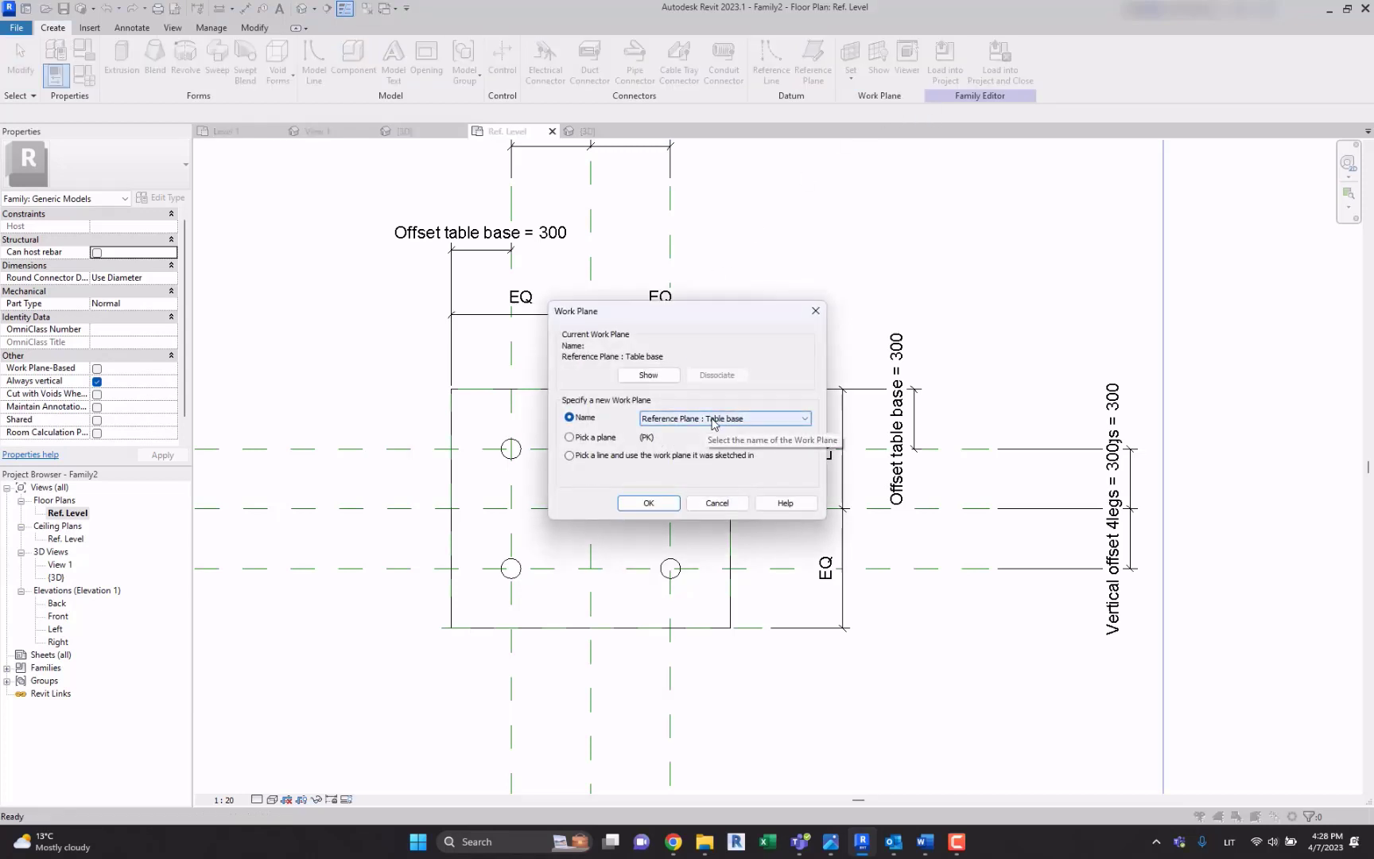
left_click(649, 505)
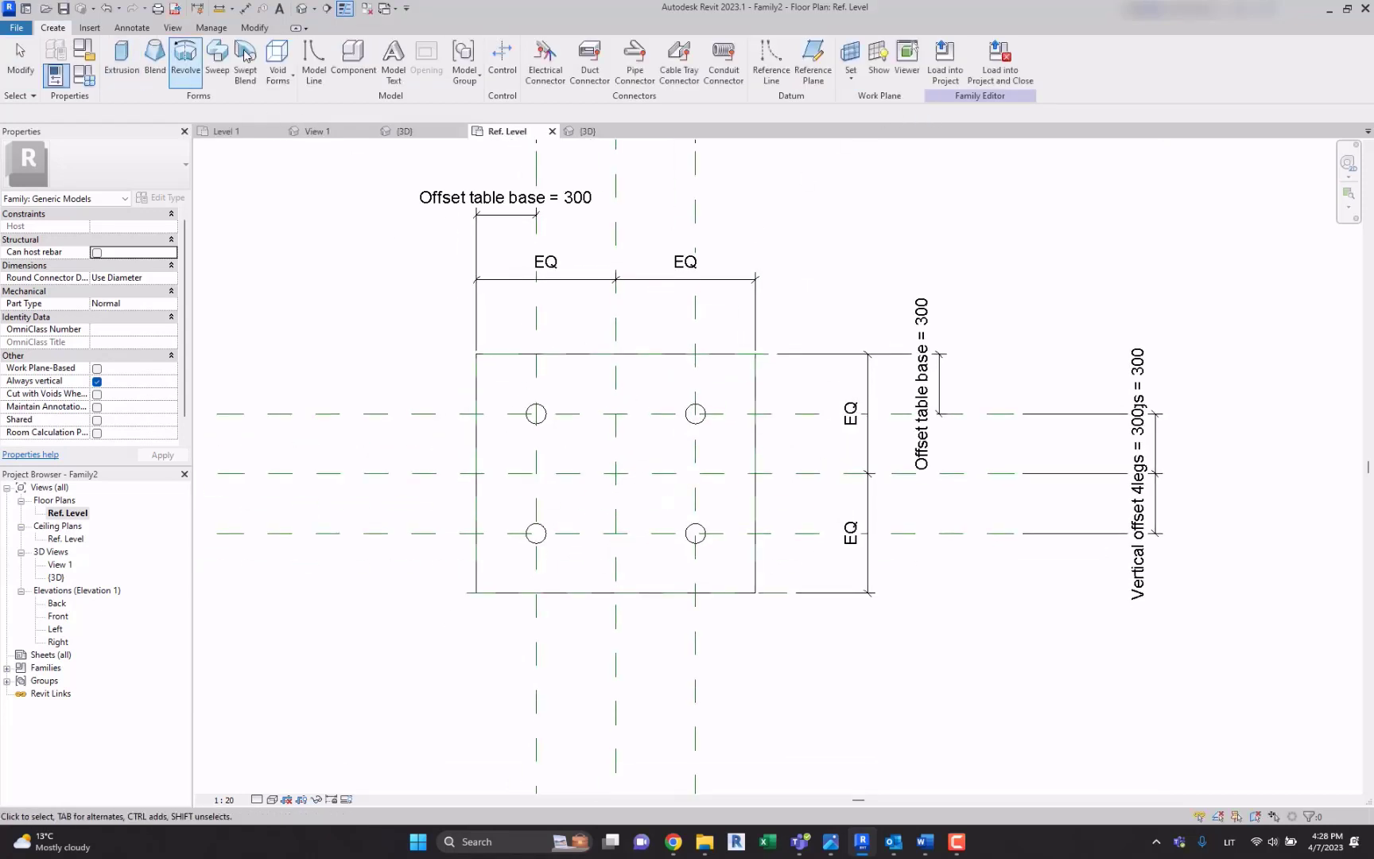
left_click(282, 64)
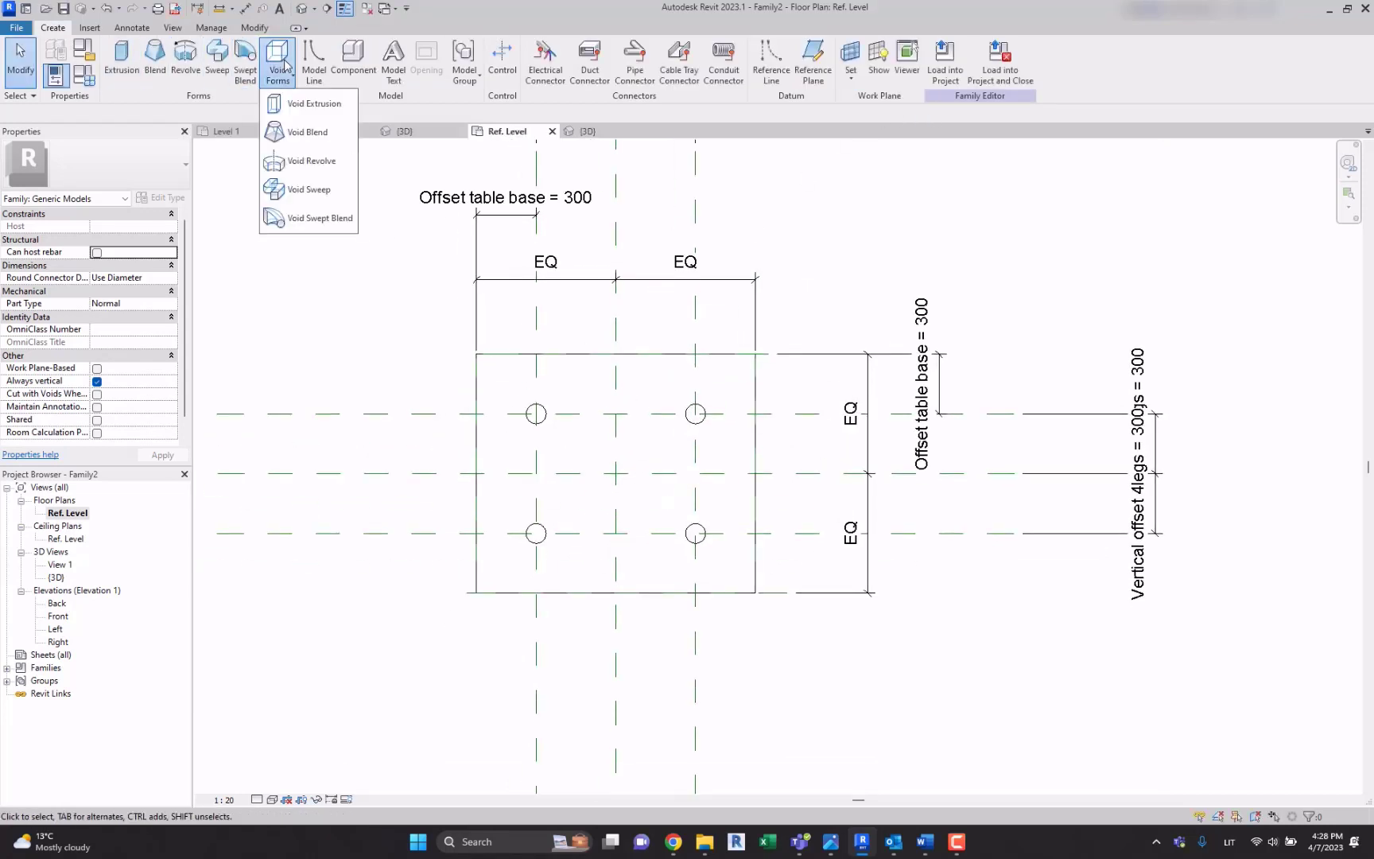
Step: Sketch a 220-radius void extrusion circle centred on the reference plane intersection
left_click(312, 106)
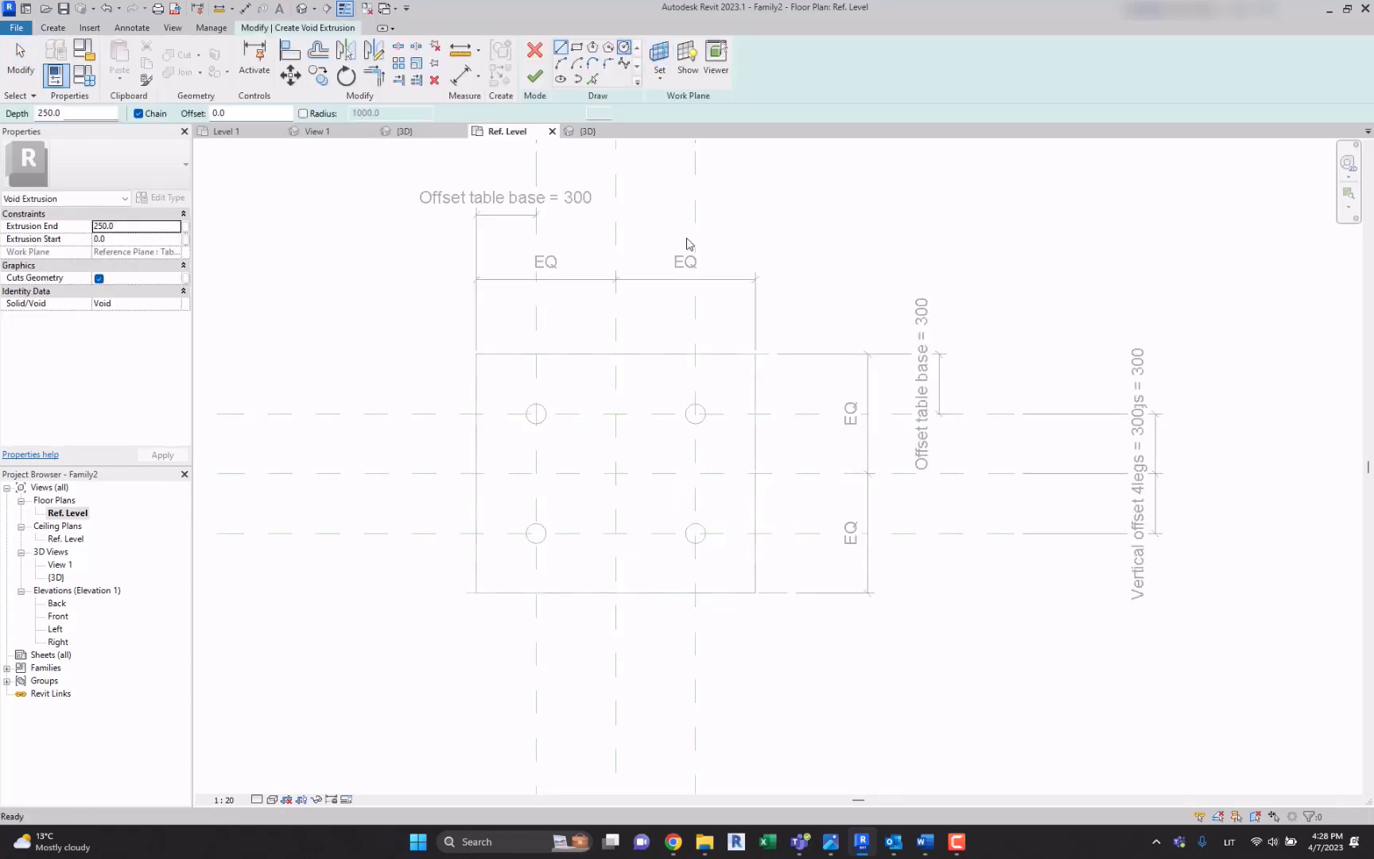
left_click(623, 473)
left_click(653, 455)
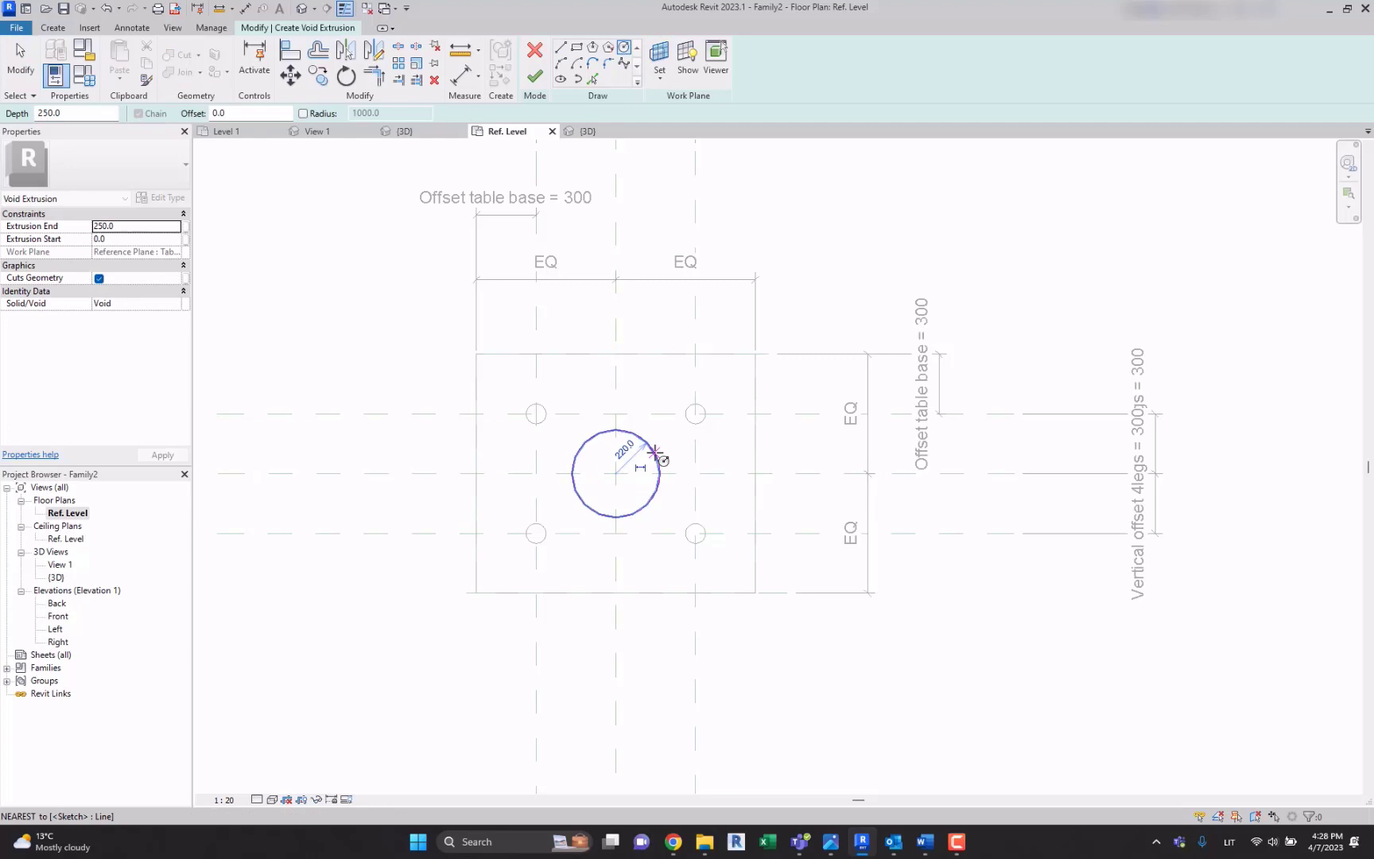
key("Escape")
left_click(650, 458)
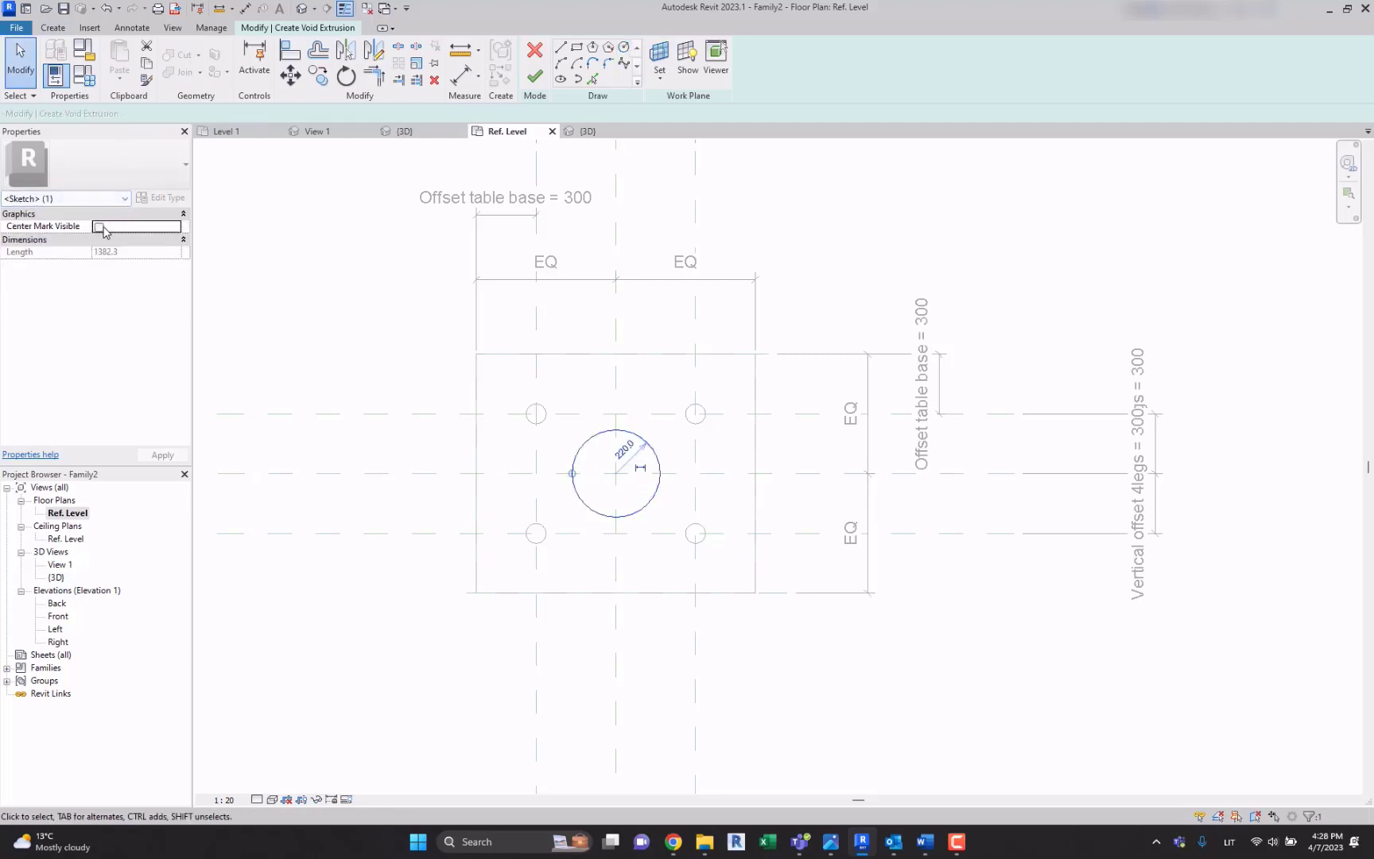
left_click(682, 462)
Step: Align the circle's centre to the horizontal centre reference plane with AL
scroll(669, 454, "up", 2)
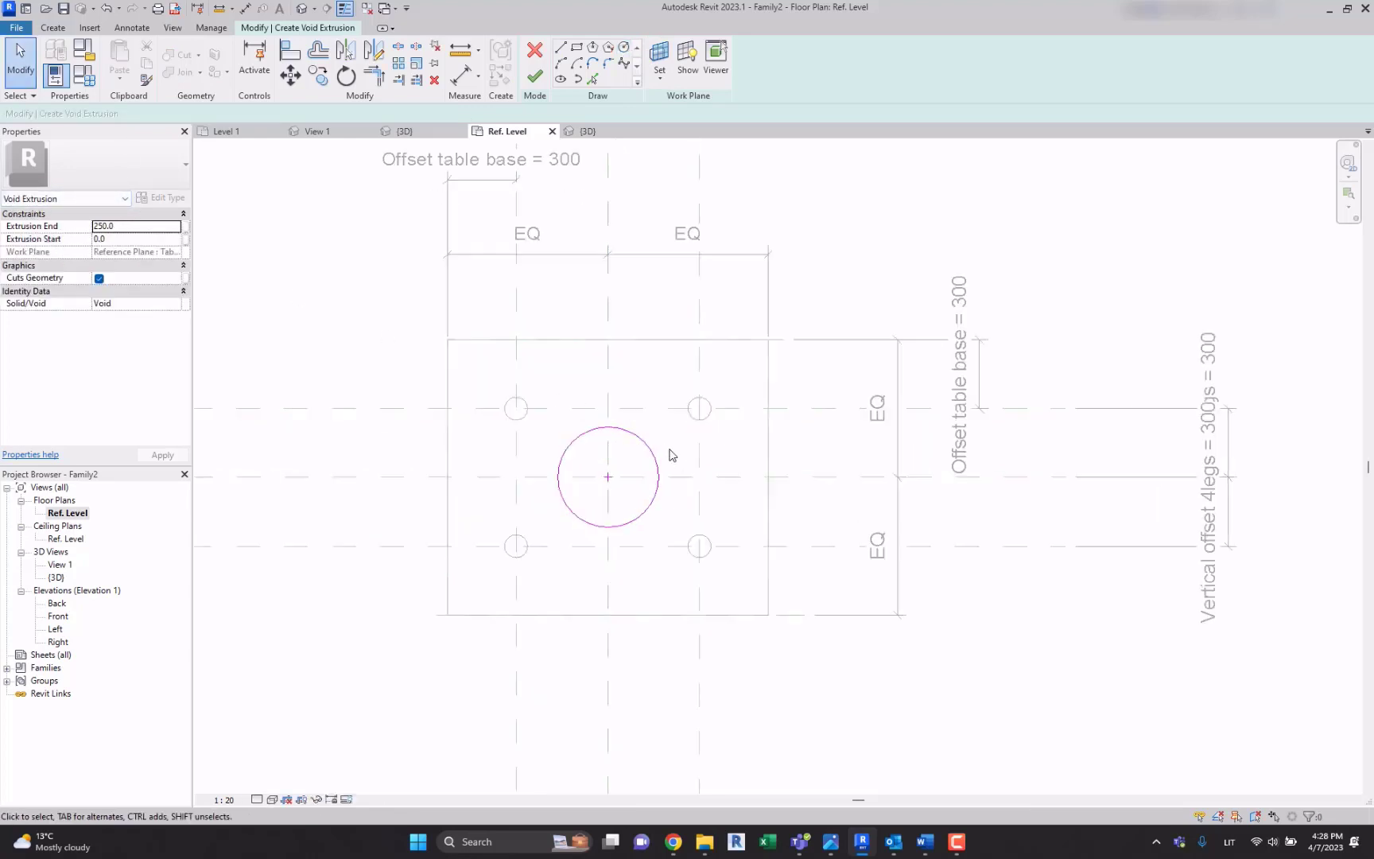
key("a")
key("l")
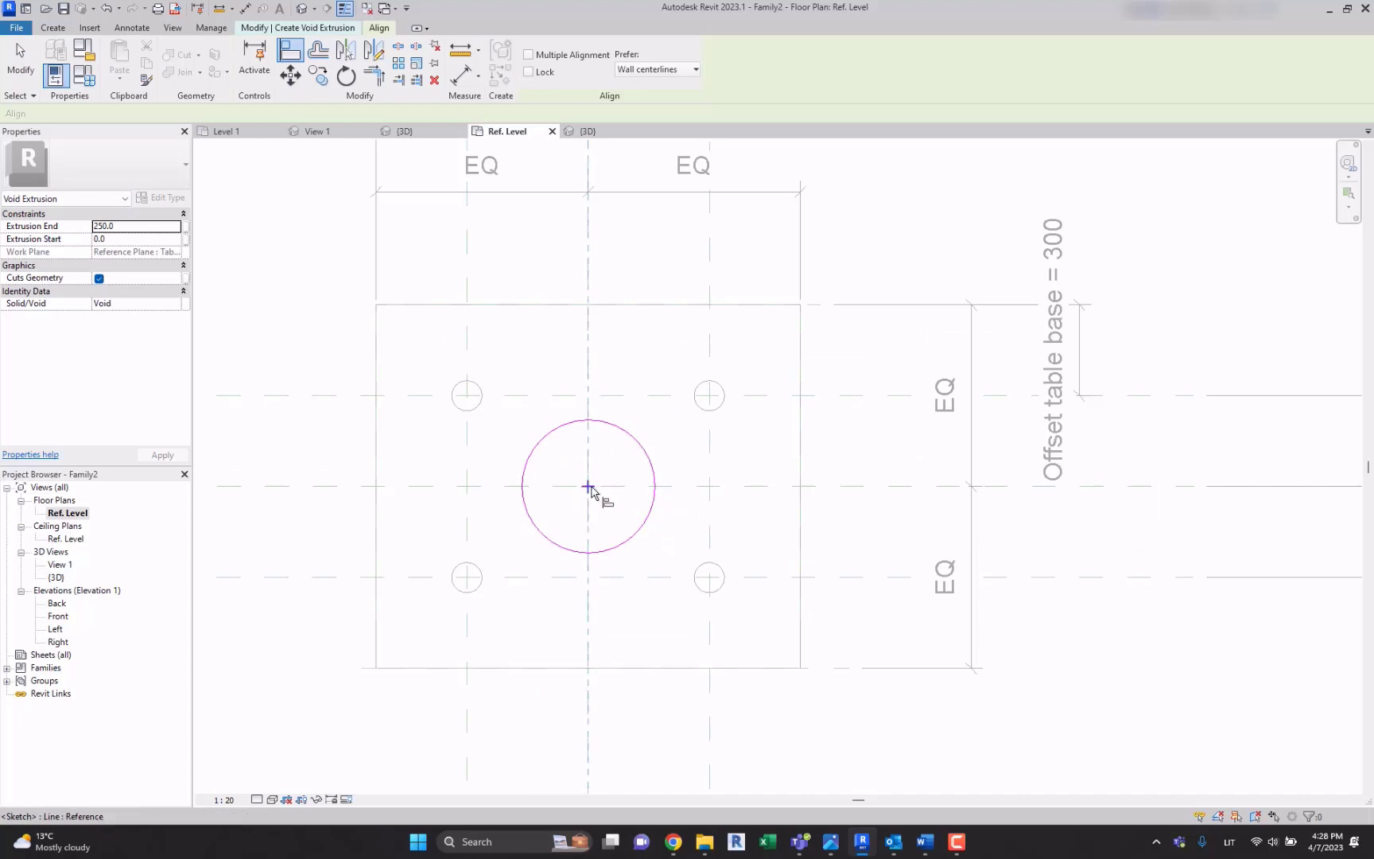
left_click(675, 486)
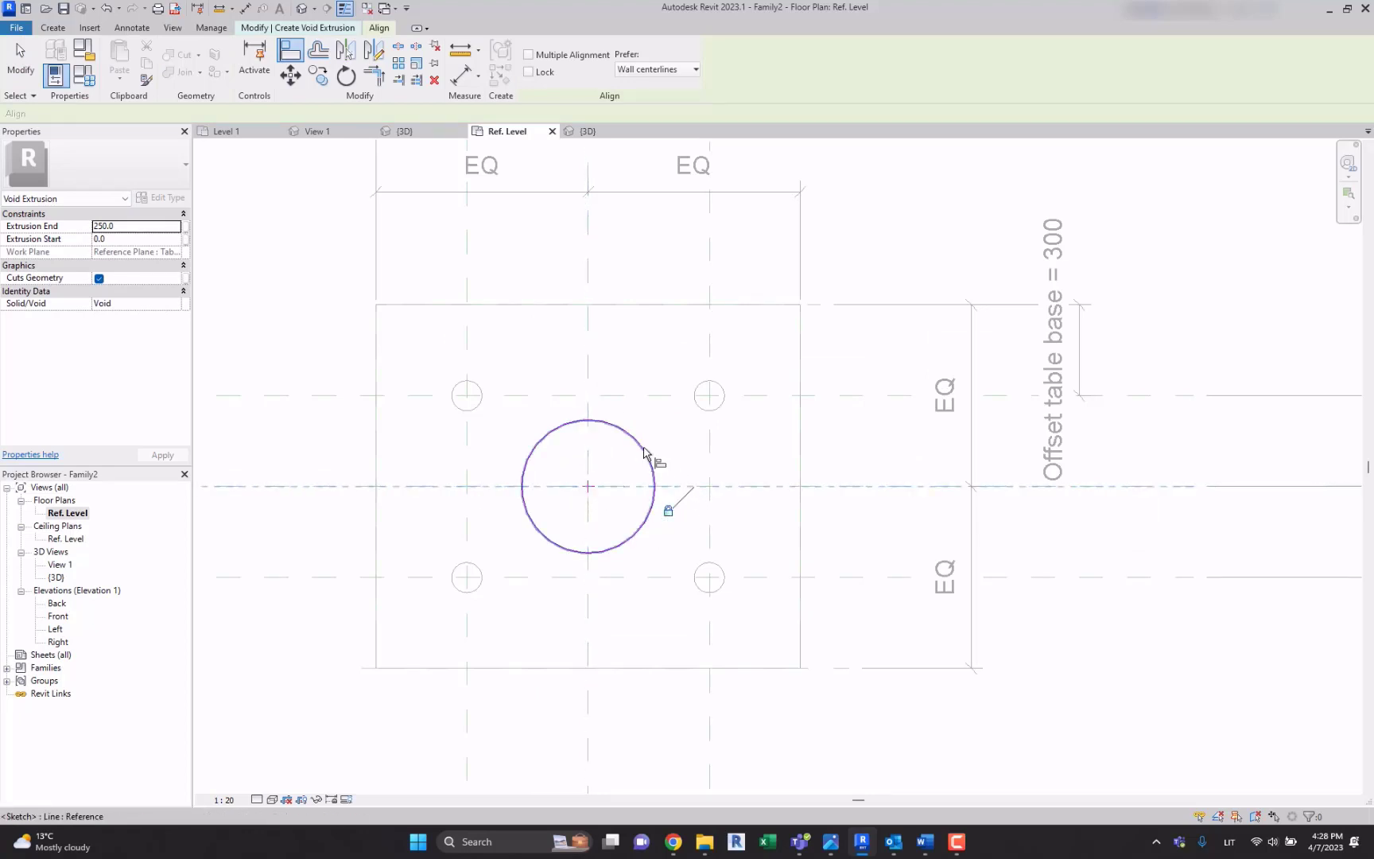
key("Escape")
key("Escape")
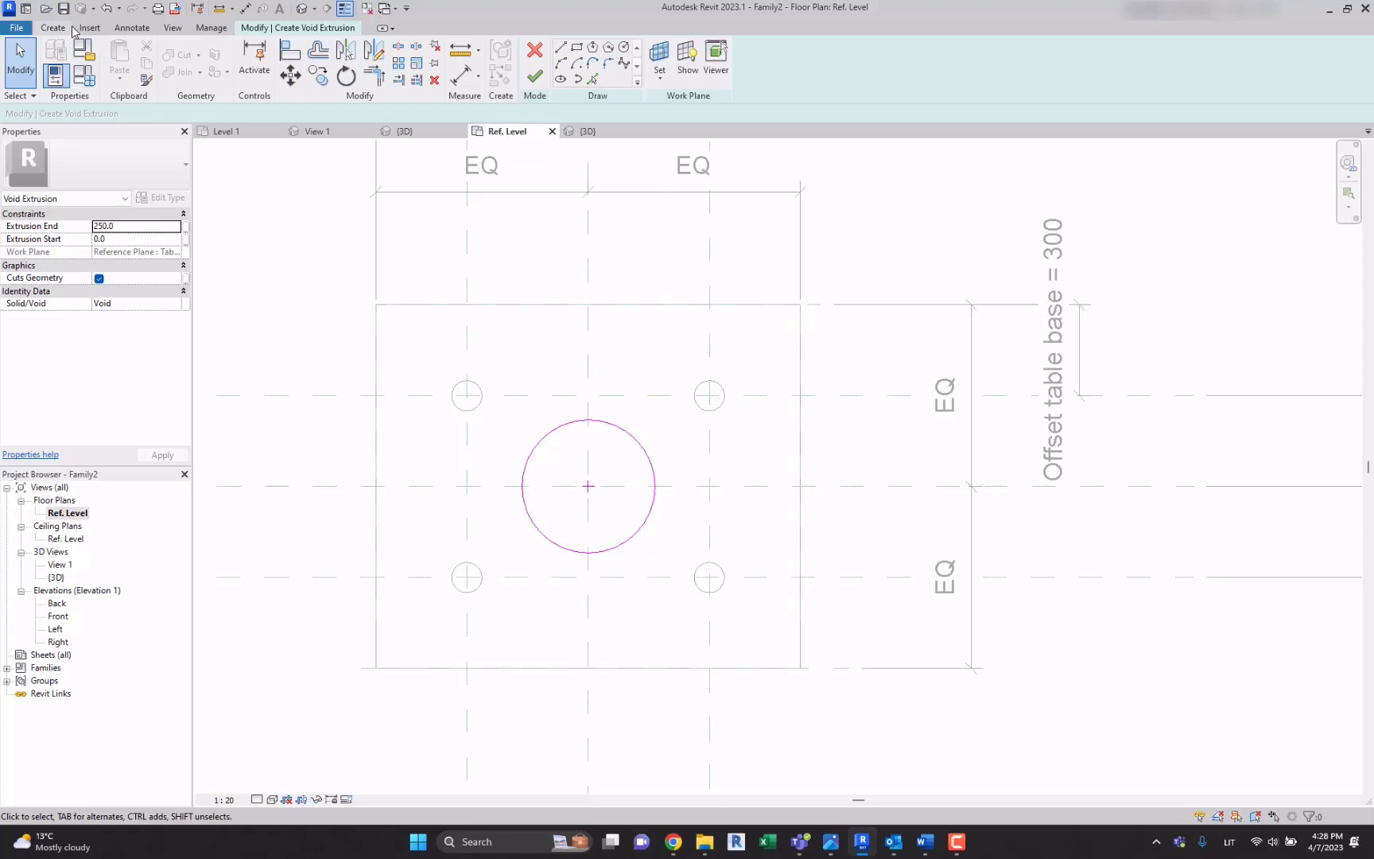
Step: Dimension the void circle with a ø440 diameter dimension
left_click(245, 8)
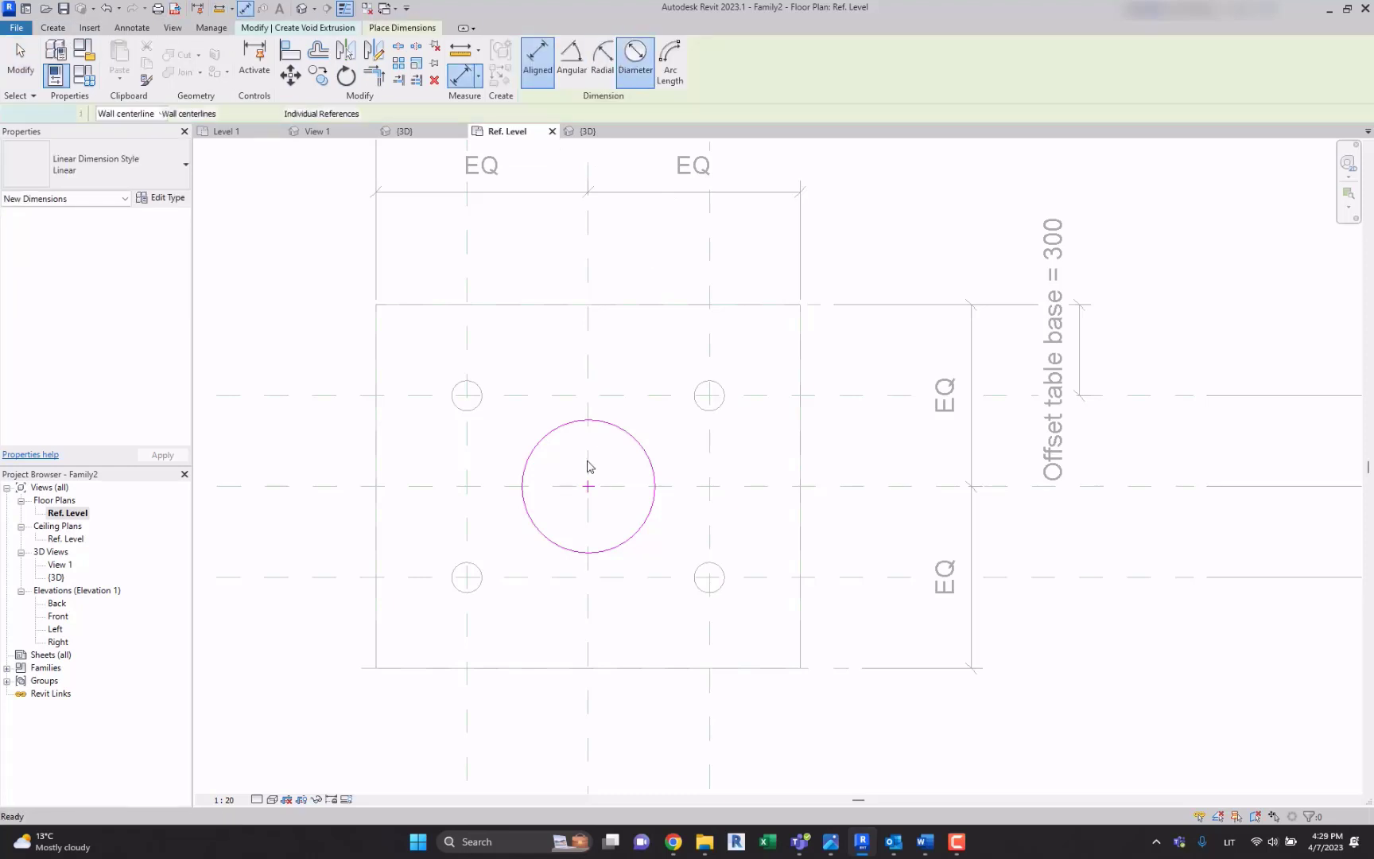
left_click(554, 437)
left_click(574, 420)
key("Escape")
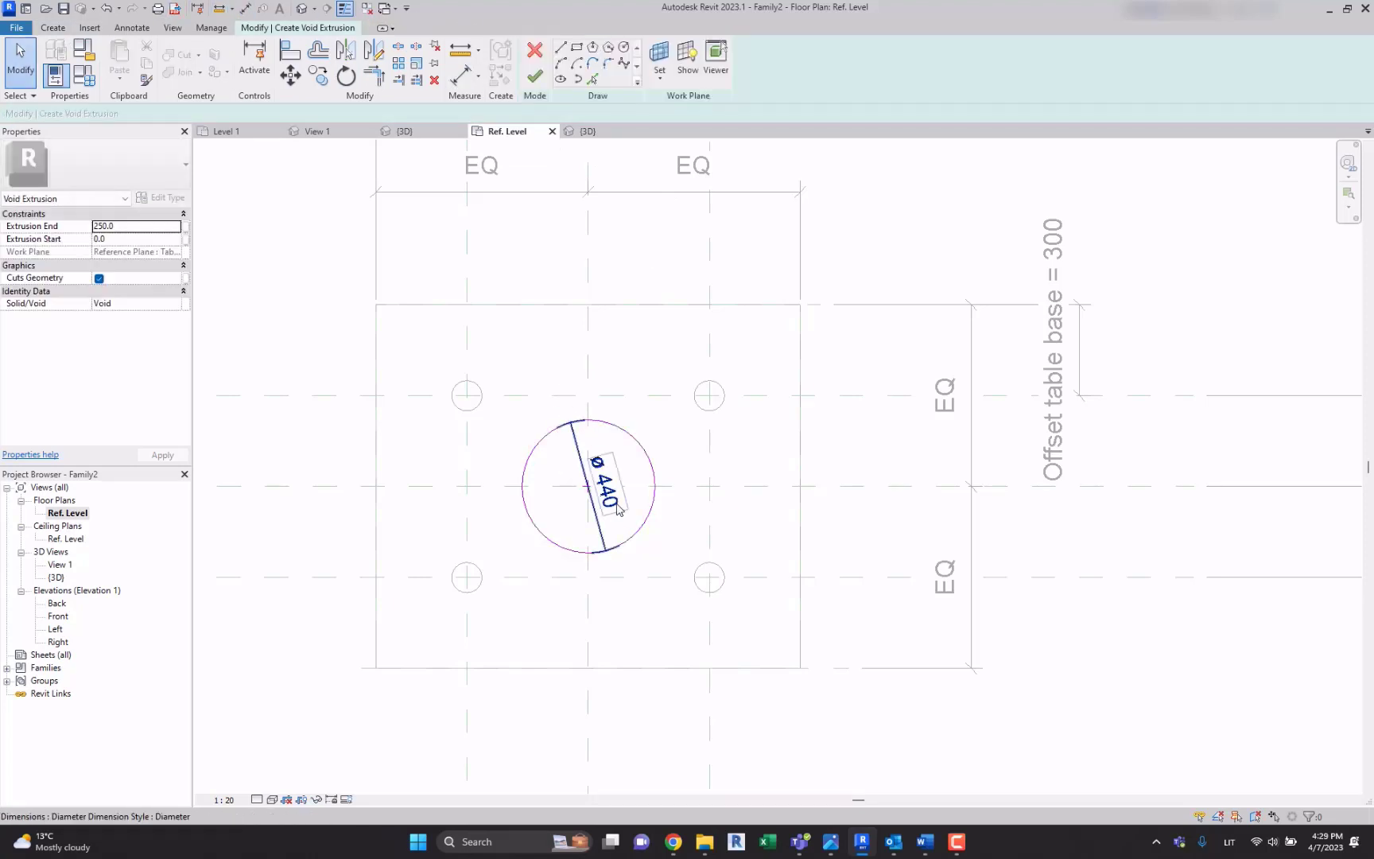
left_click(619, 509)
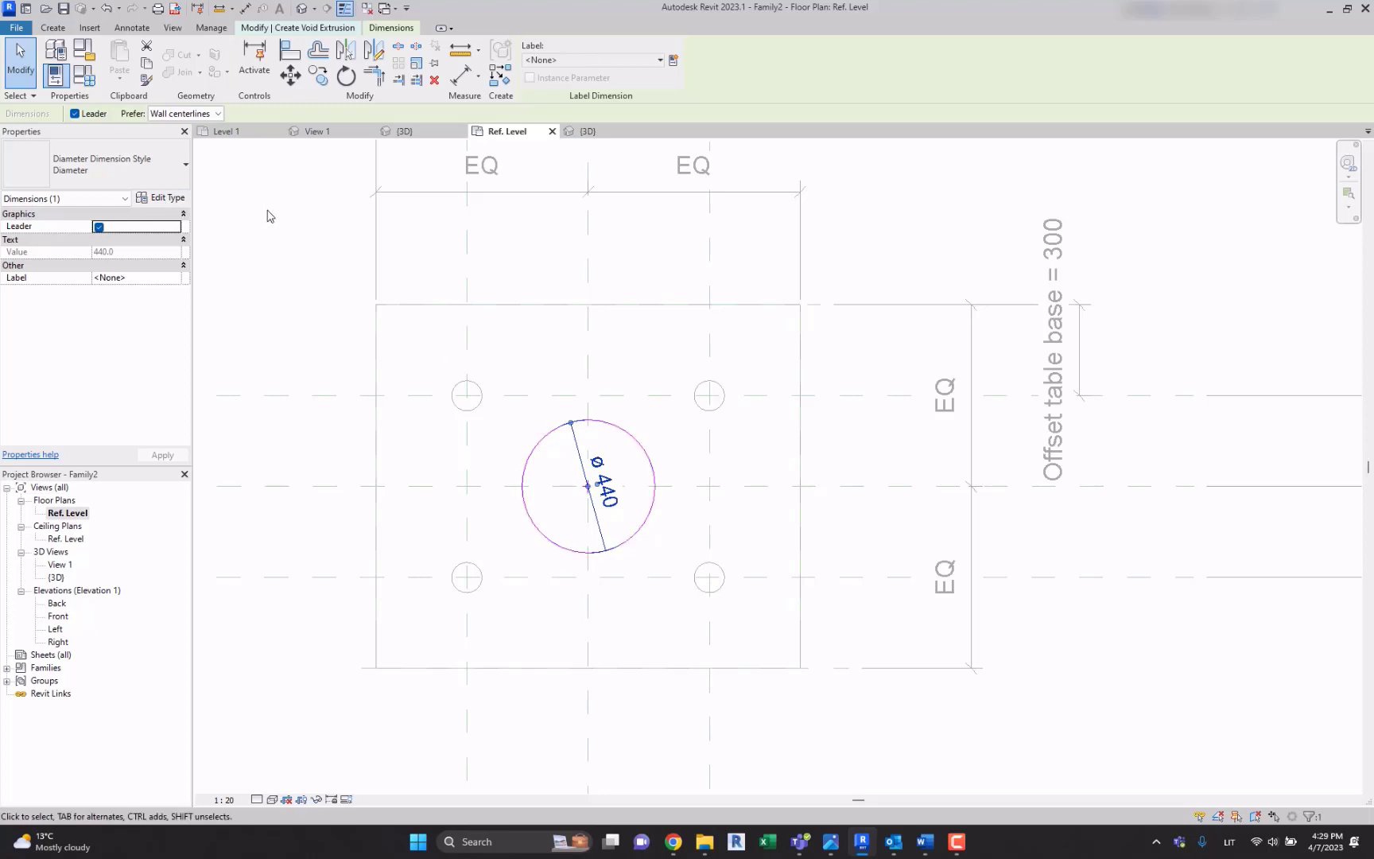
Step: Label the ø440 with a new 'Void diameter' instance parameter and finish the void extrusion
left_click(673, 60)
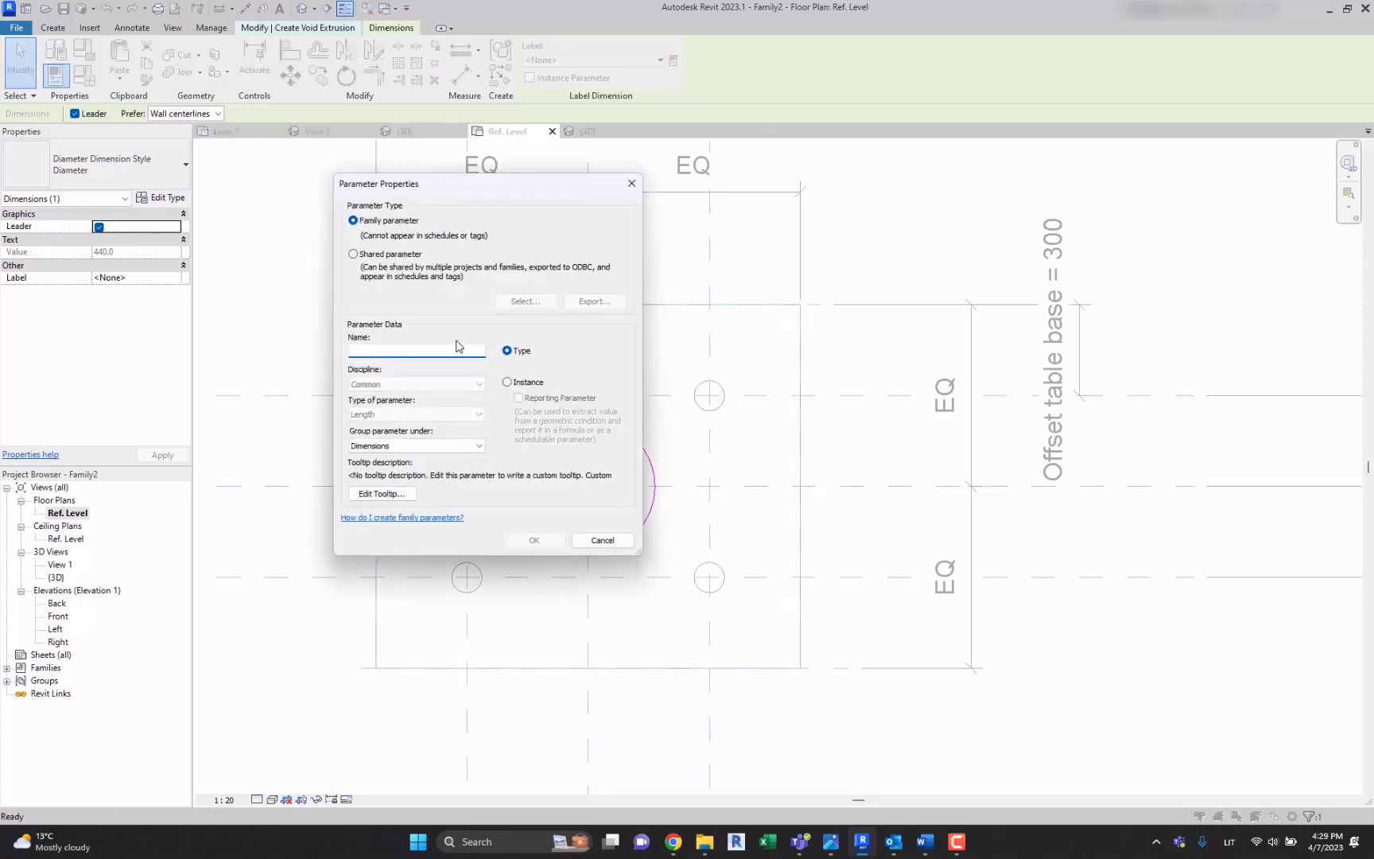
type("Vol")
left_click(507, 383)
left_click(536, 540)
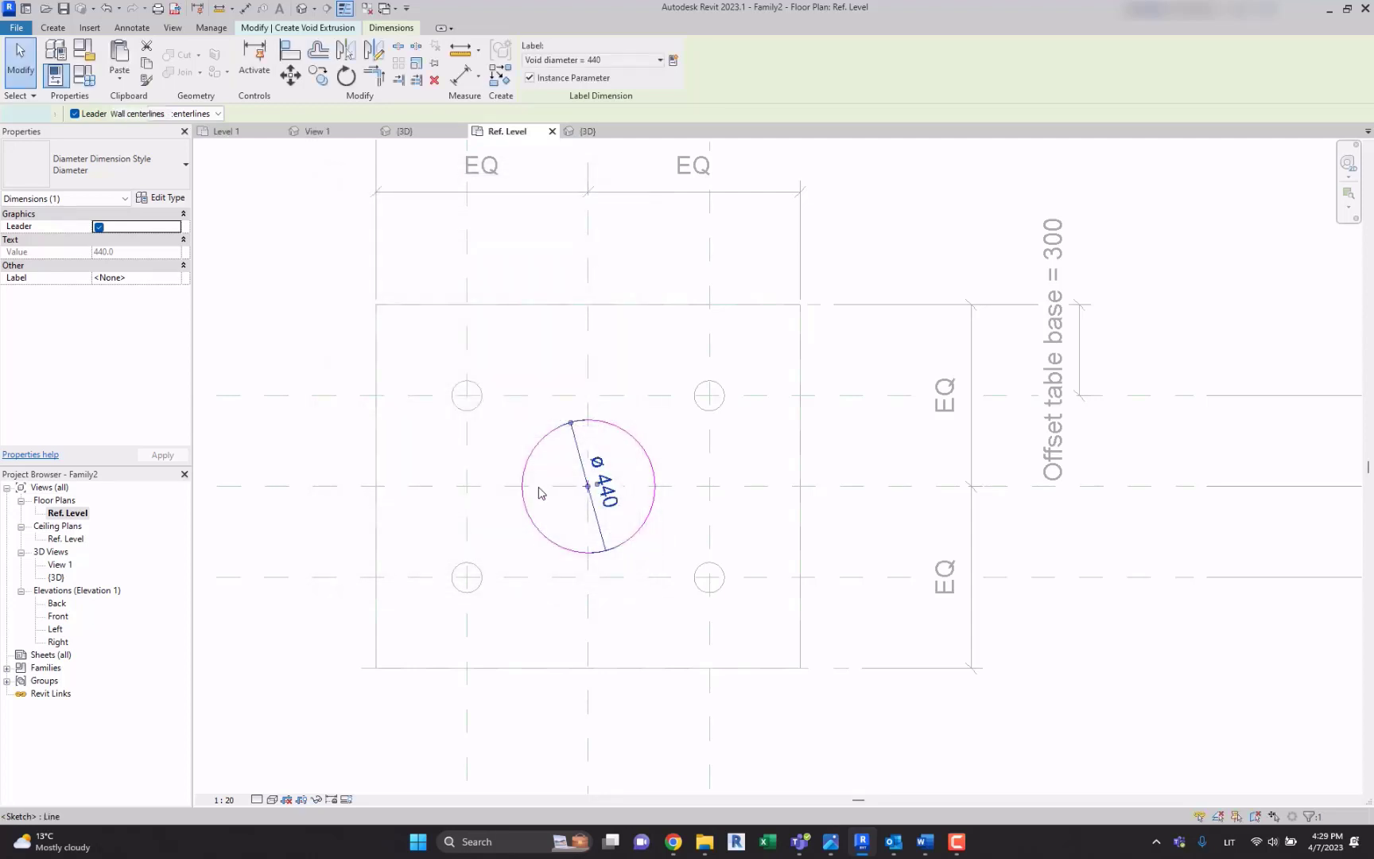
left_click(330, 342)
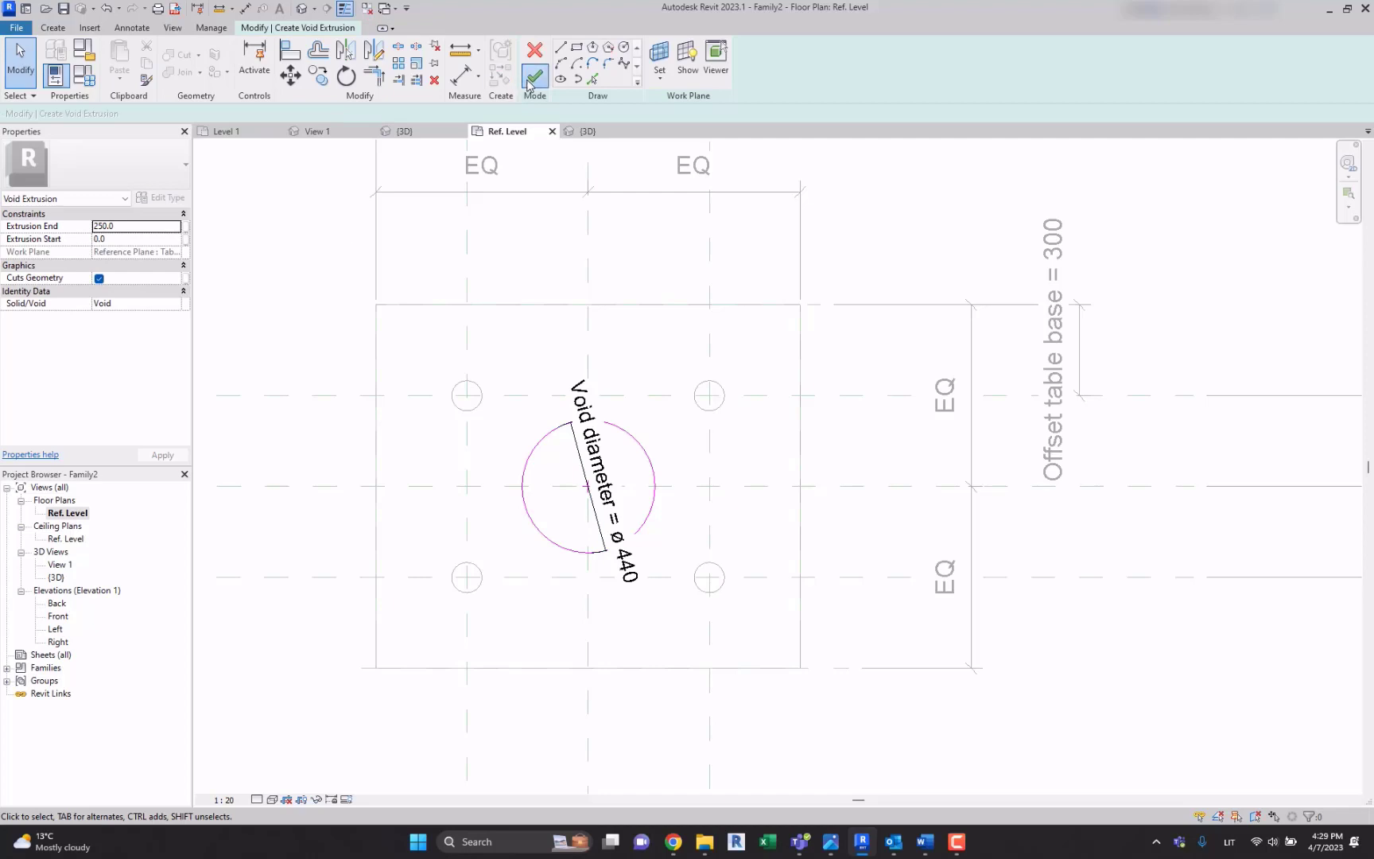
left_click(531, 64)
Step: In the 3D view, switch off Cuts Geometry on the void cylinder
left_click(354, 256)
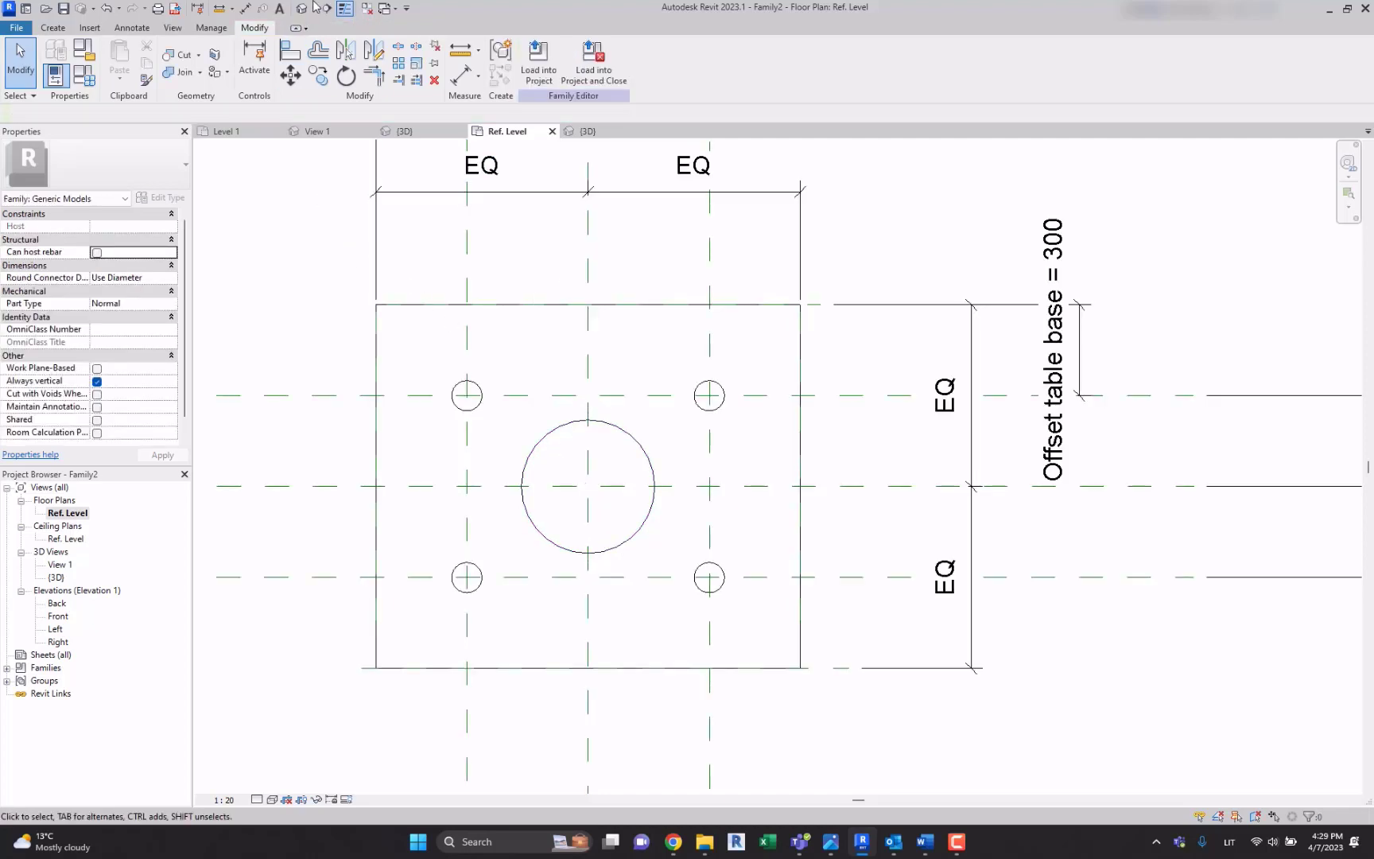
left_click(303, 8)
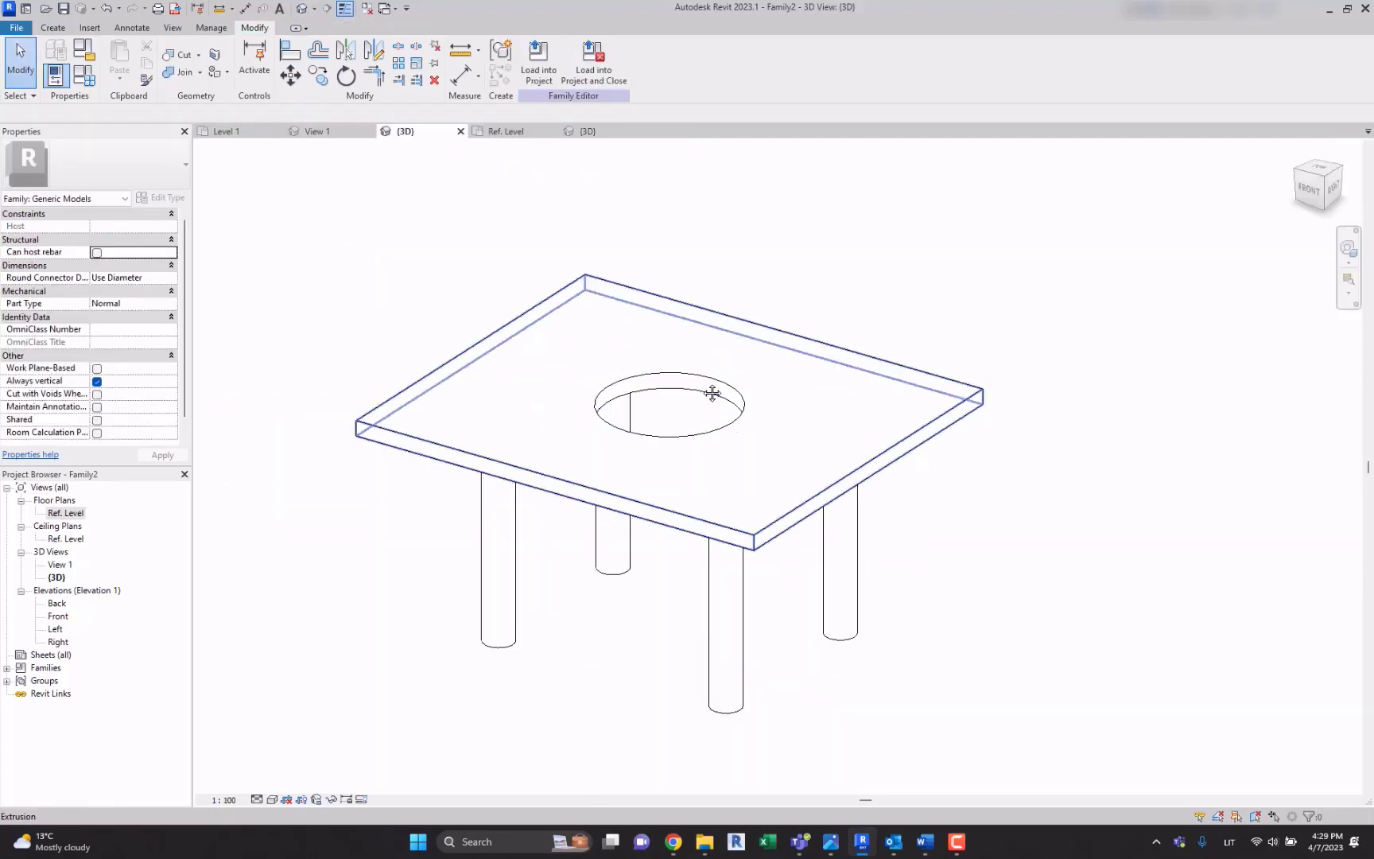
middle_click_drag(712, 393, 710, 432)
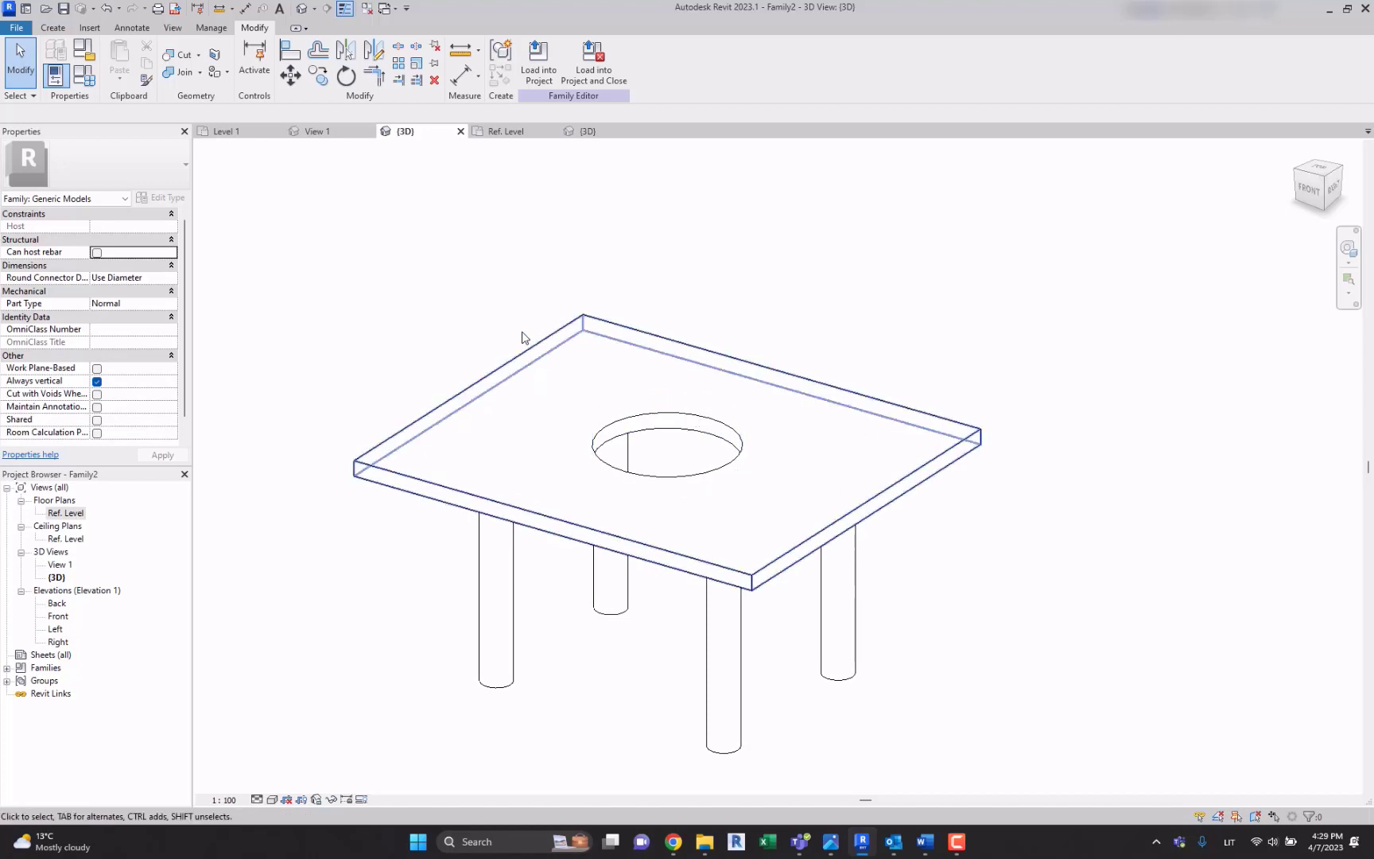
left_click(638, 434)
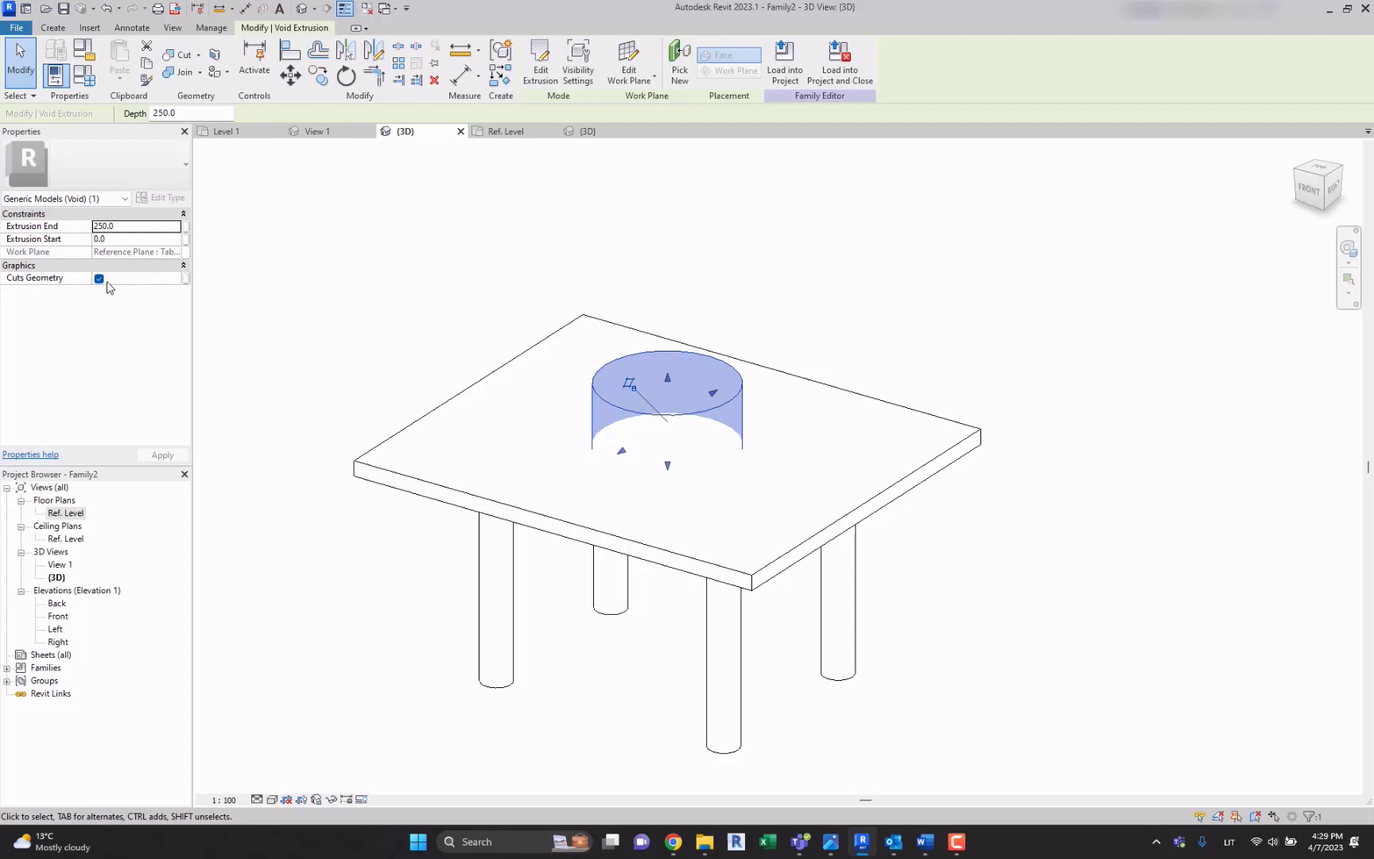
left_click(383, 224)
Step: Check the tabletop slab to confirm it is now solid with no hole
left_click(980, 447)
left_click(951, 482)
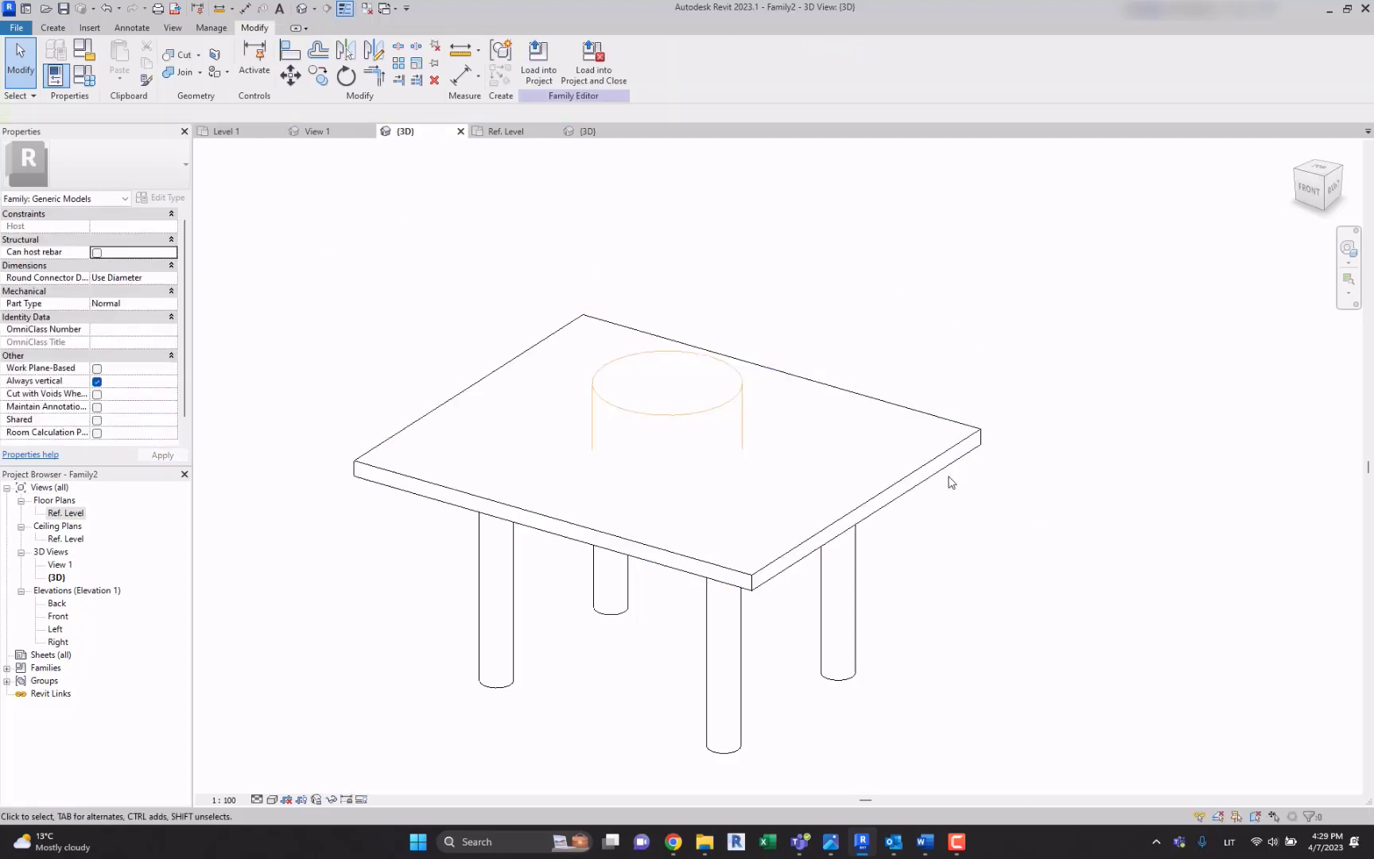
left_click(954, 465)
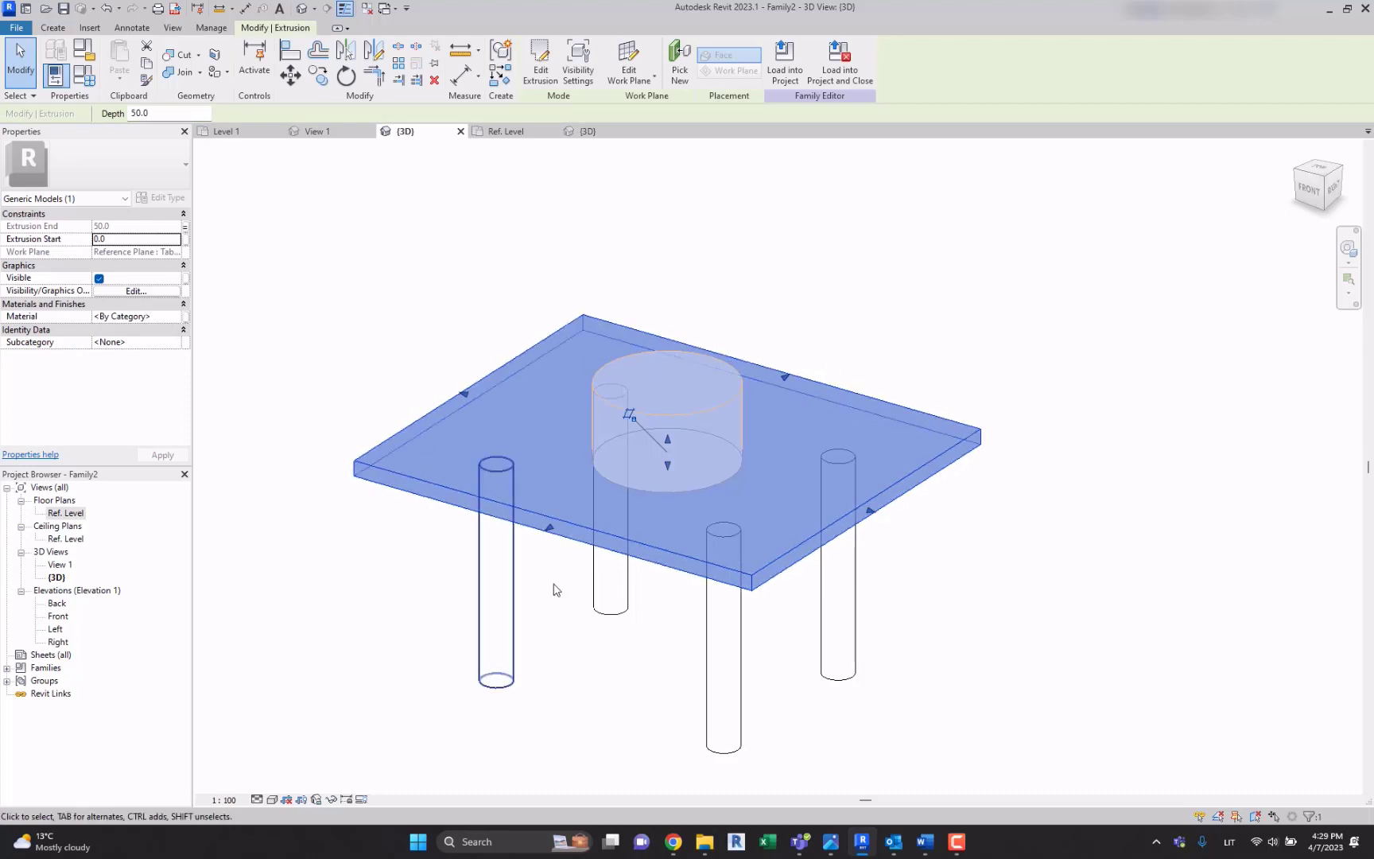
left_click(1110, 469)
middle_click_drag(997, 503, 1015, 520)
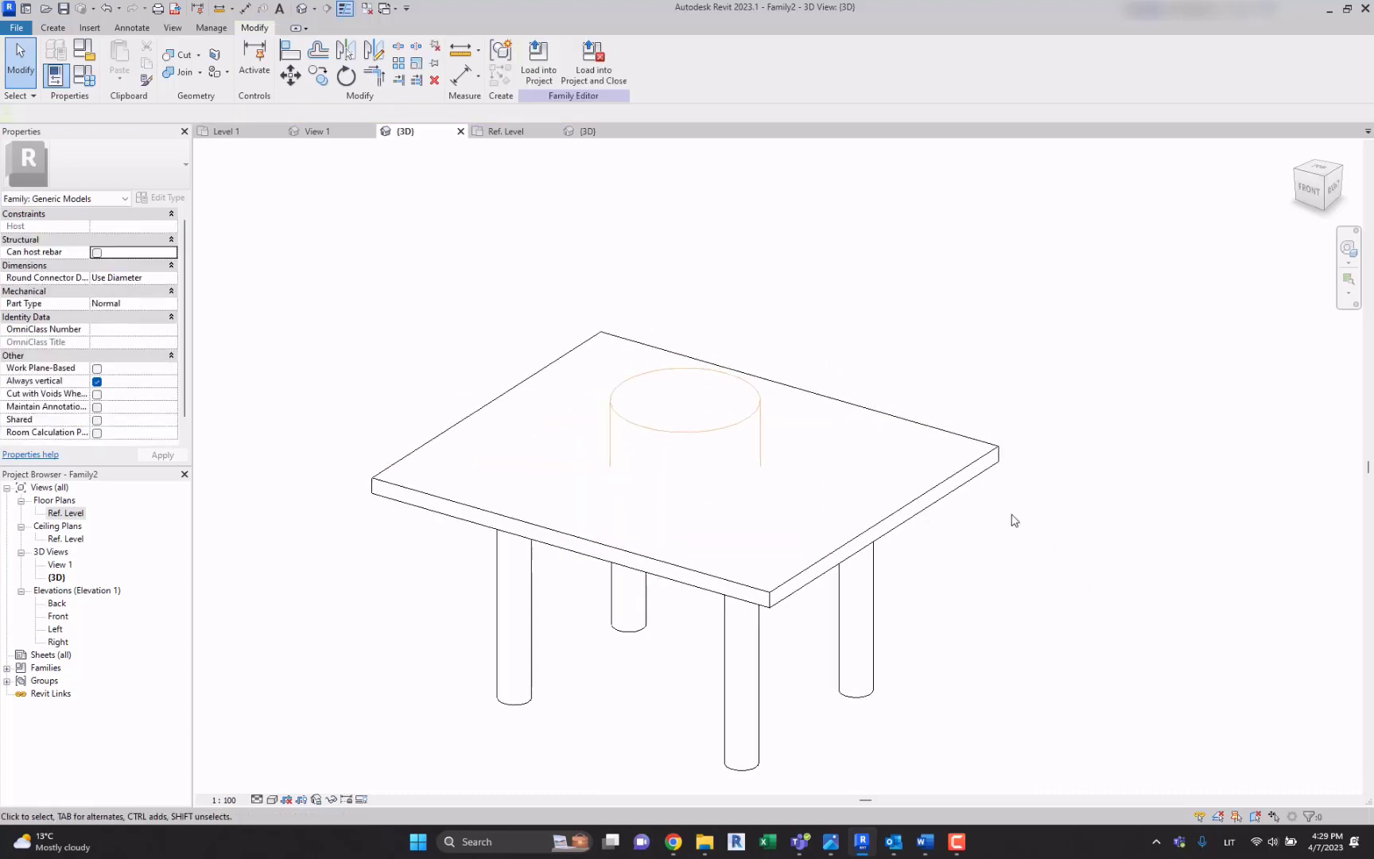
Step: Delete the 'Cut in the middle' parameter from Family Types
left_click(81, 78)
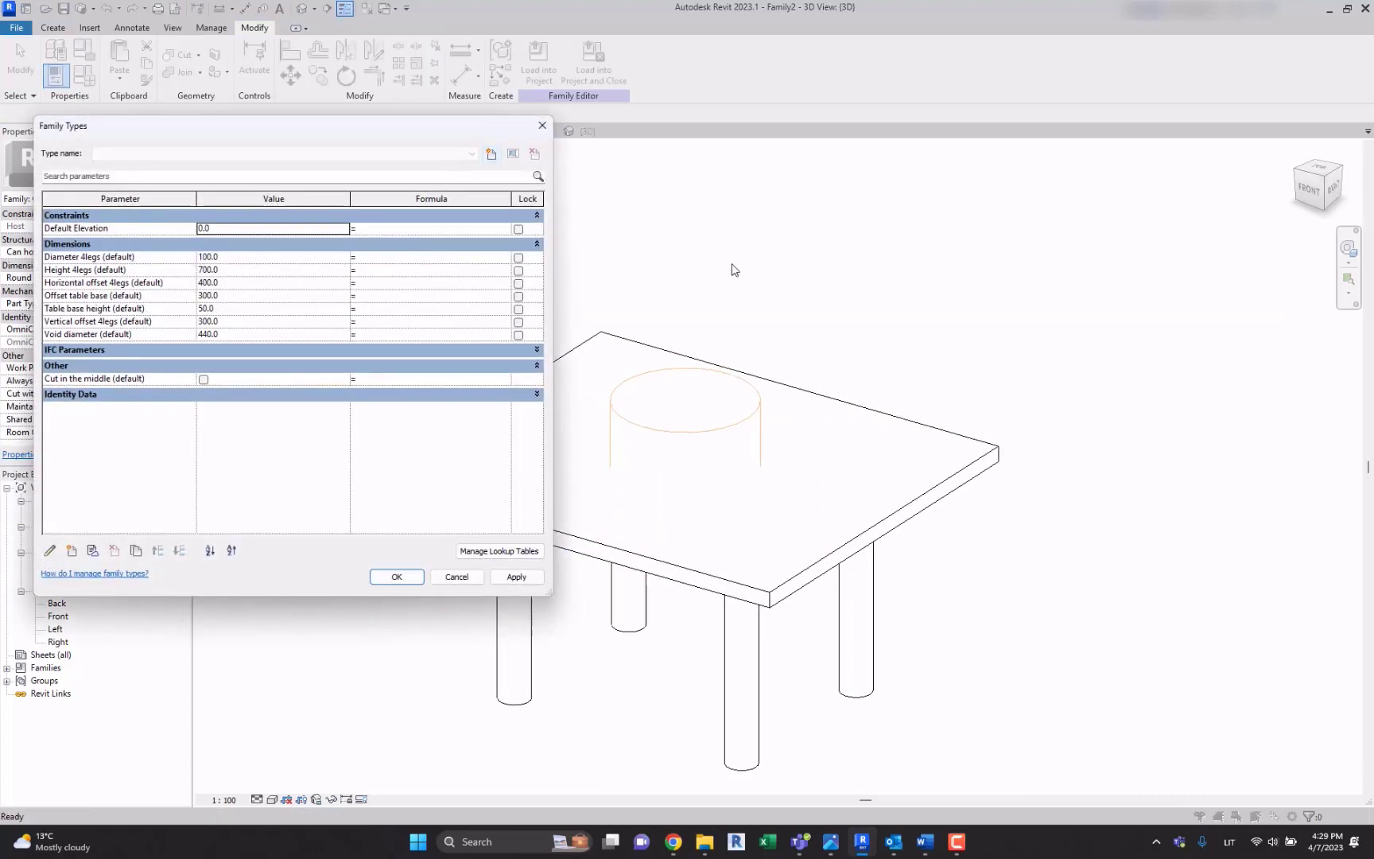
left_click(281, 379)
left_click(116, 550)
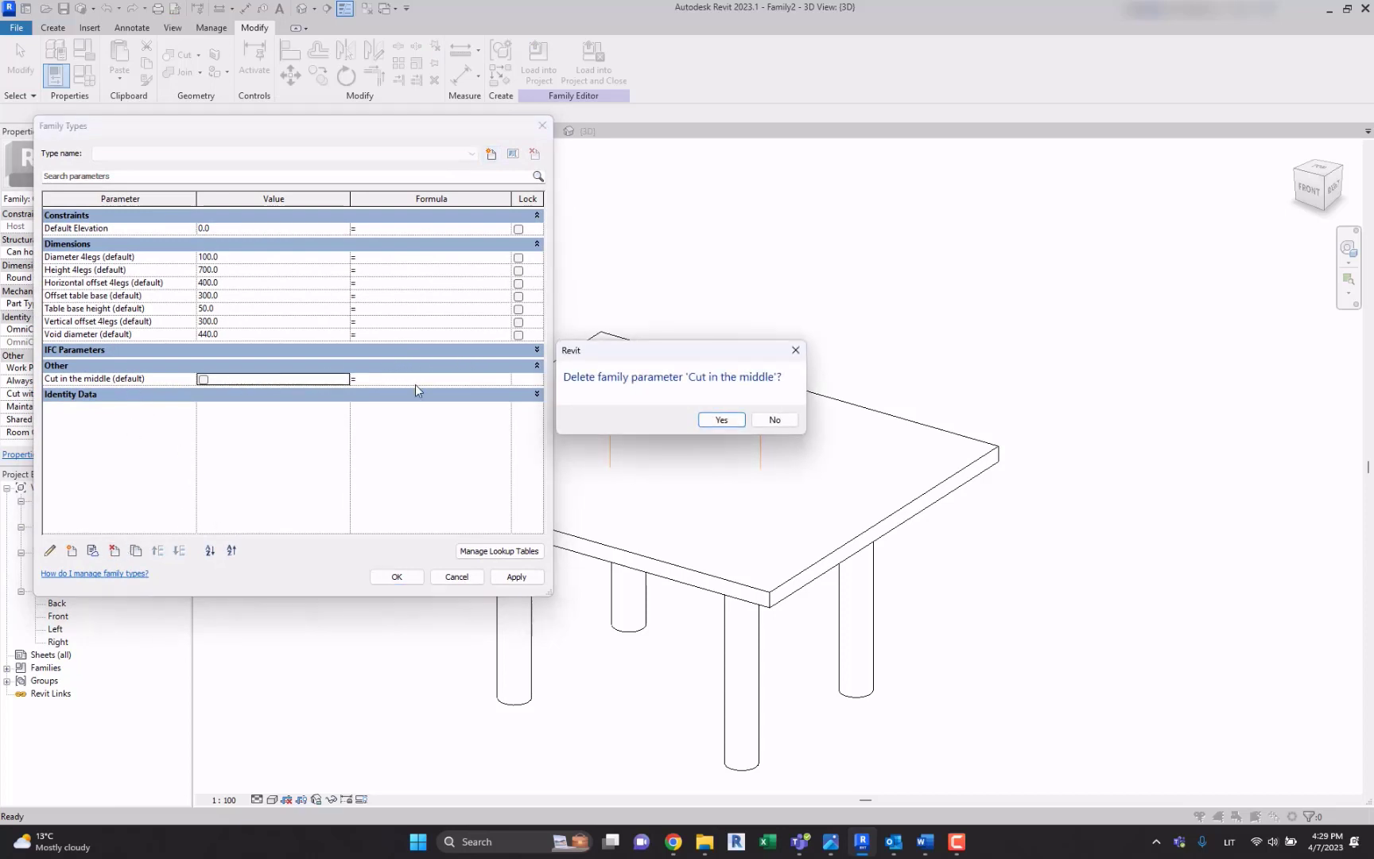
left_click(720, 420)
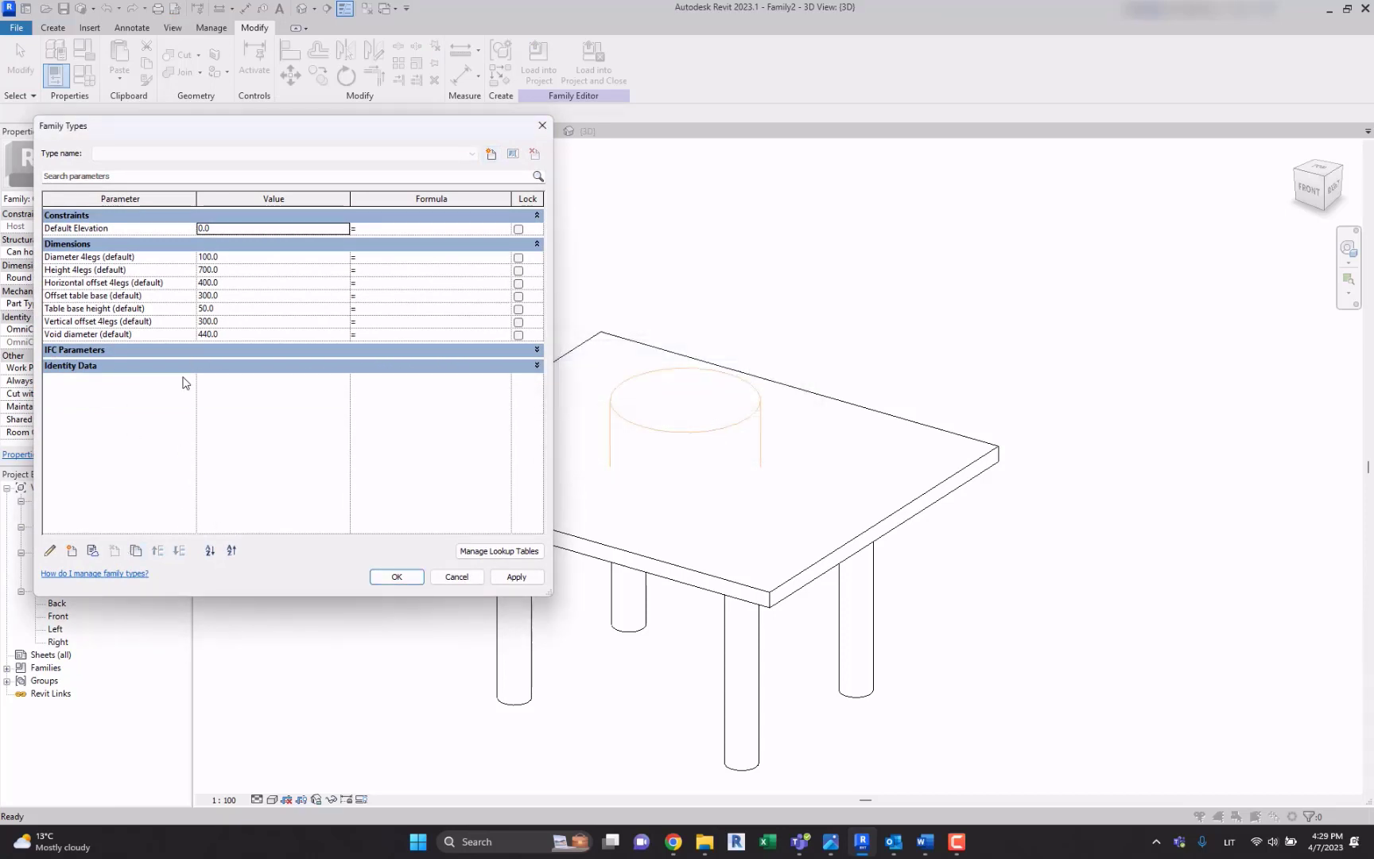
Step: Define a new Yes/No instance parameter named 'Cut in the table' under Common
left_click(70, 551)
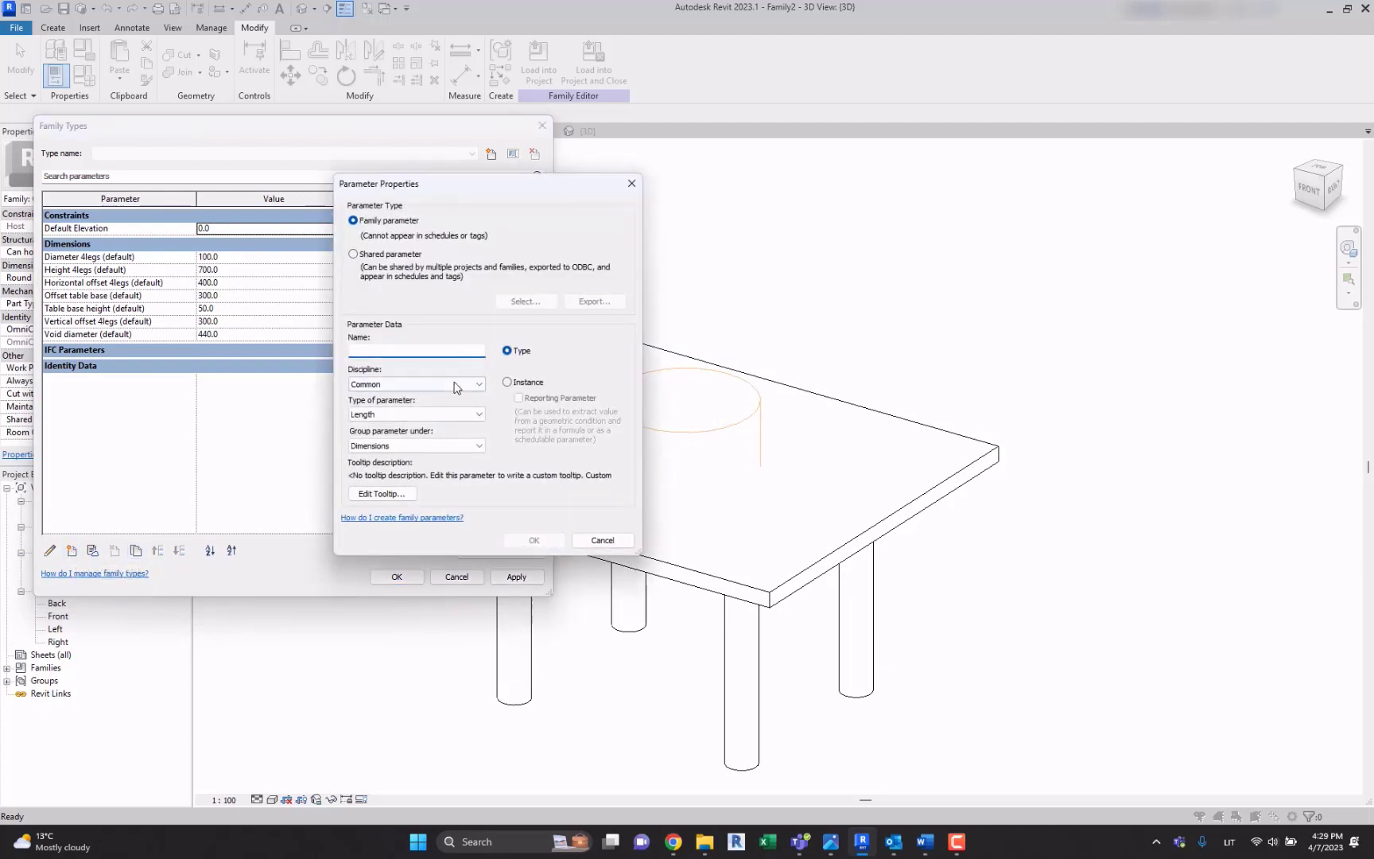
left_click(456, 387)
left_click(459, 387)
left_click(430, 416)
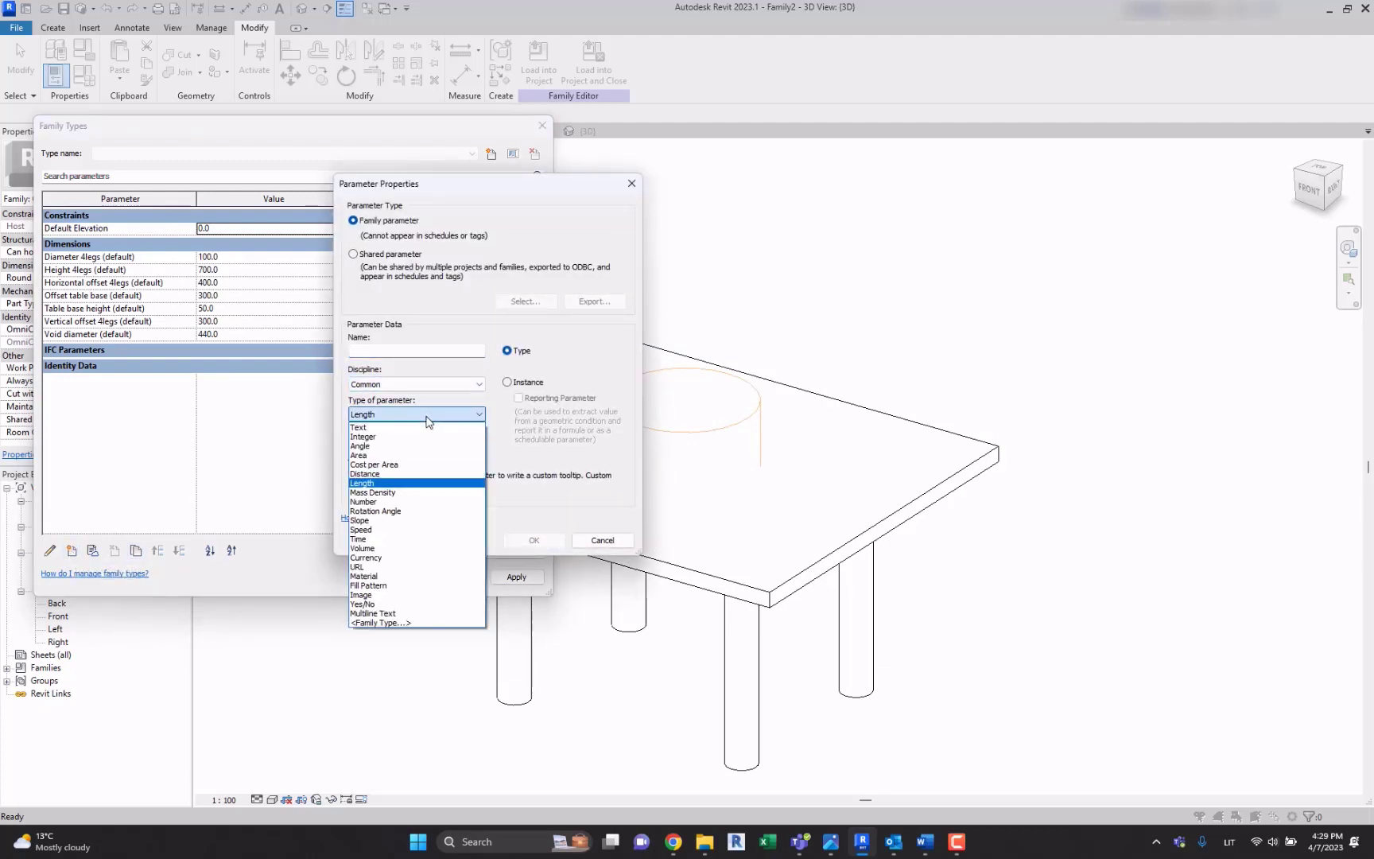
left_click(394, 604)
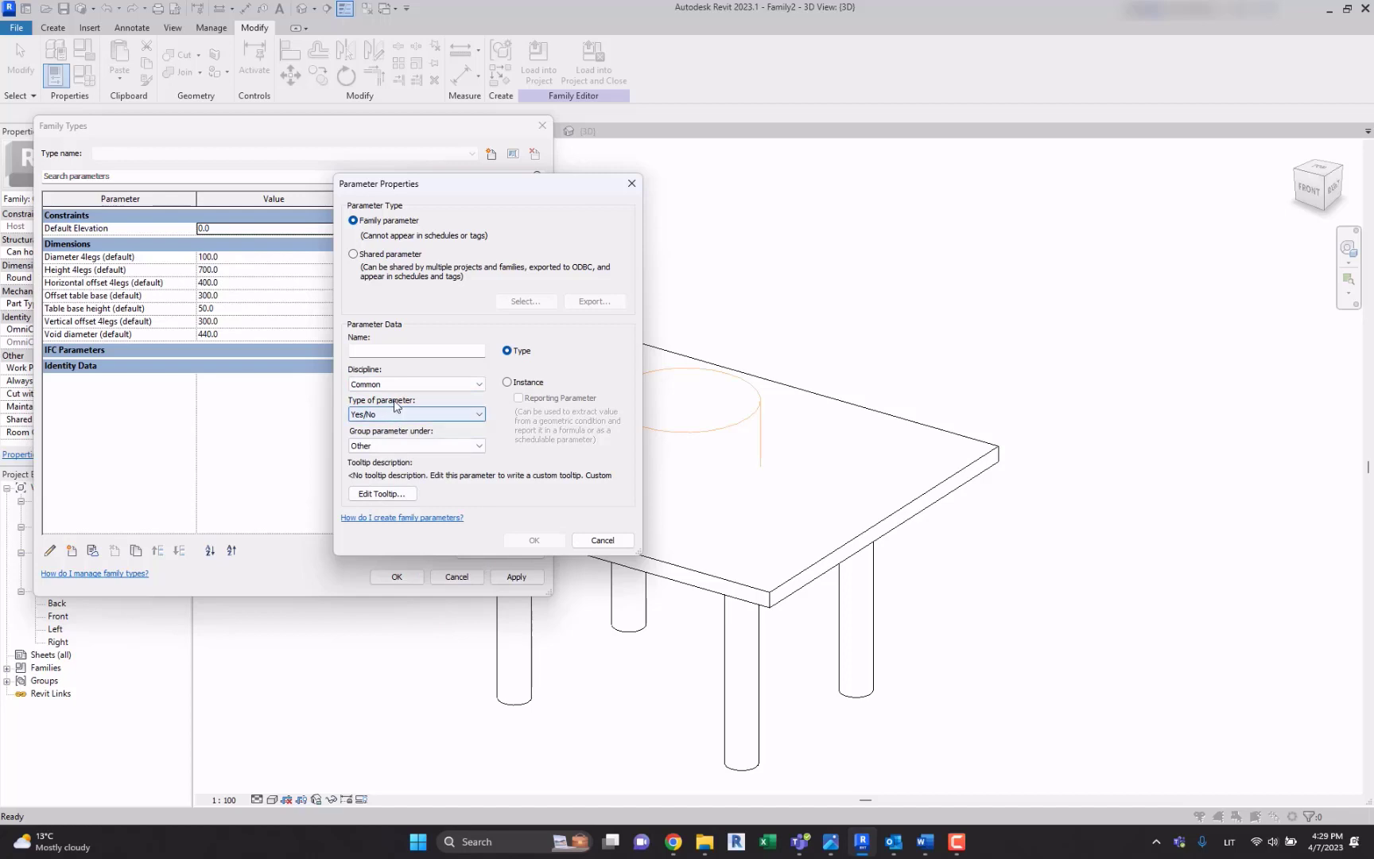
left_click(397, 351)
type("Cut in the table")
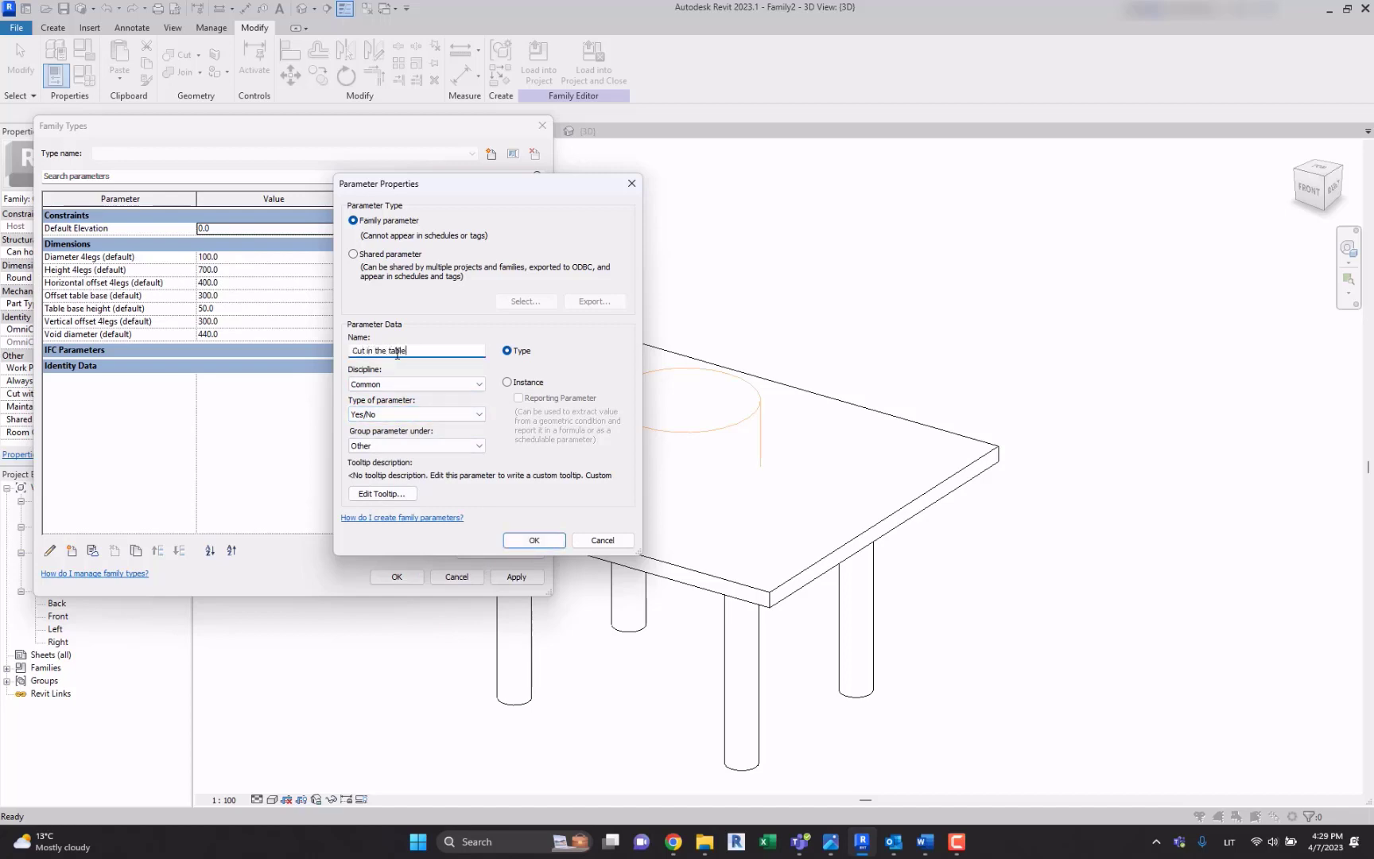
left_click(507, 383)
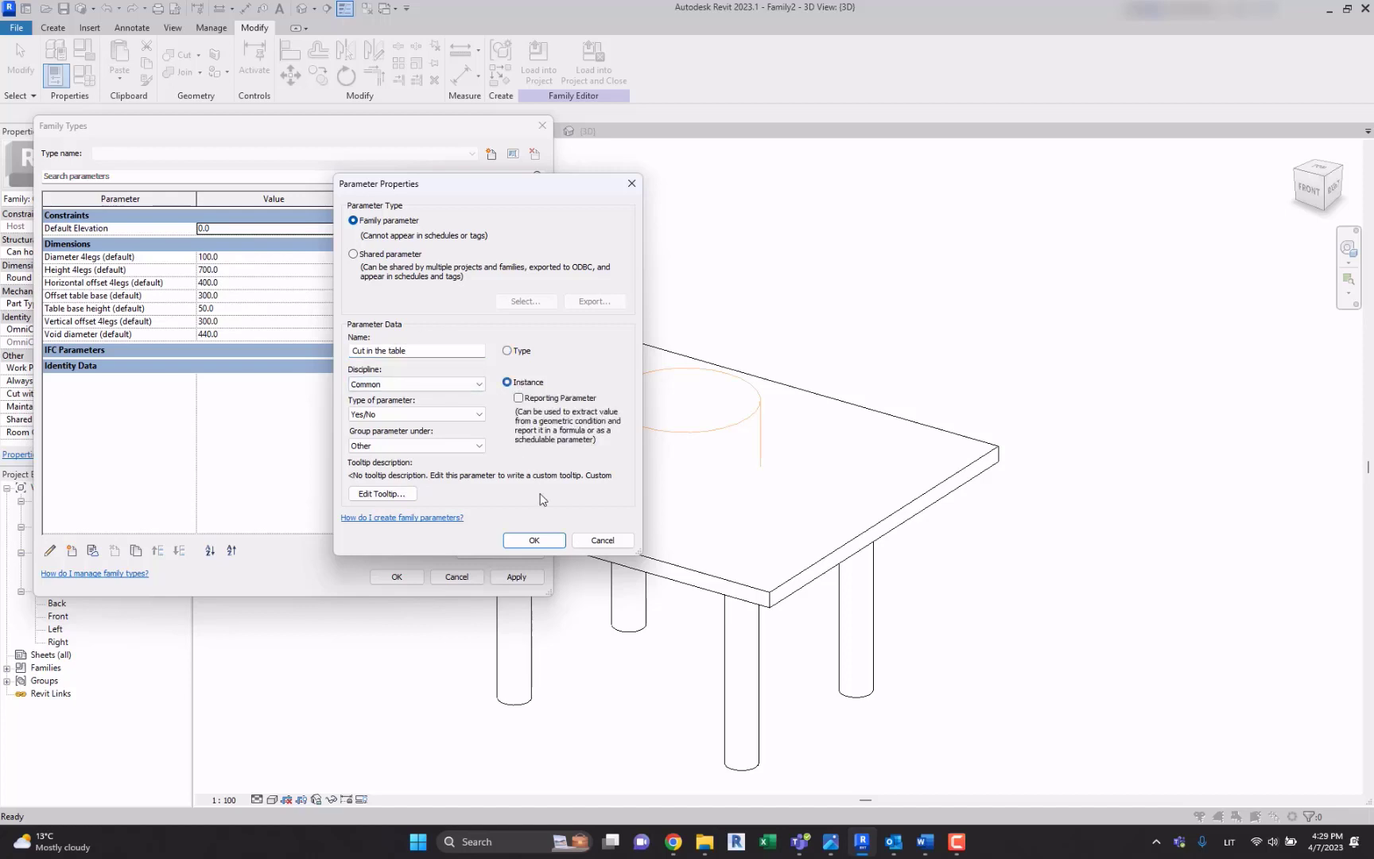
Step: Create the parameter and link the void's Cuts Geometry to 'Cut in the middle'
left_click(534, 541)
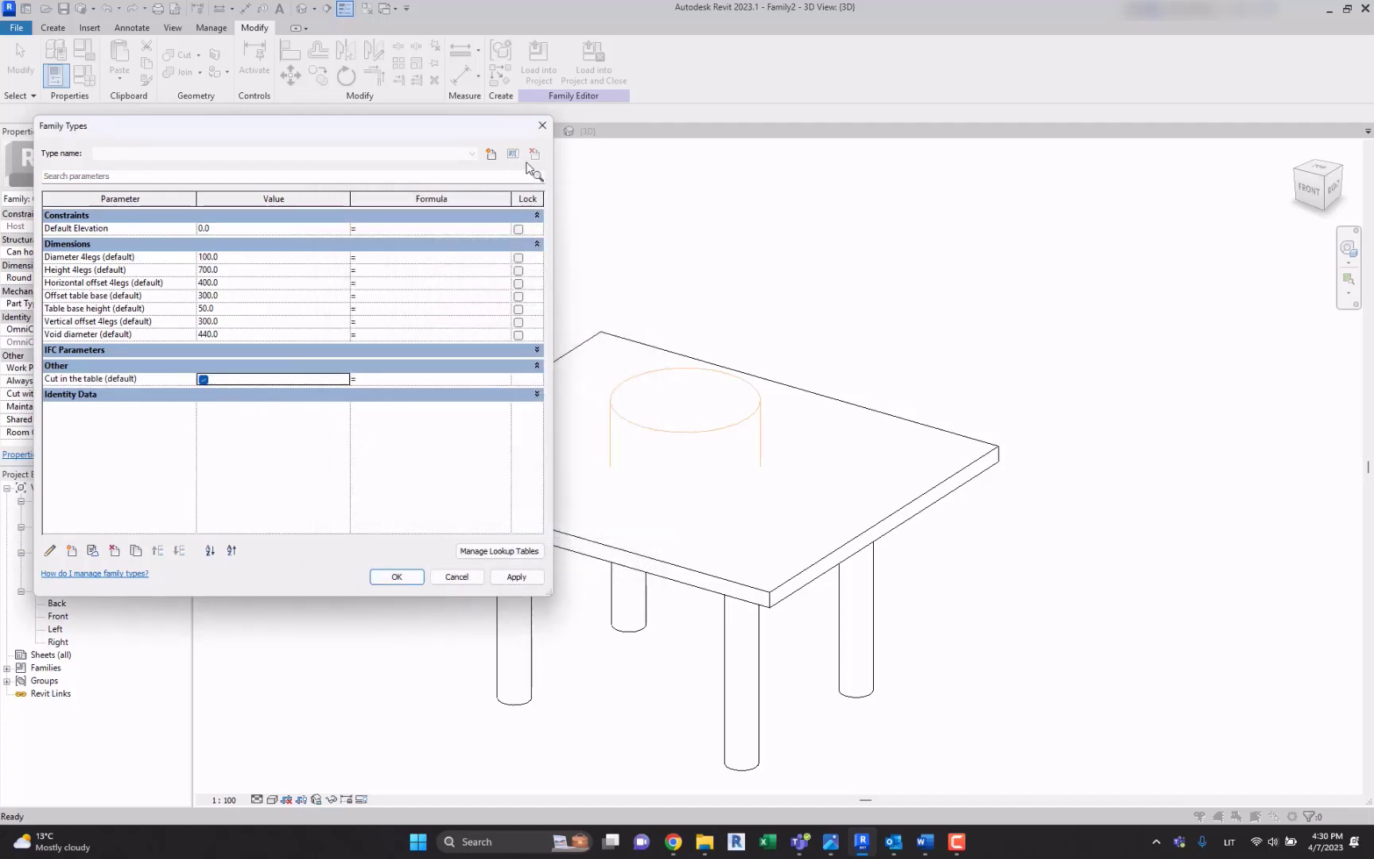
left_click(542, 126)
left_click(625, 390)
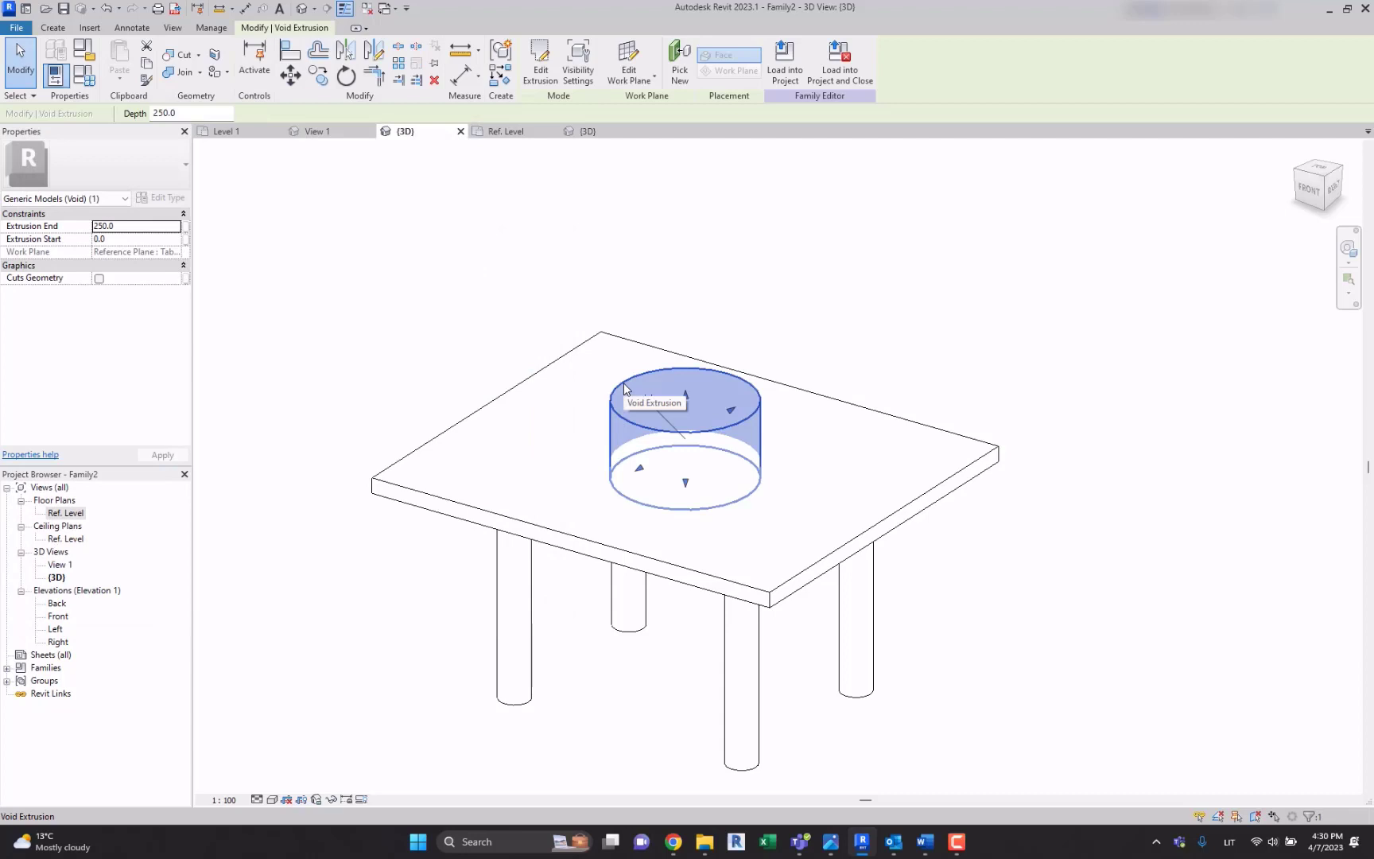
left_click(185, 279)
left_click(604, 375)
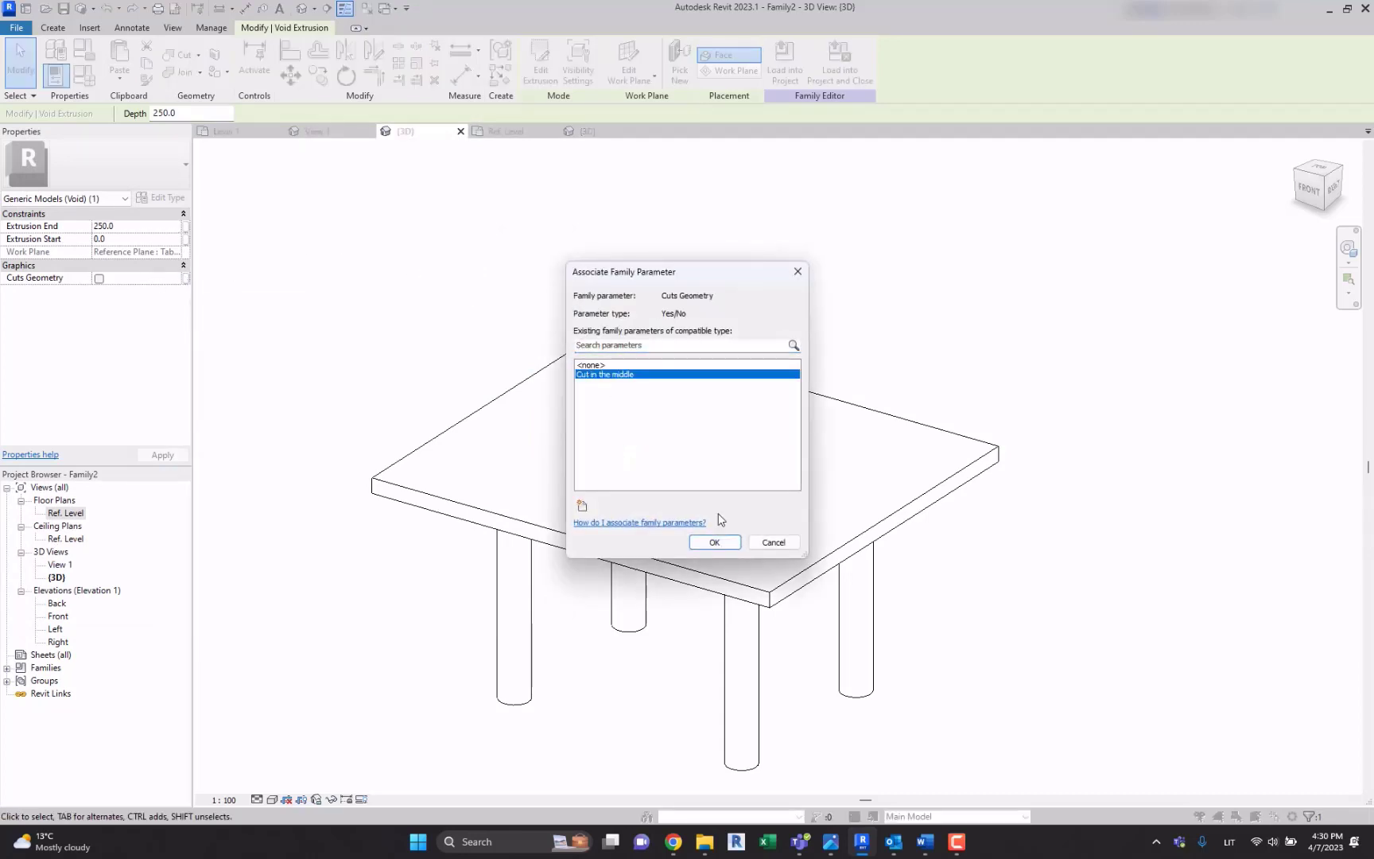
left_click(714, 541)
left_click(469, 320)
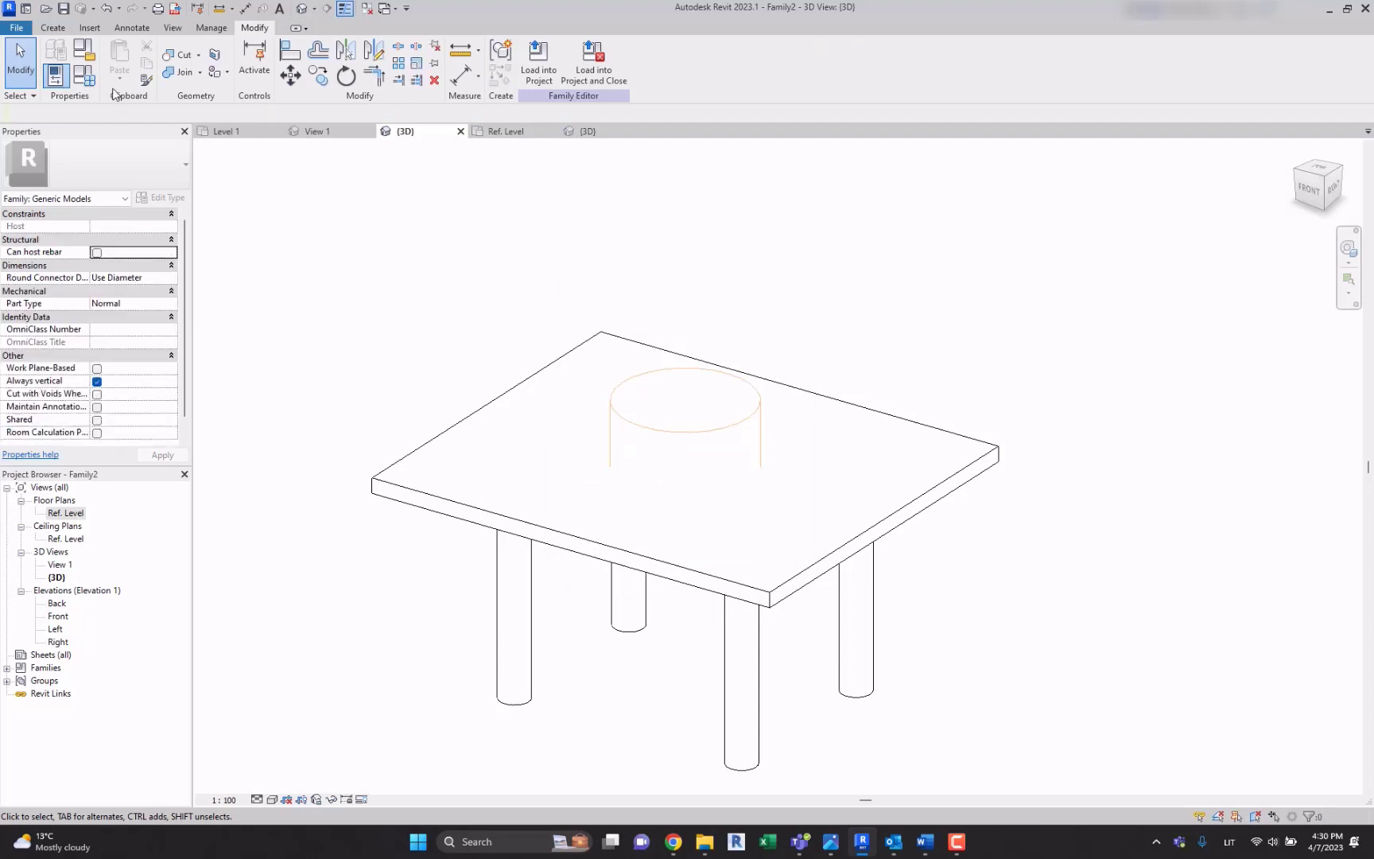
Step: Turn on 'Cut in the middle' in Family Types so the tabletop hole returns
left_click(84, 76)
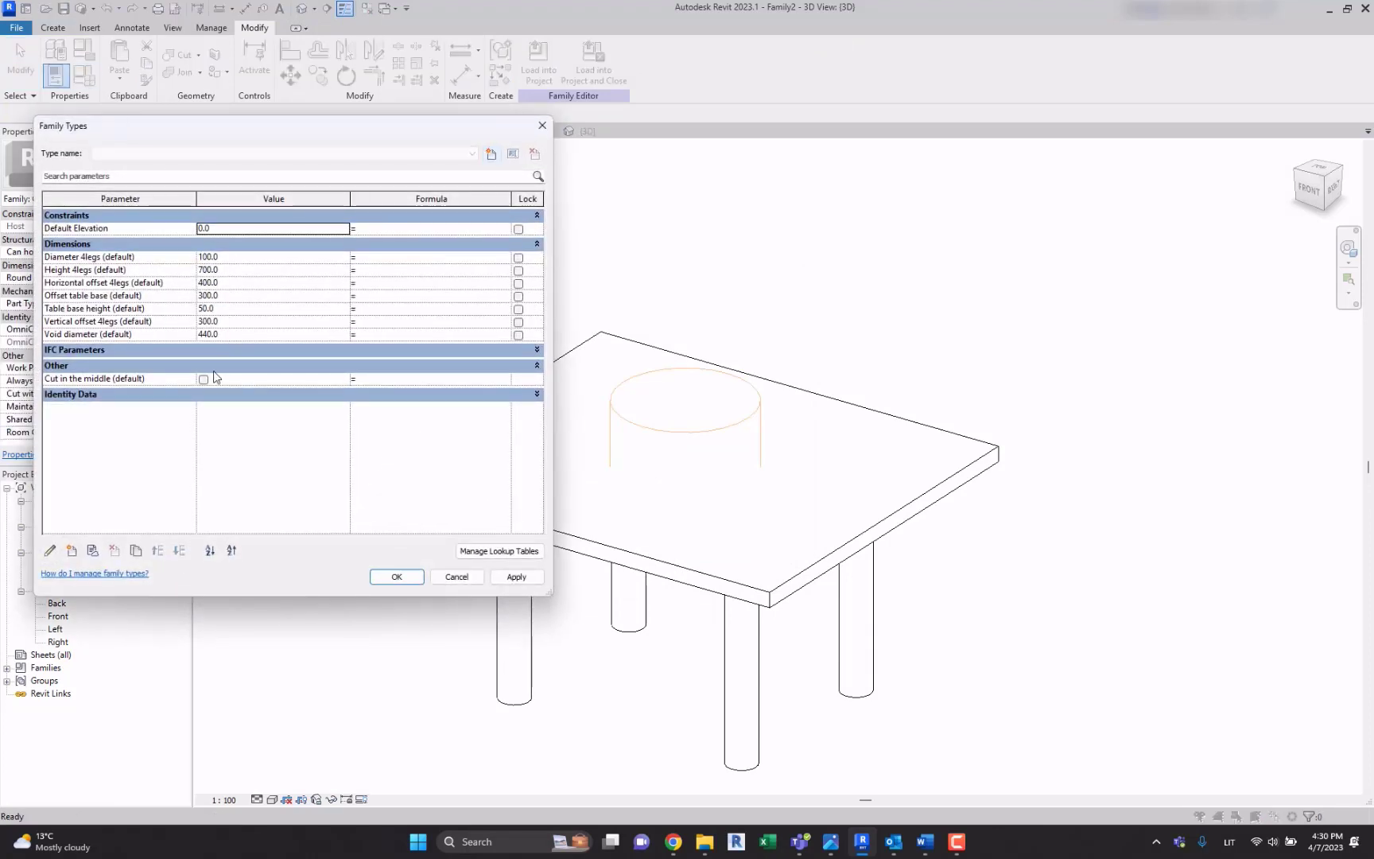
left_click(204, 379)
left_click(397, 576)
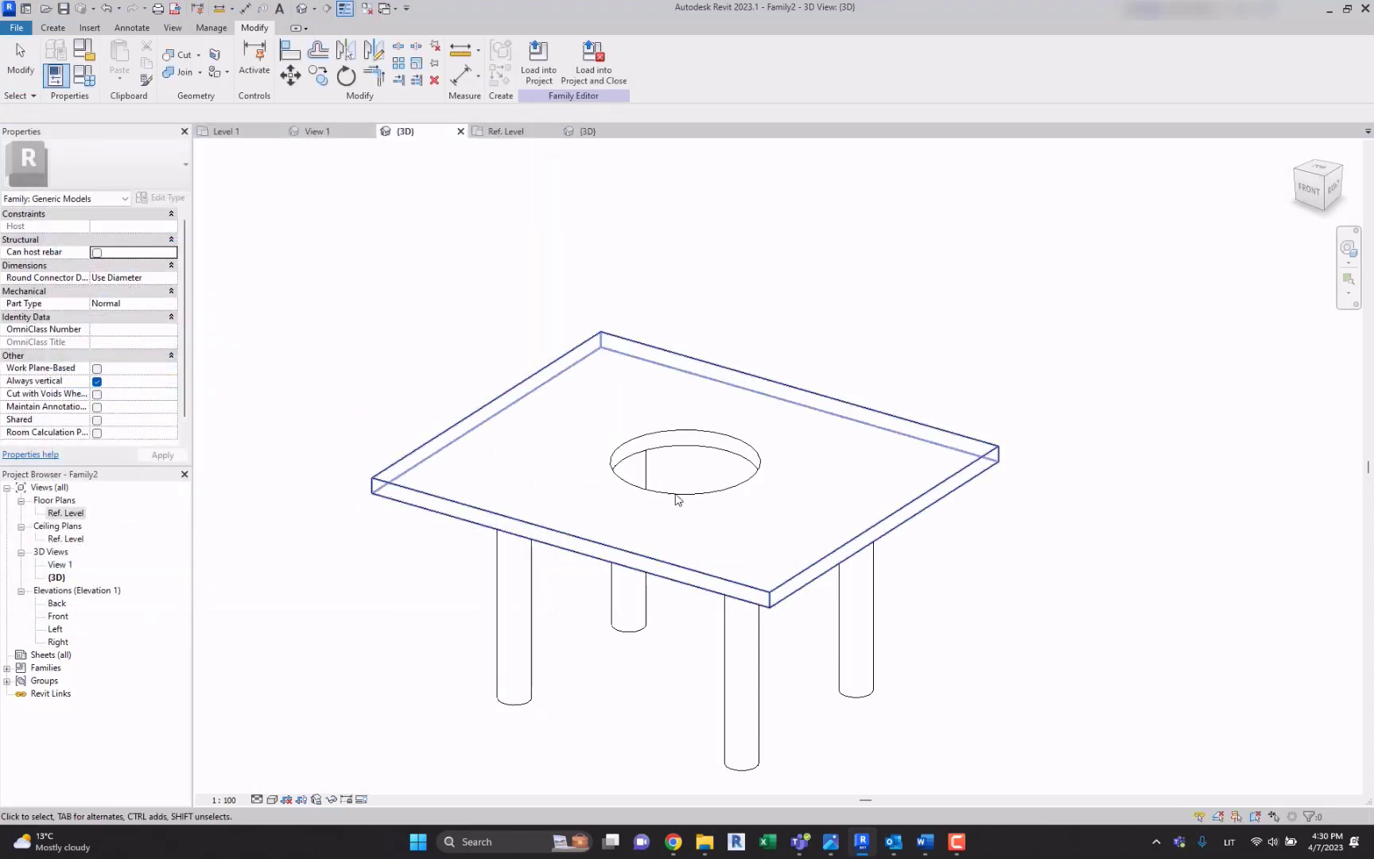
left_click(674, 435)
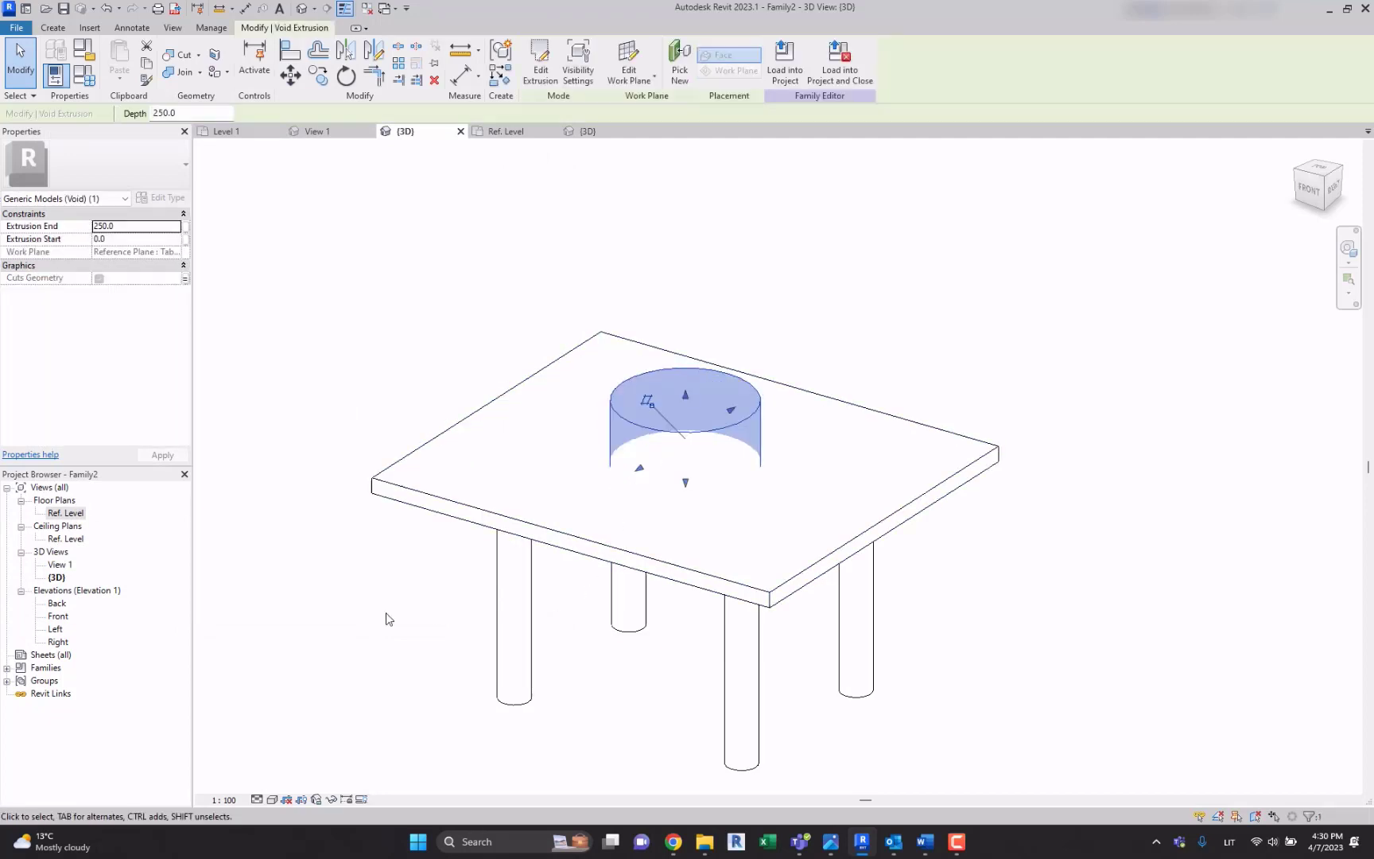
left_click(454, 565)
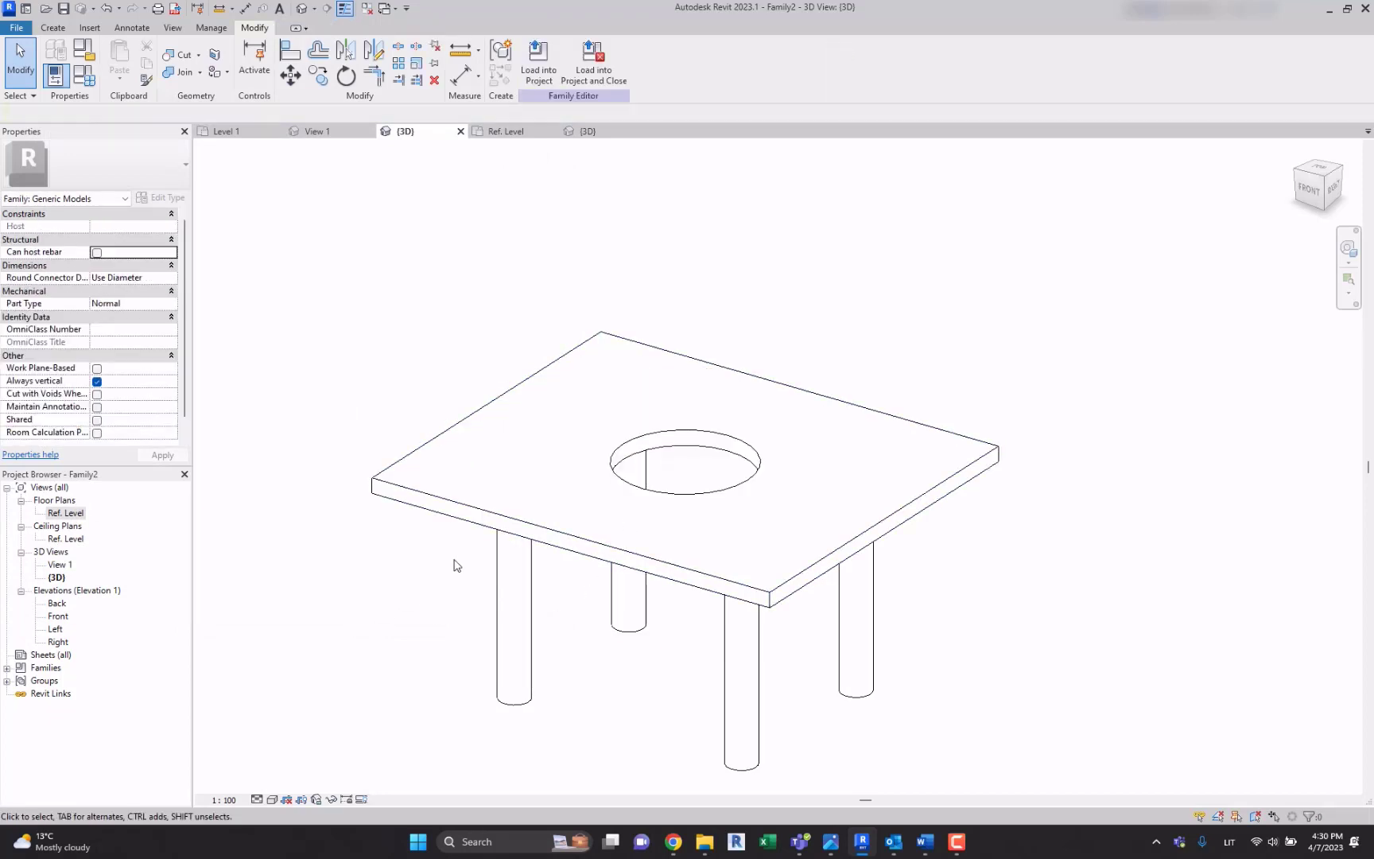
Step: Load the table family into Project2, overwriting the existing version, and view the tables in 3D
left_click(592, 60)
left_click(711, 375)
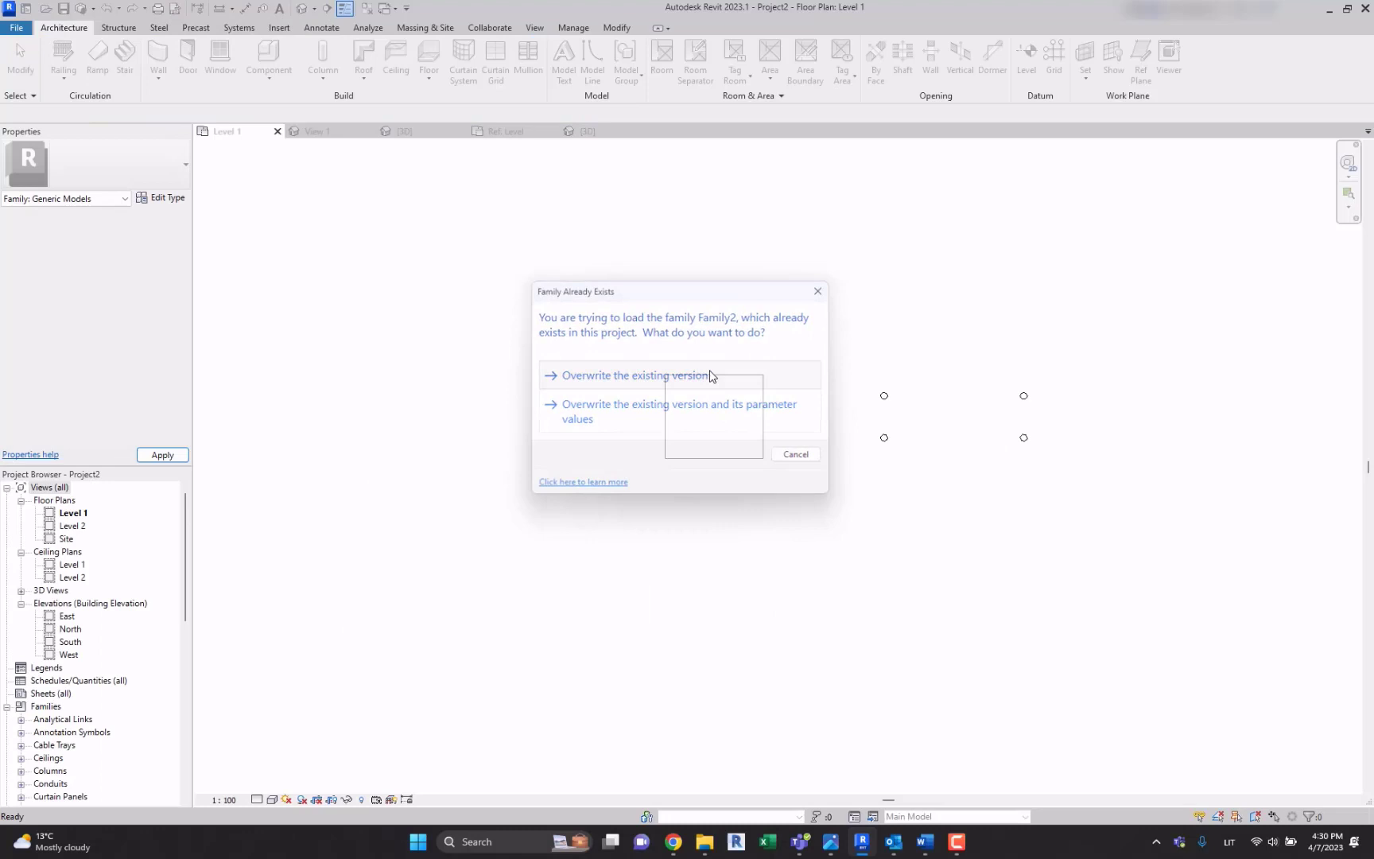
left_click(587, 131)
scroll(589, 304, "down", 3)
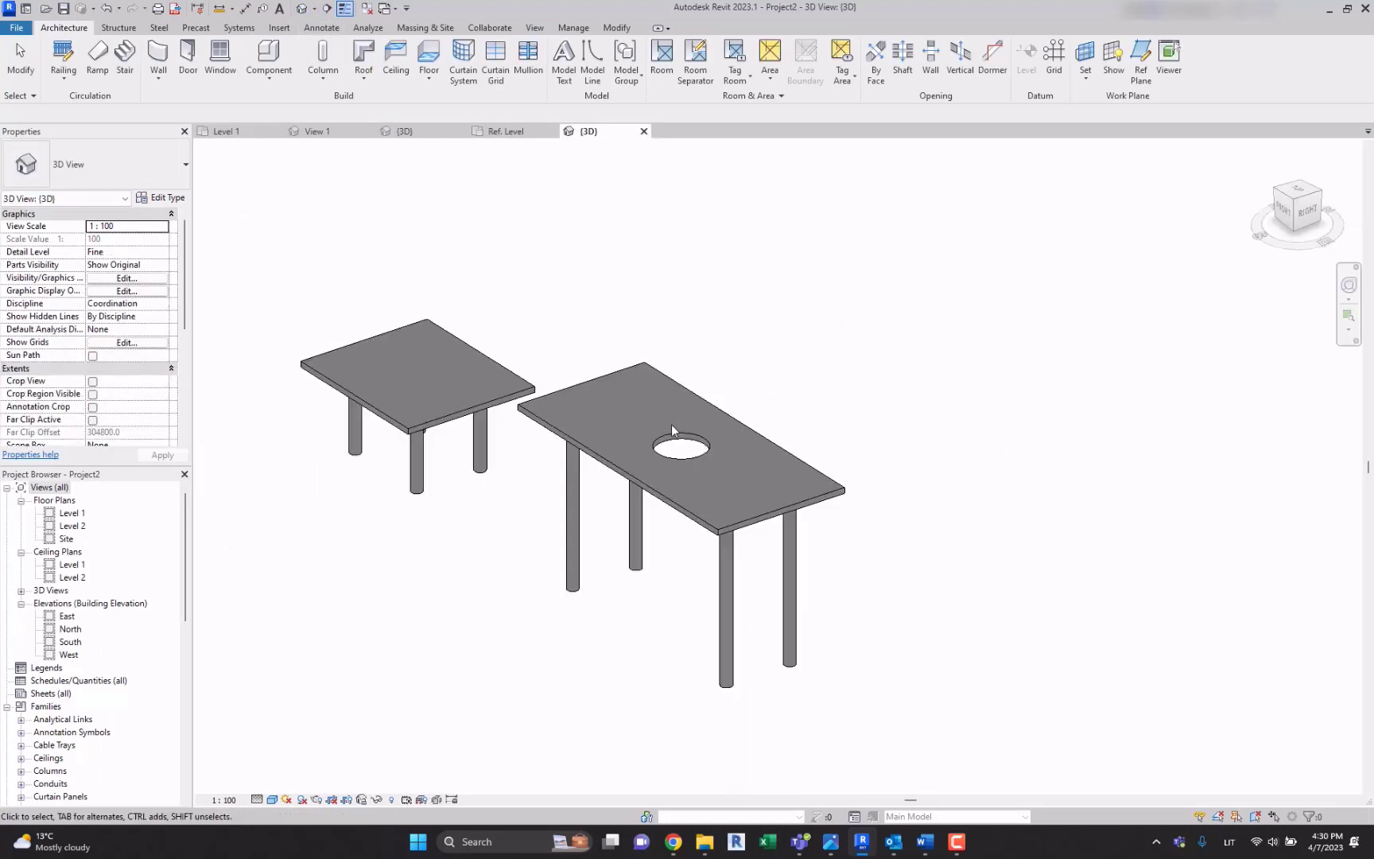
middle_click_drag(671, 424, 761, 443, "shift")
middle_click_drag(835, 393, 808, 414)
scroll(745, 449, "up", 3)
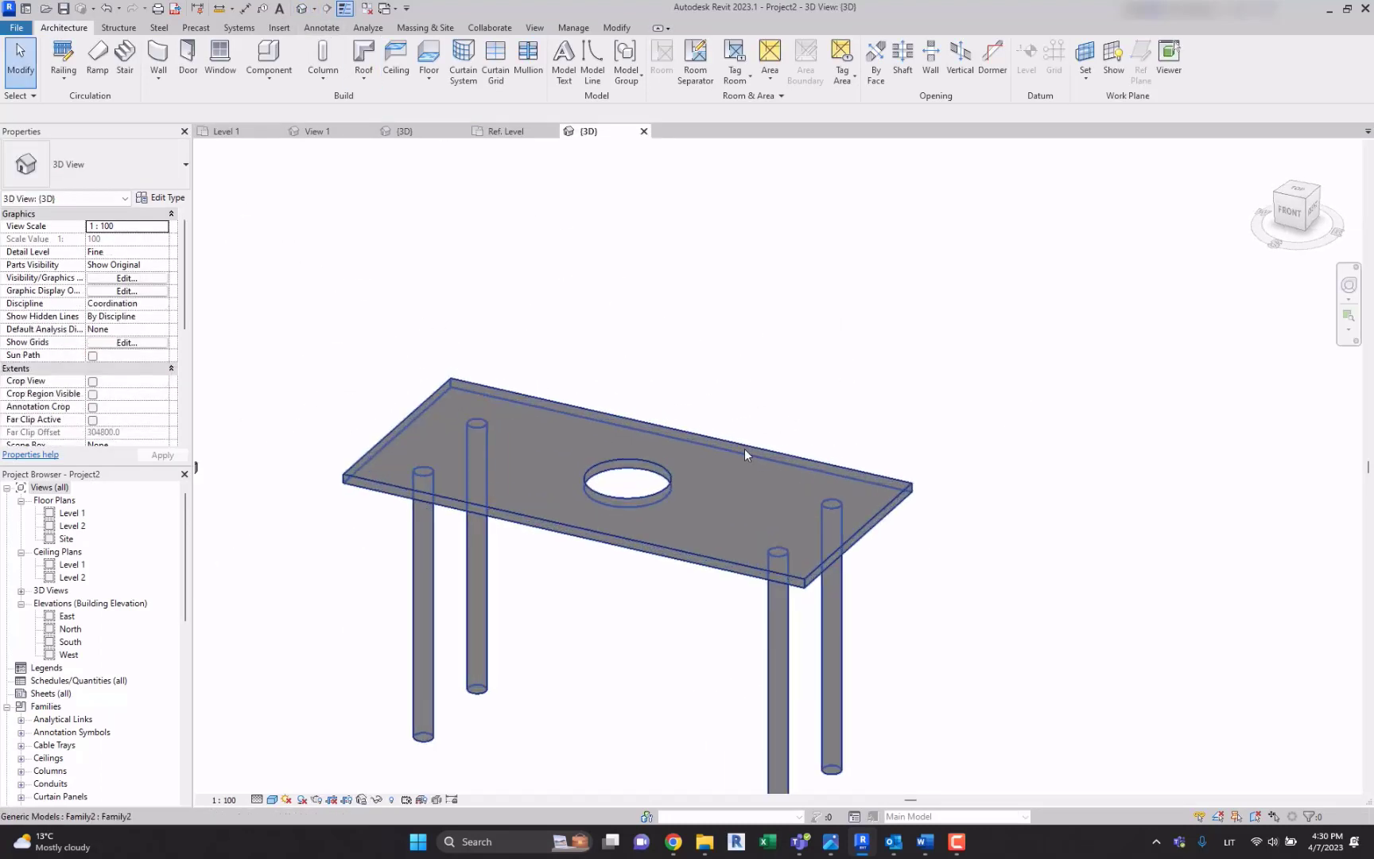
scroll(491, 497, "down", 4)
Step: Turn on 'Cut in the middle' for the small table to give it a tabletop hole
left_click(592, 489)
left_click(374, 473)
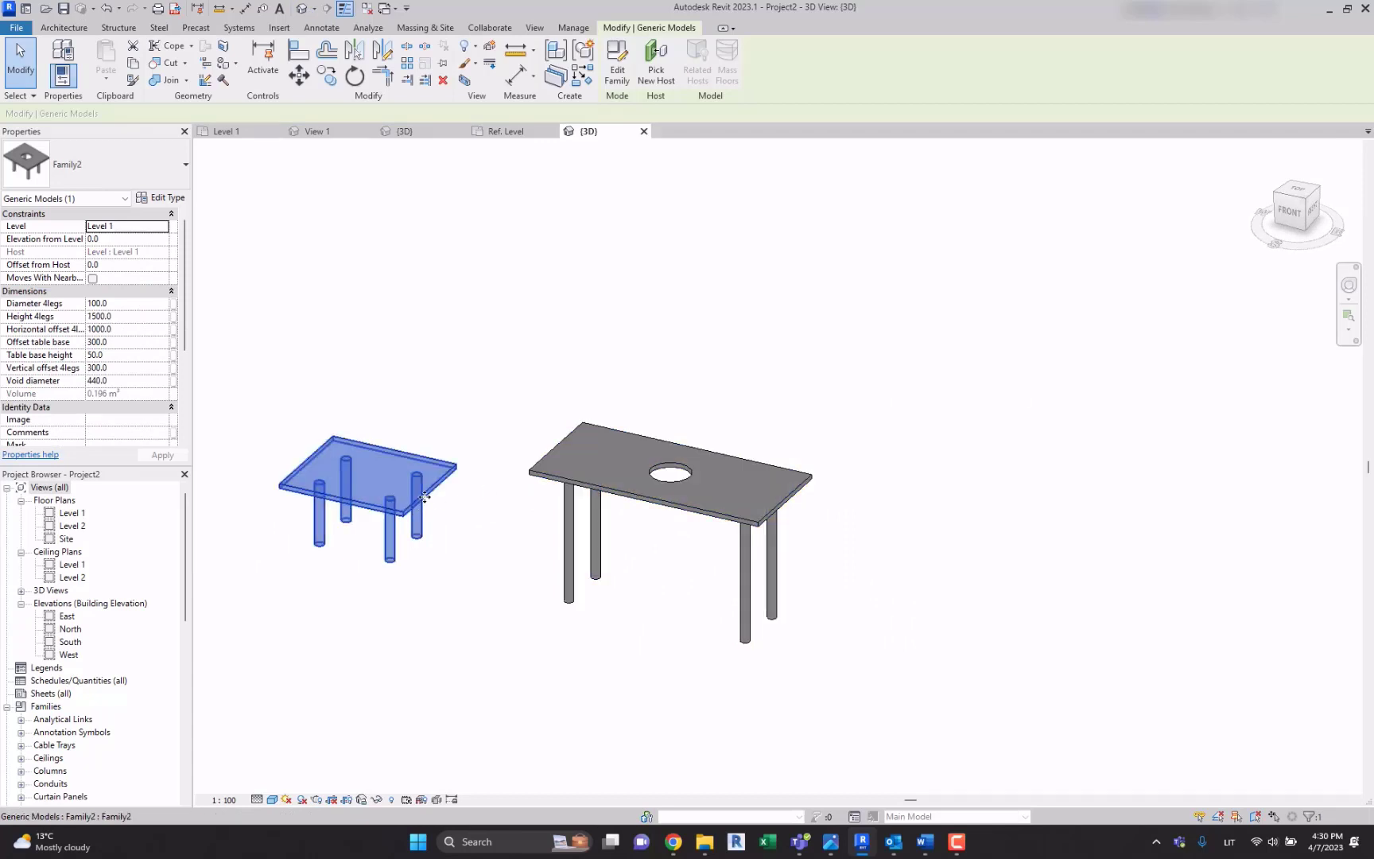
key("Escape")
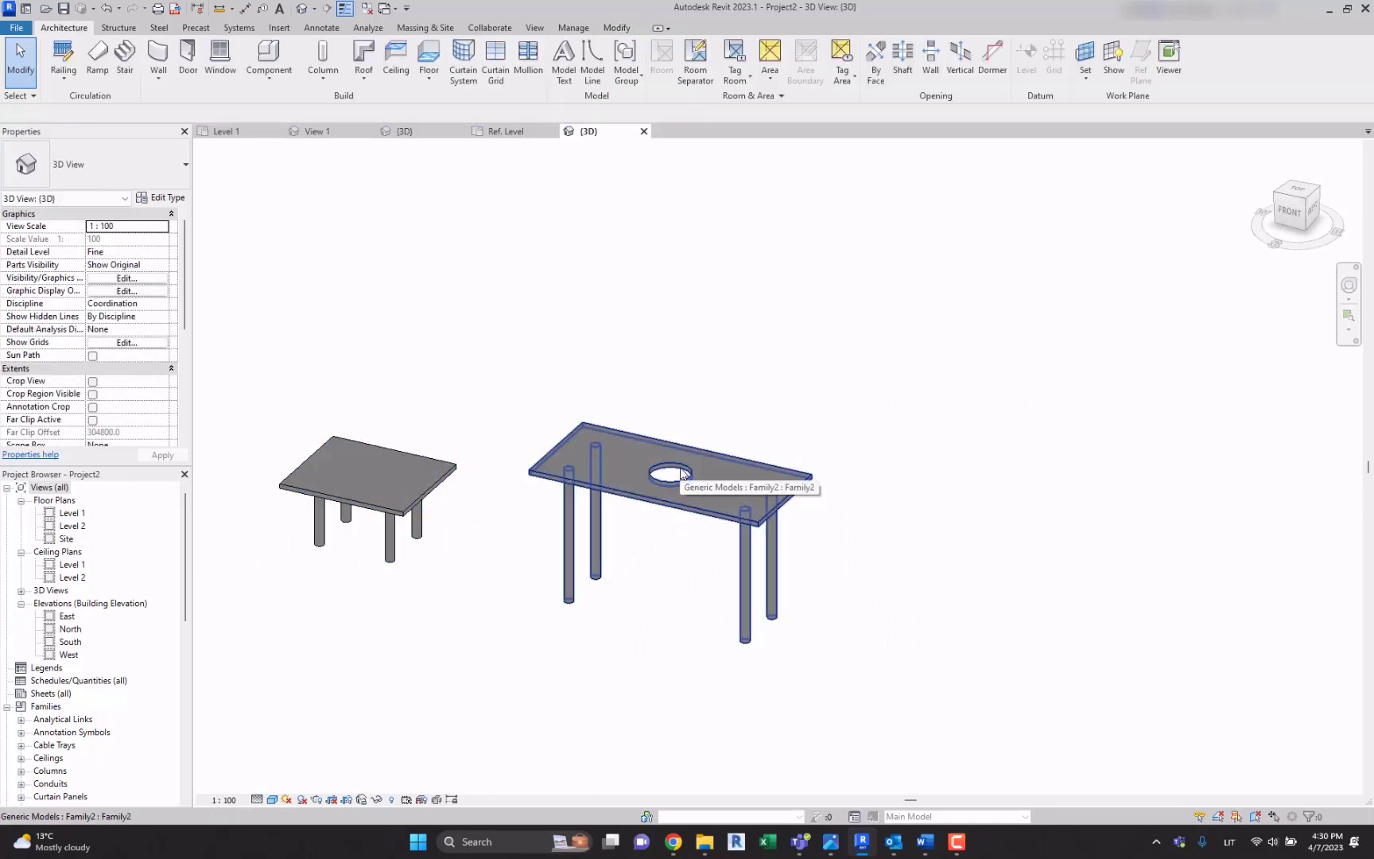
left_click(427, 507)
middle_click_drag(427, 508, 555, 505)
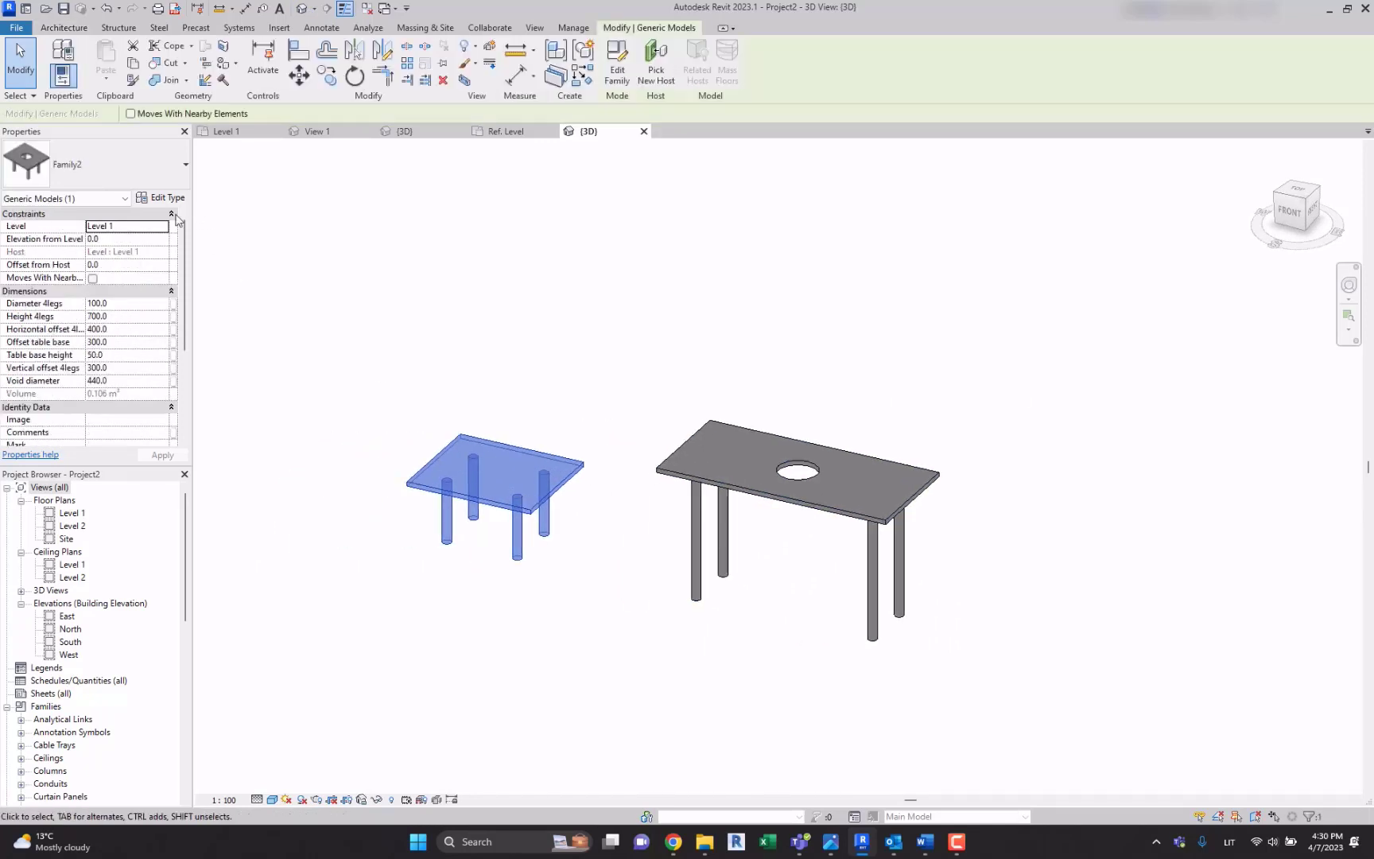
scroll(101, 355, "down", 5)
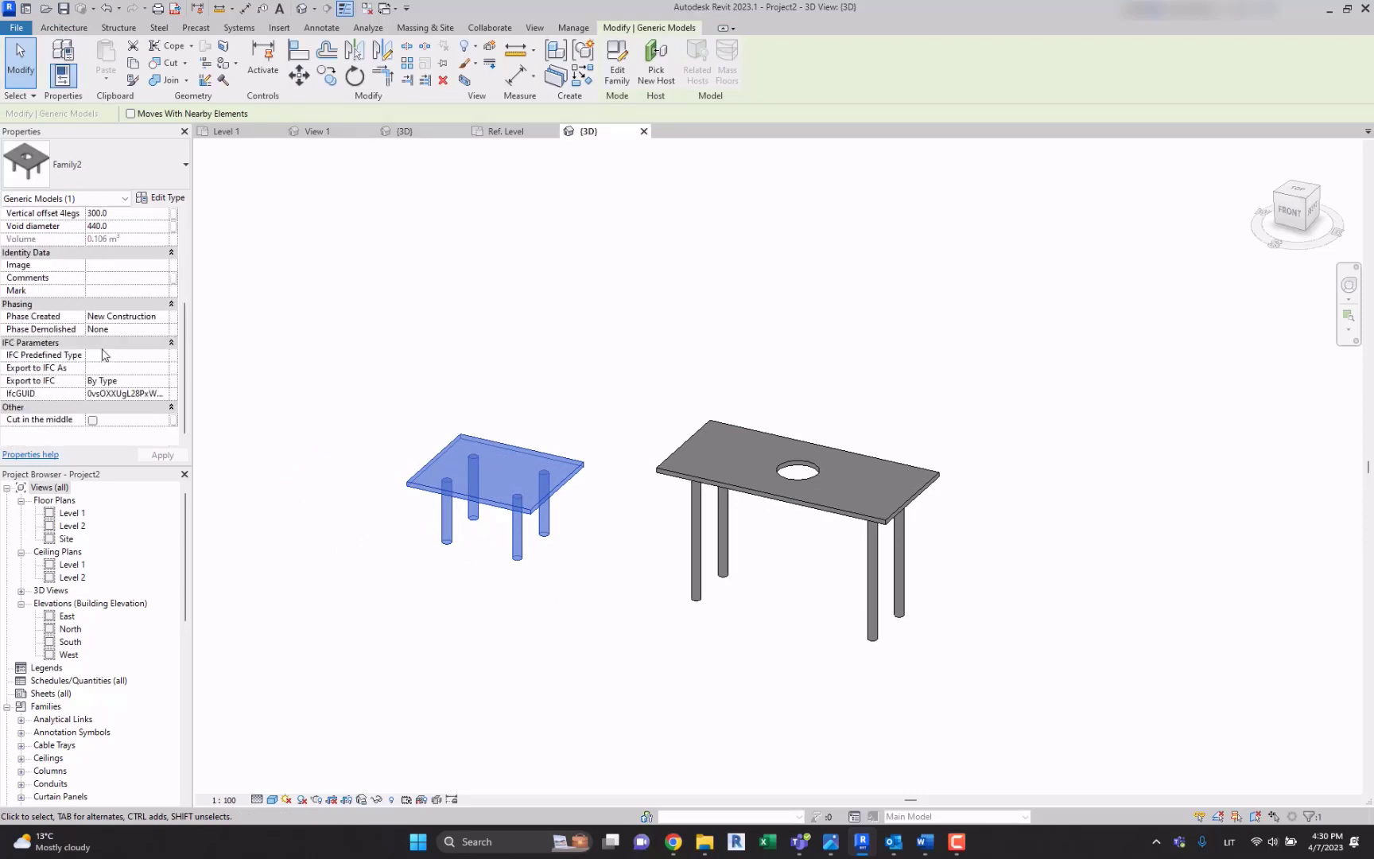
left_click(93, 420)
left_click(481, 522)
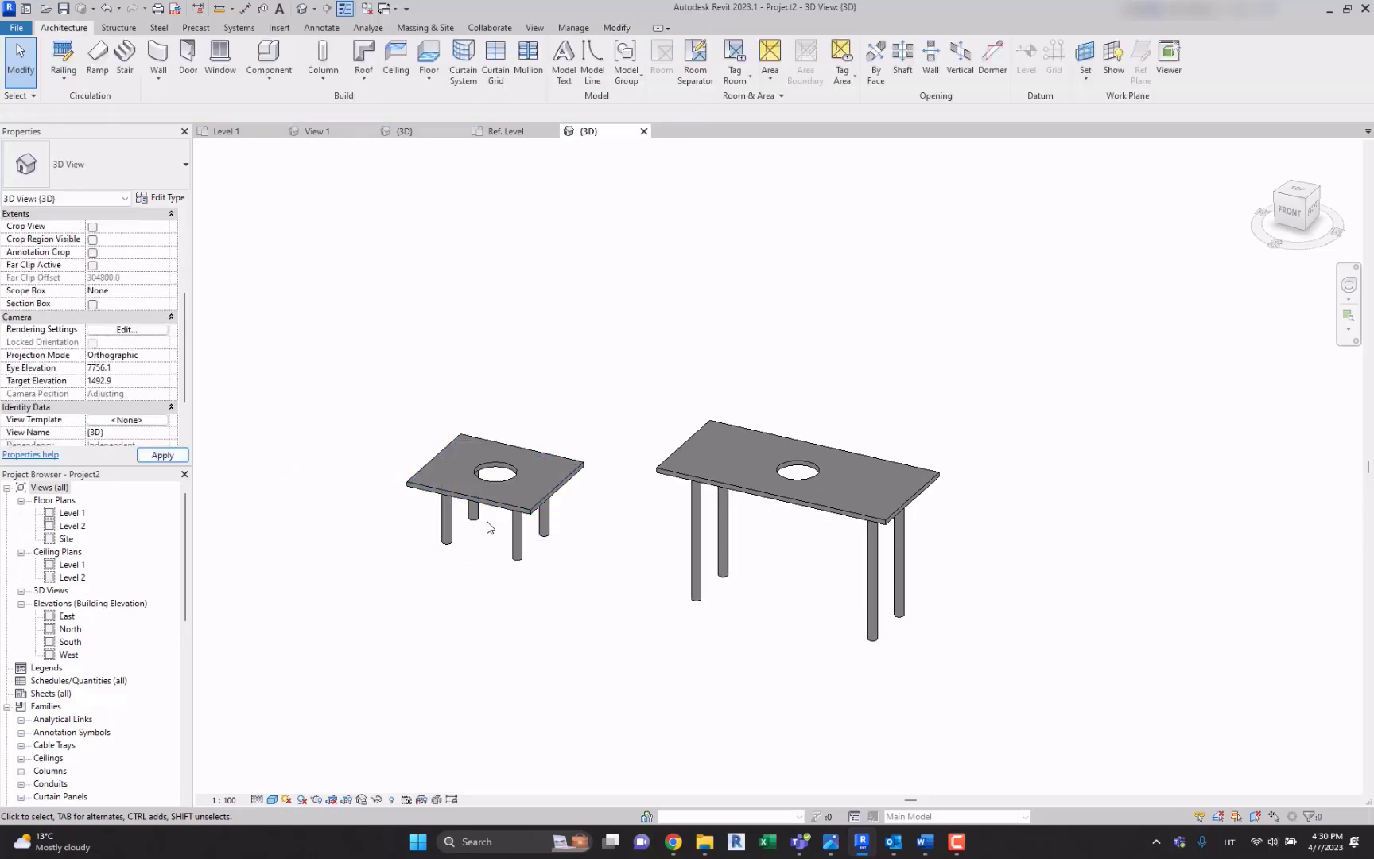
scroll(493, 411, "up", 3)
Step: Change the small table's Void diameter to 500 and apply it
left_click(468, 419)
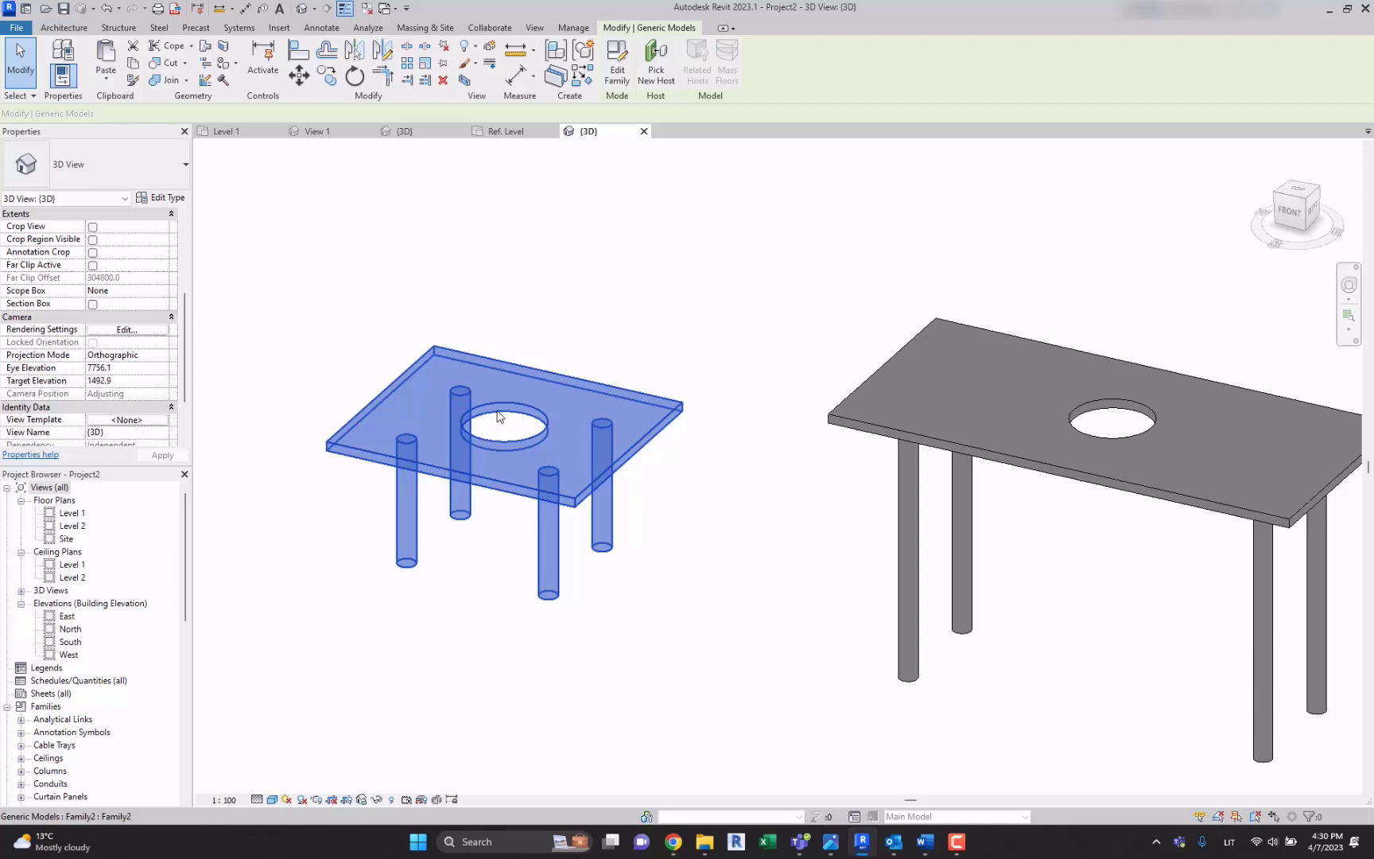
scroll(107, 344, "up", 5)
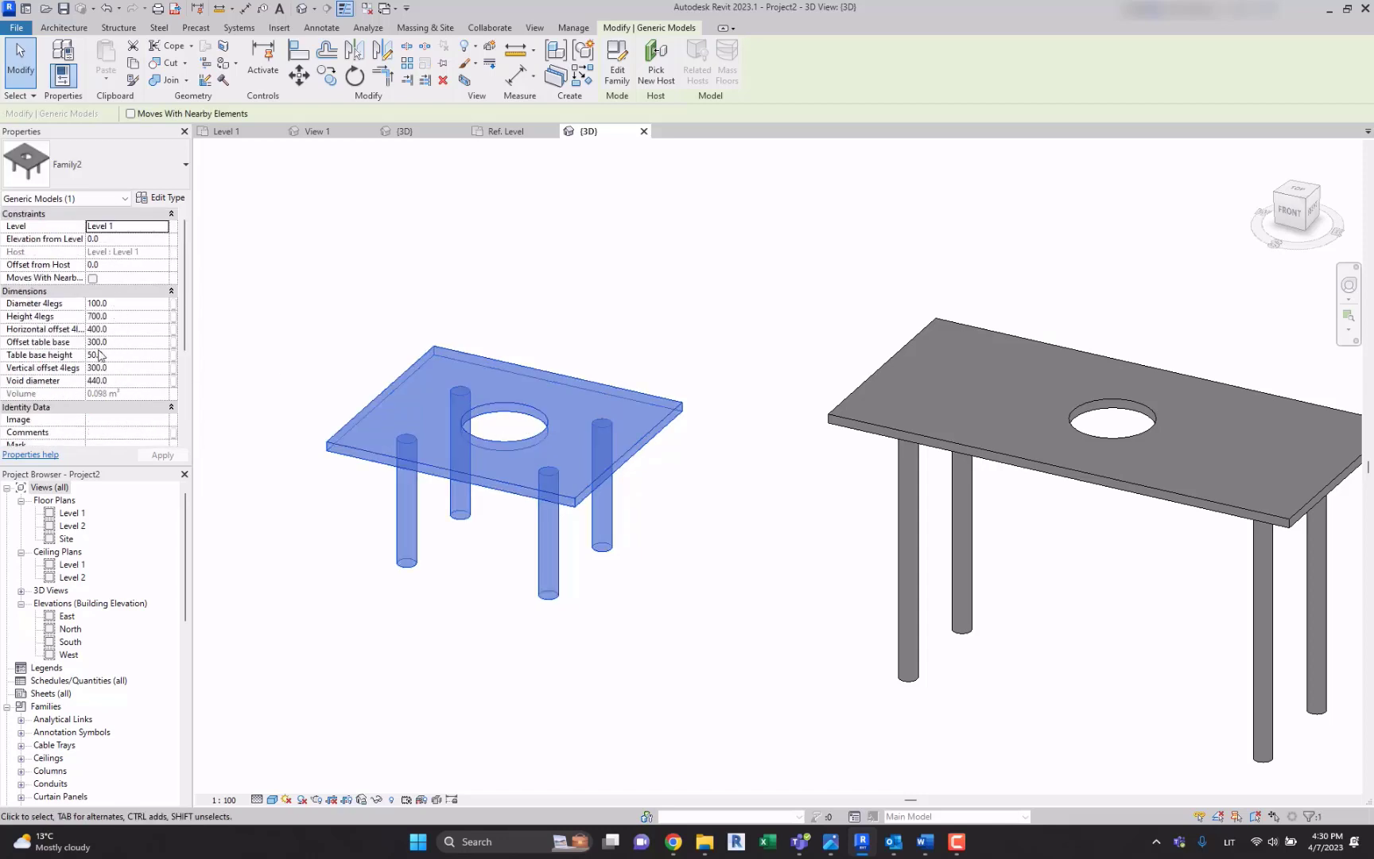
left_click(127, 380)
type("500")
left_click(451, 276)
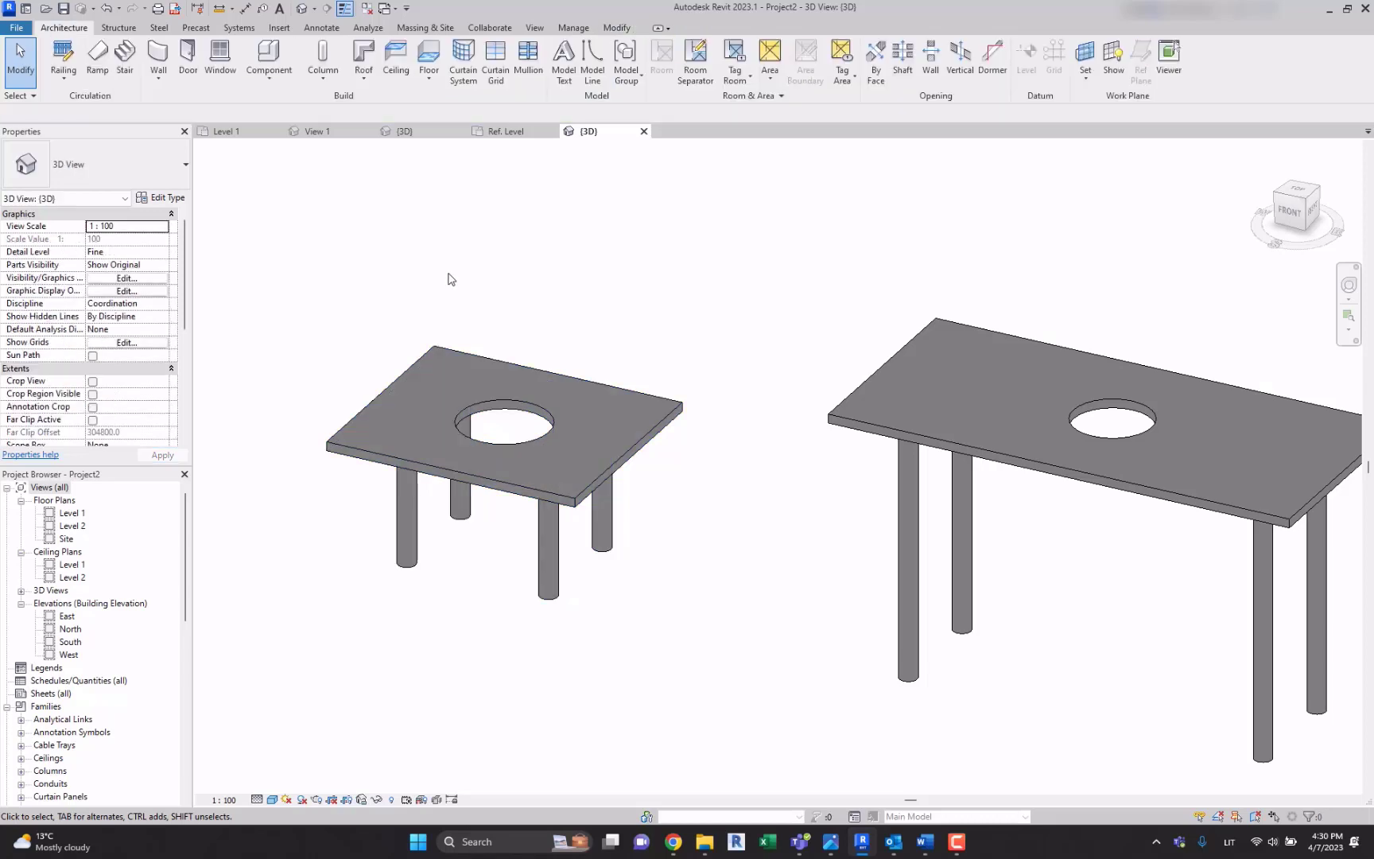
middle_click_drag(598, 285, 541, 282)
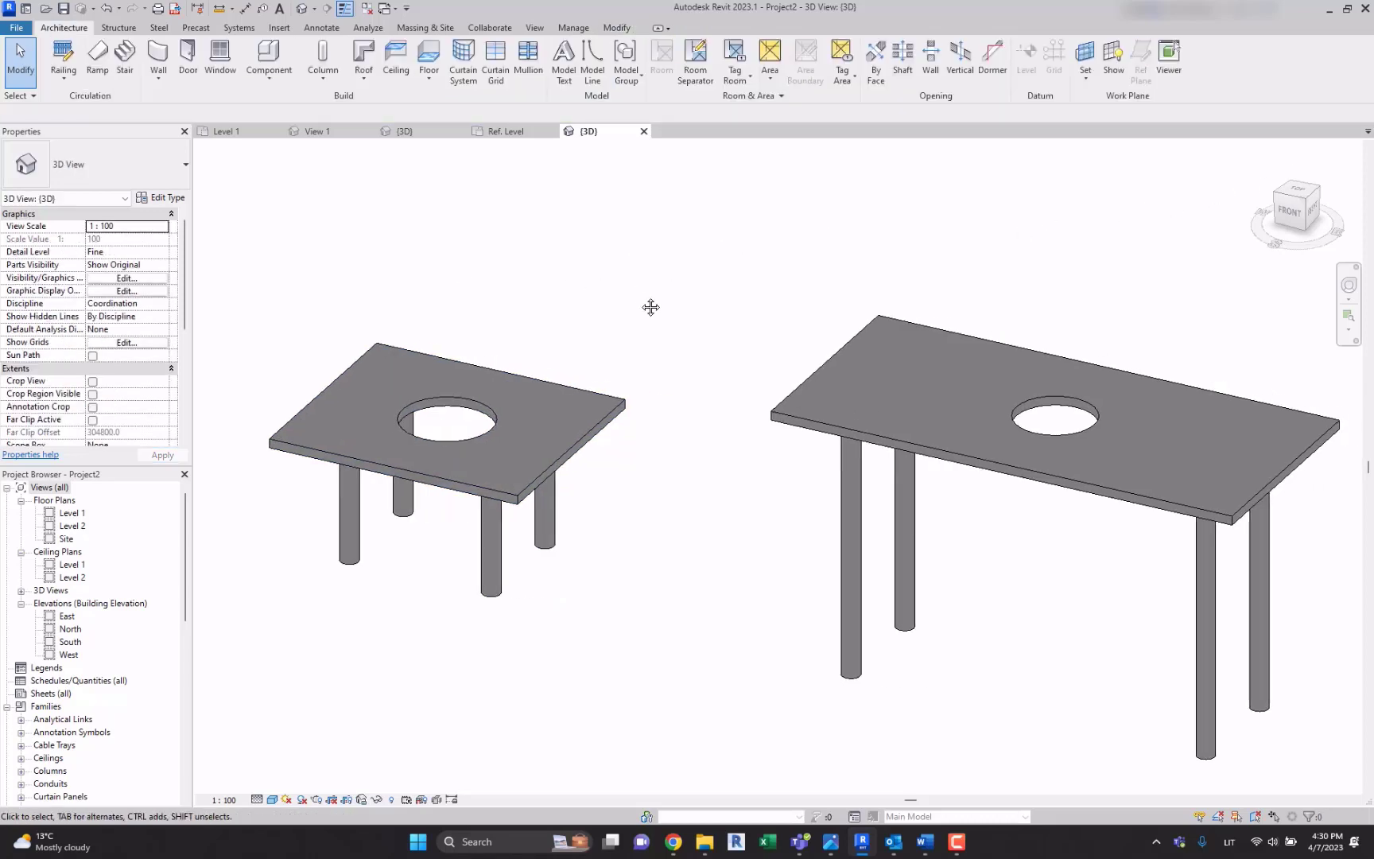
scroll(651, 307, "down", 2)
middle_click_drag(622, 300, 590, 264)
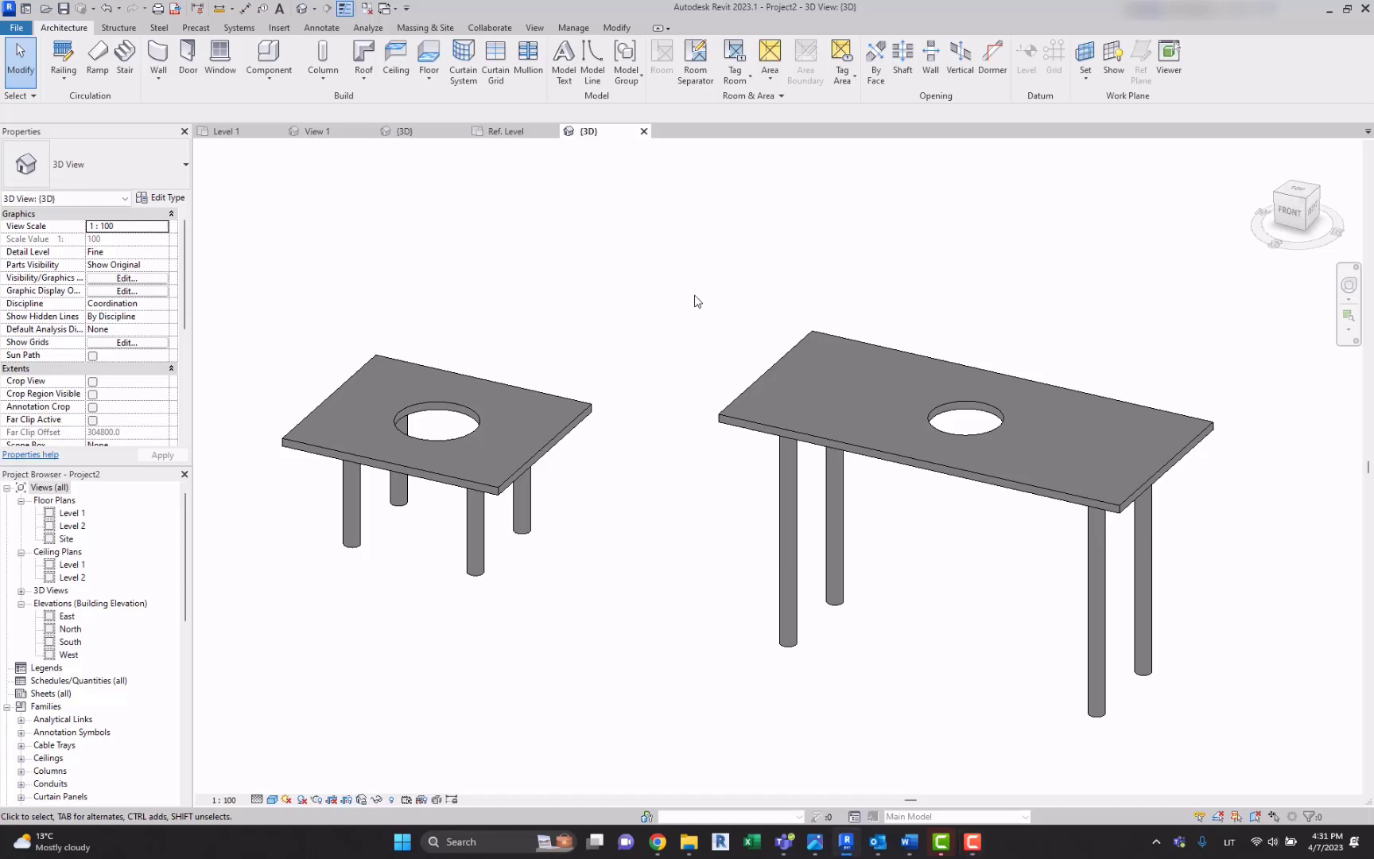
Step: Open the larger table's family for editing and centre its plan
middle_click_drag(696, 300, 675, 293)
left_click(783, 355)
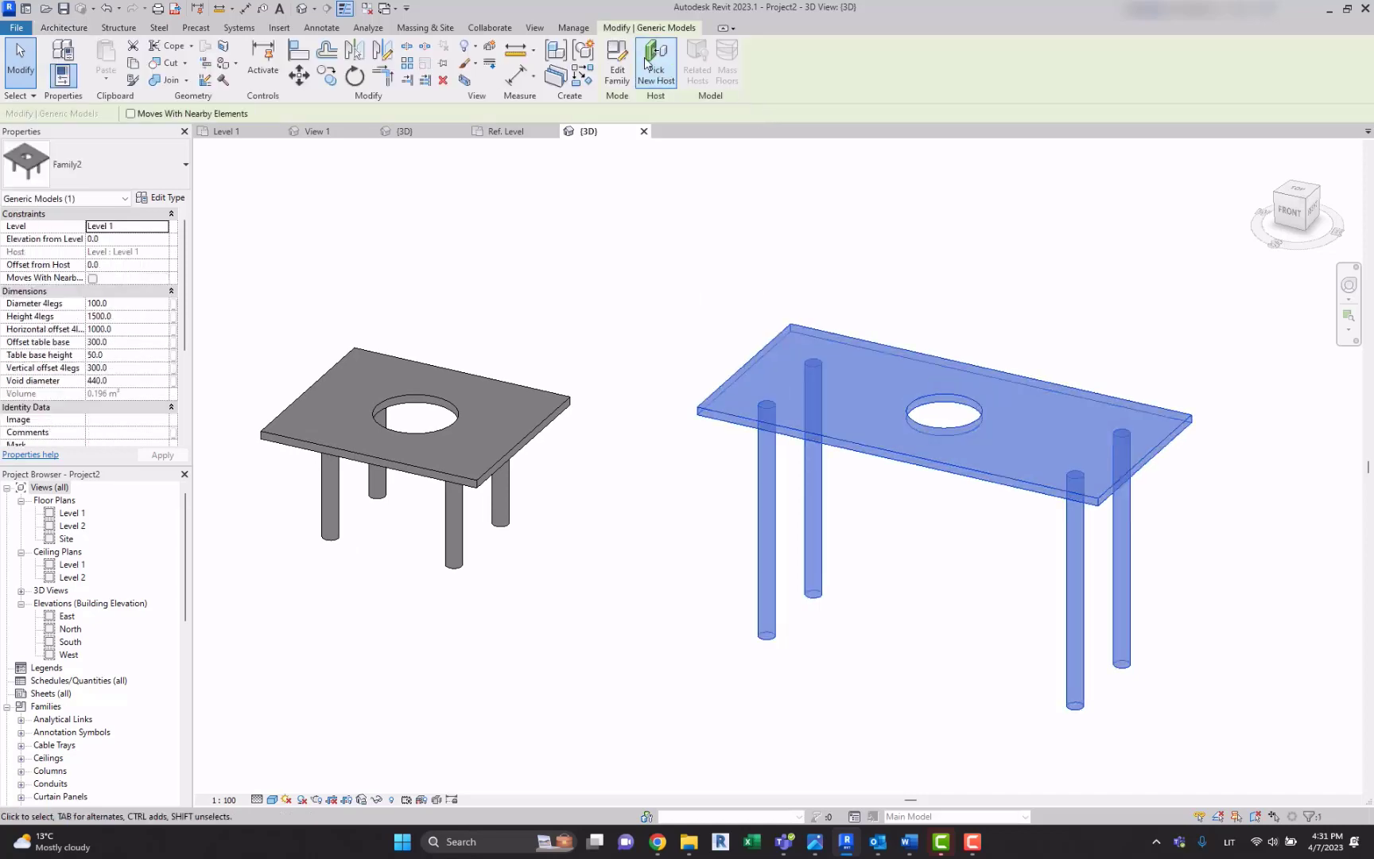
left_click(617, 62)
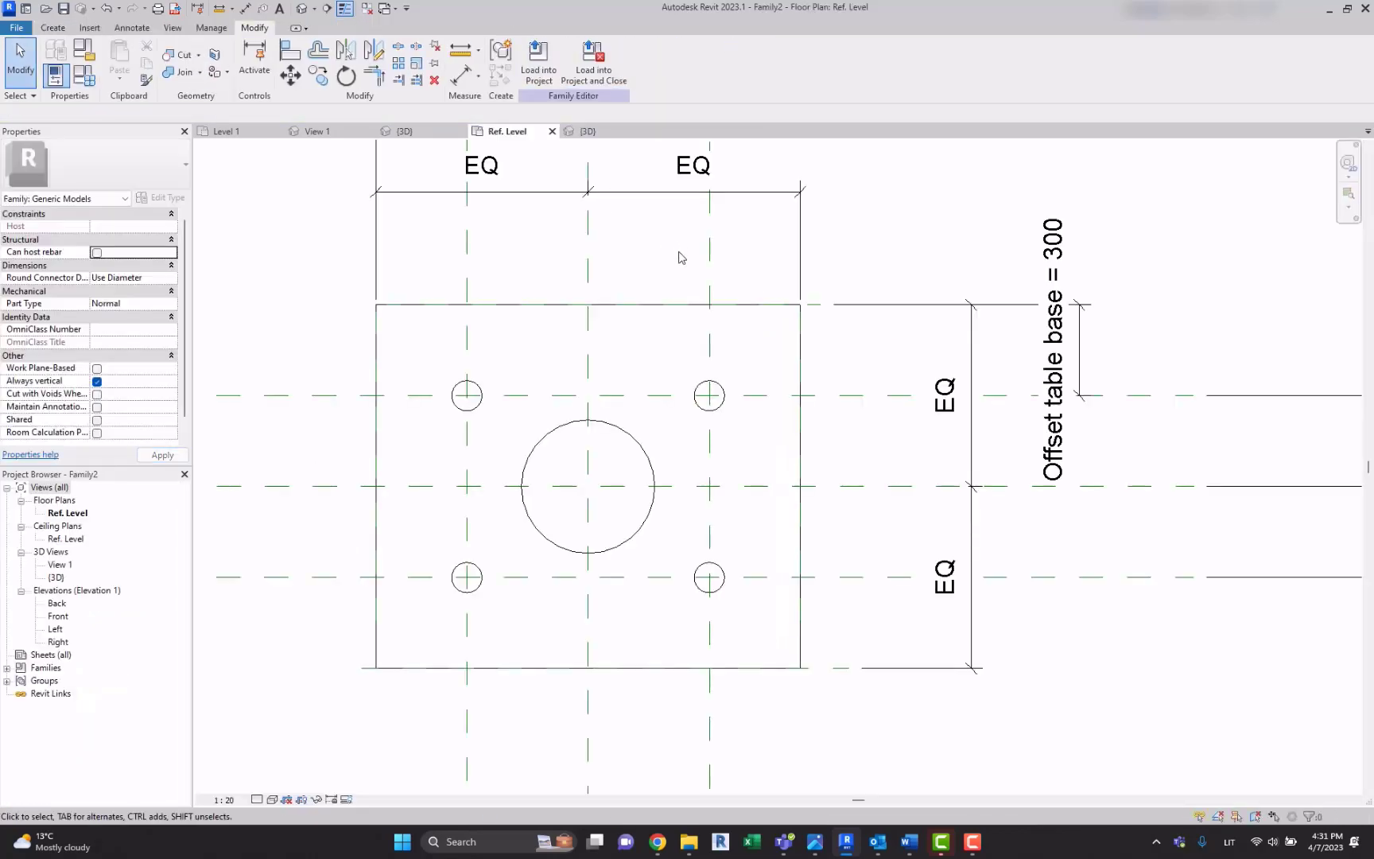
scroll(725, 270, "down", 5)
middle_click_drag(723, 290, 657, 362)
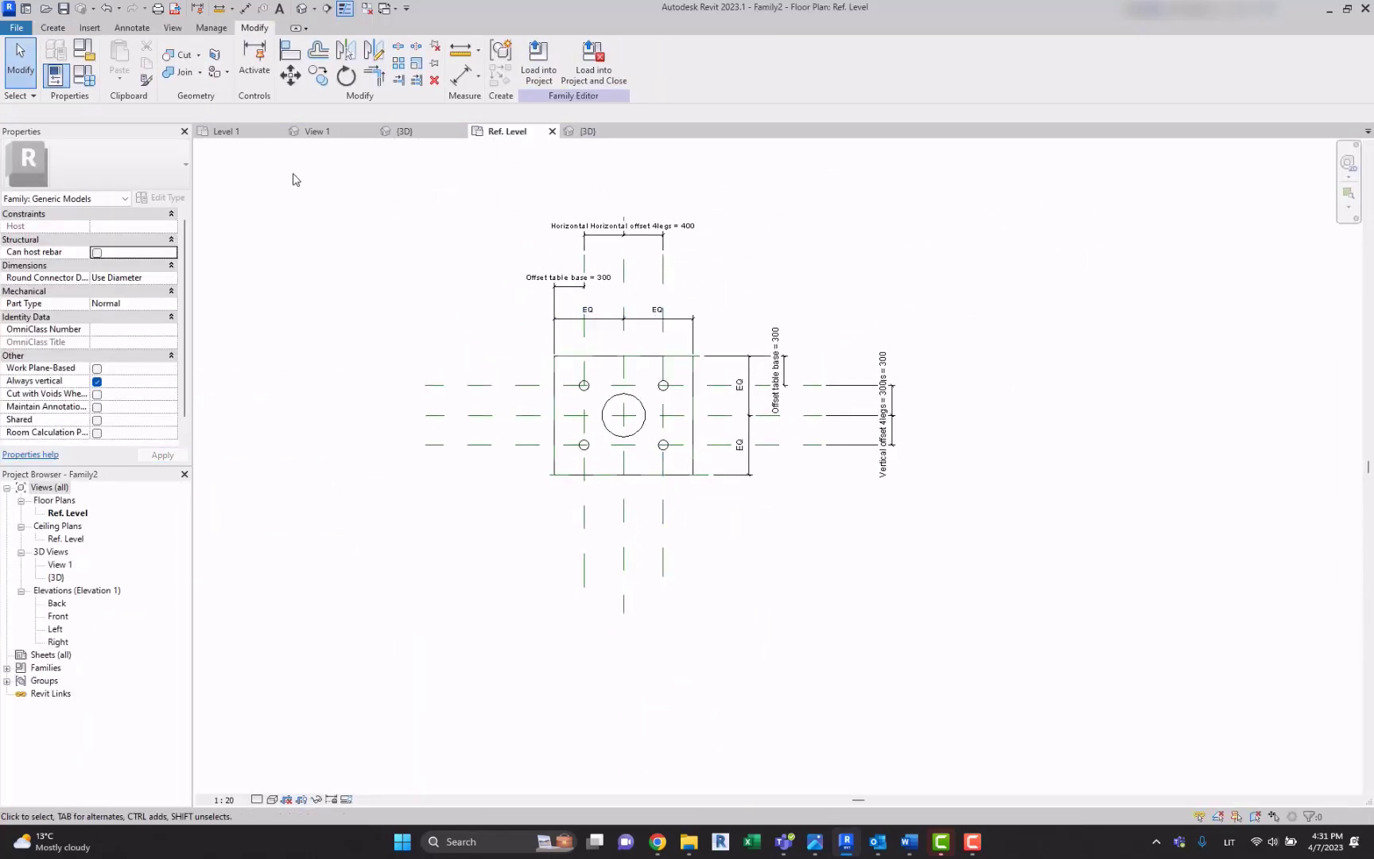
Step: Set the default Horizontal offset 4legs to 2000 in Family Types
left_click(84, 74)
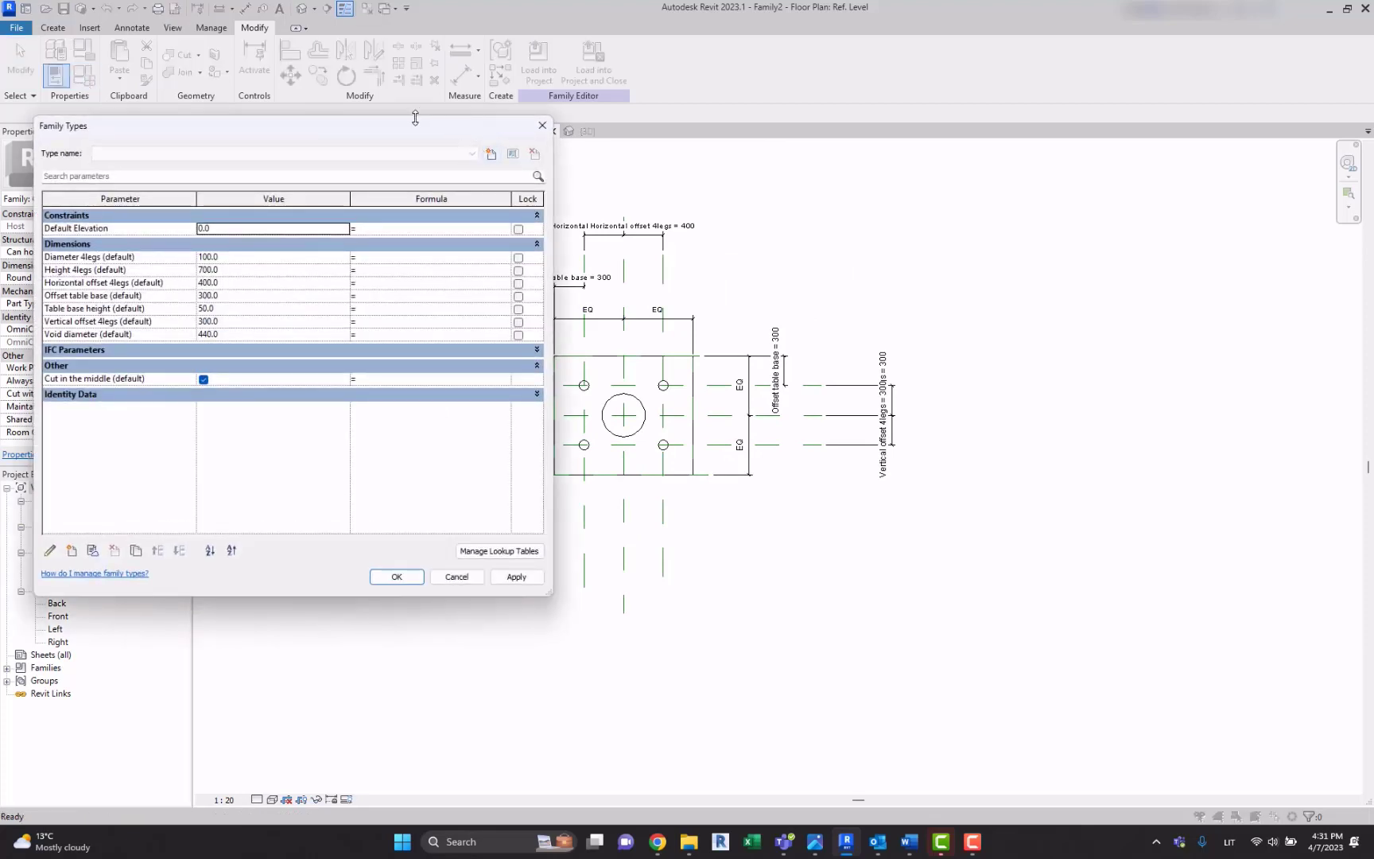
mouse_move(451, 301)
left_mouse_down()
mouse_move(476, 295)
mouse_move(470, 312)
left_mouse_up()
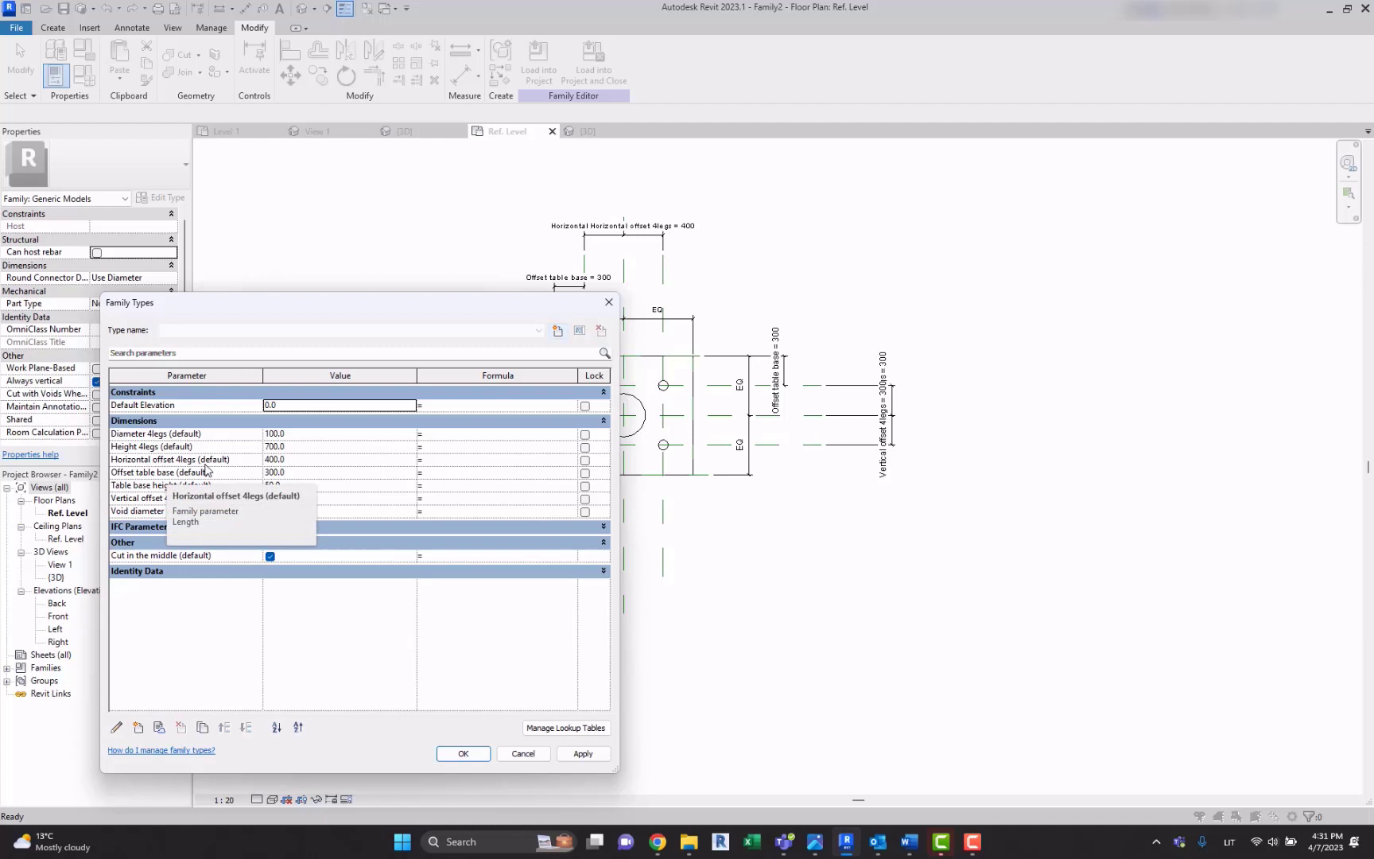
left_click(322, 461)
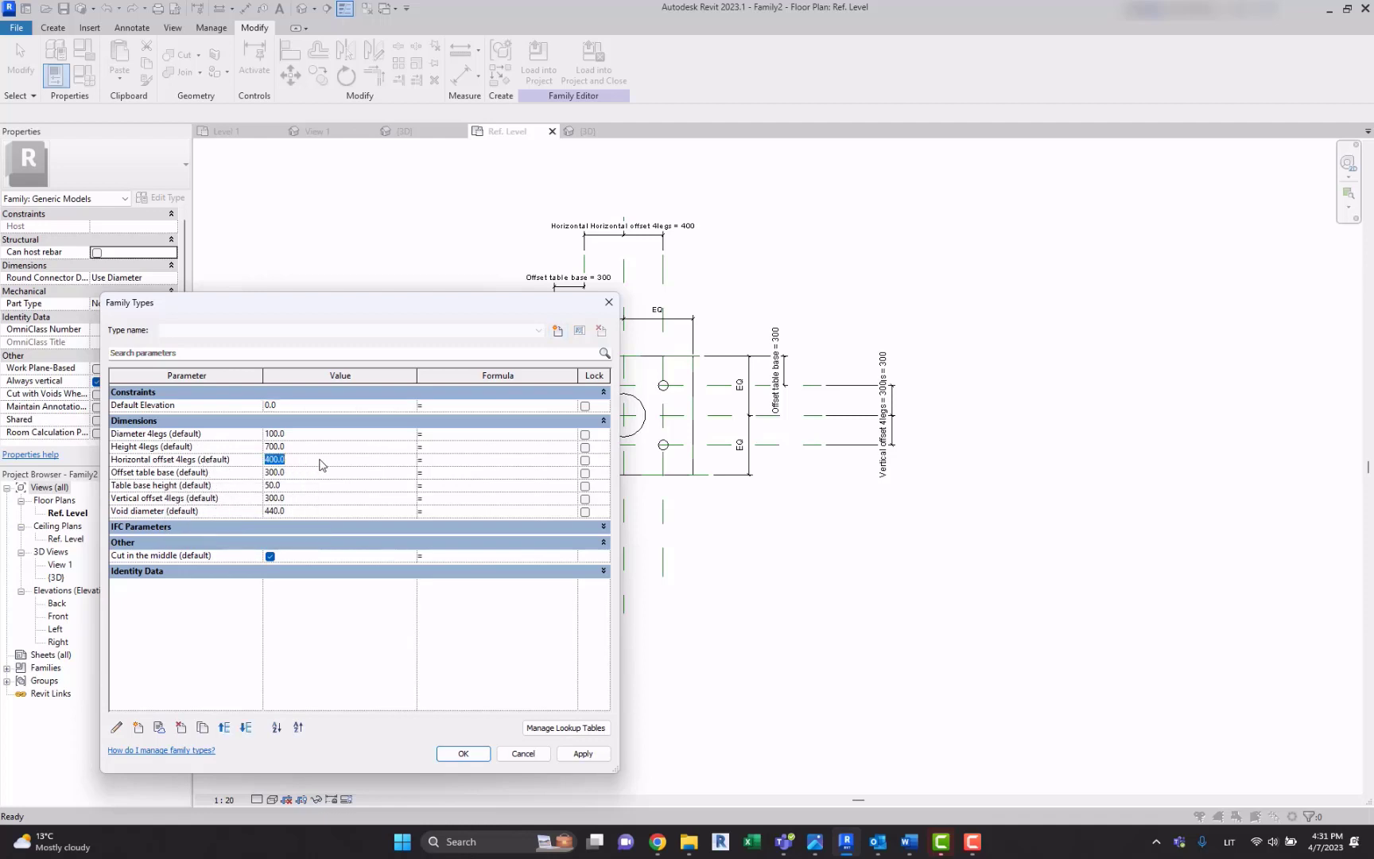
left_click(463, 753)
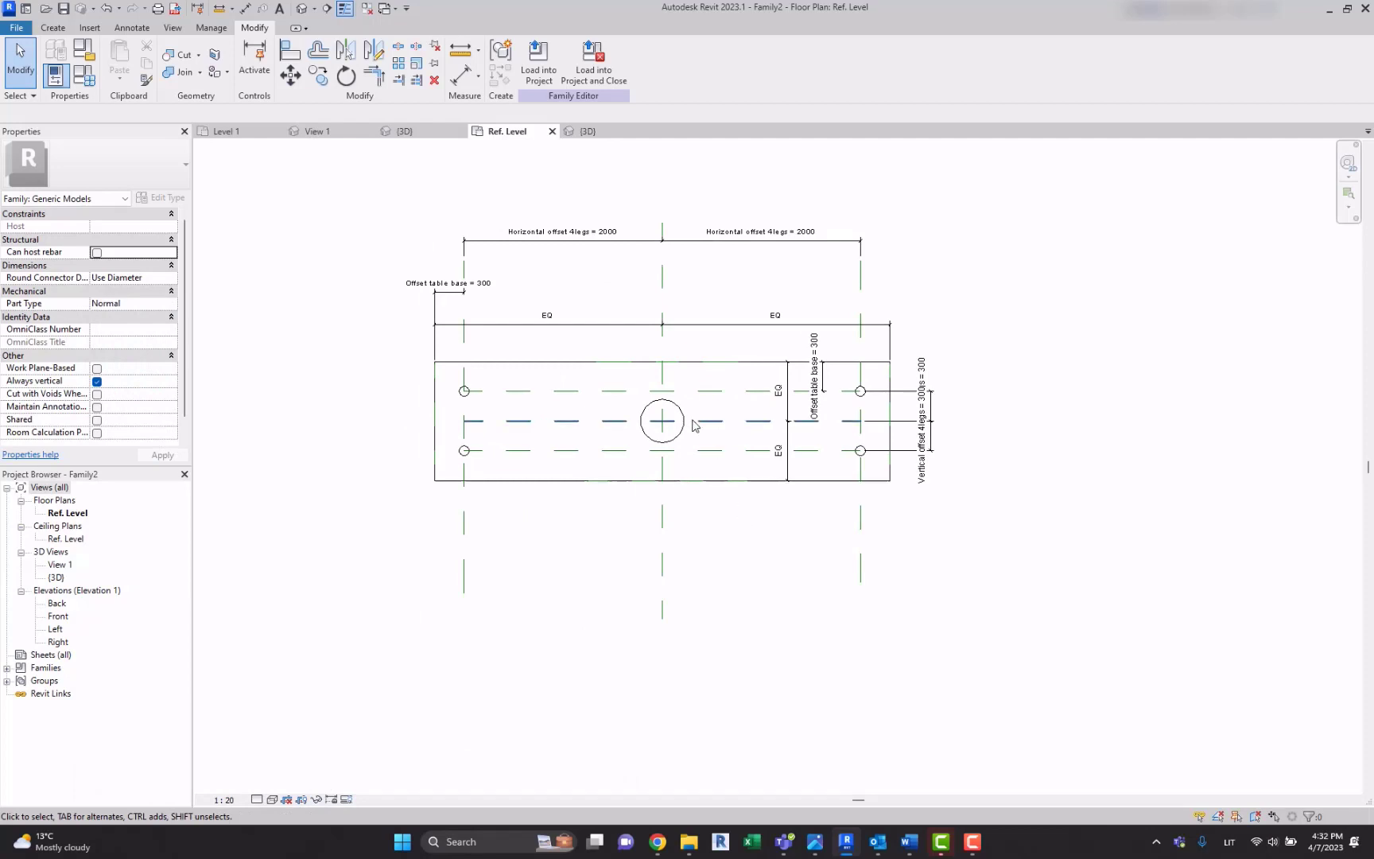
scroll(669, 389, "up", 2)
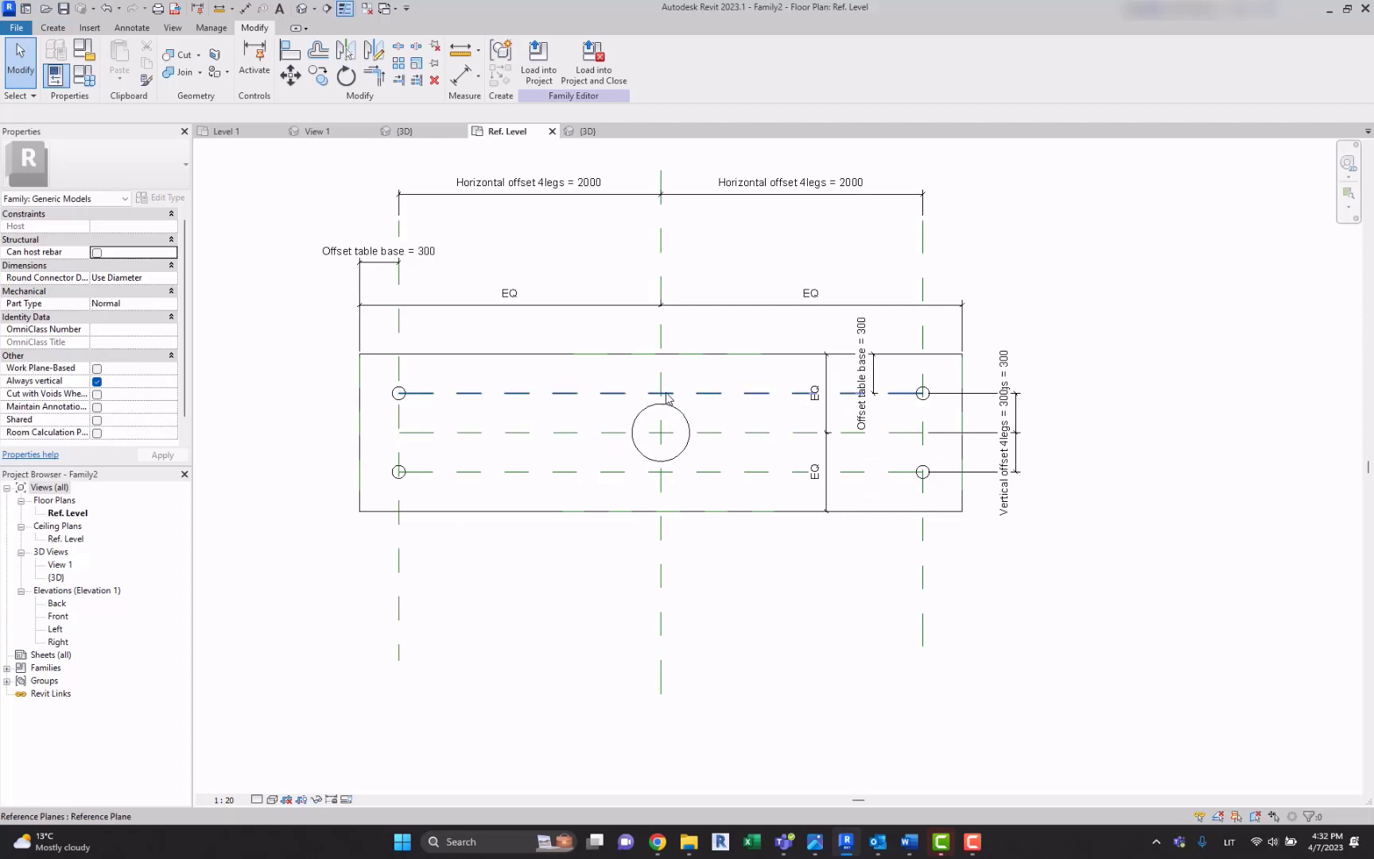
scroll(667, 395, "up", 2)
Step: Start a new solid extrusion on the Ref. Level work plane
left_click(48, 26)
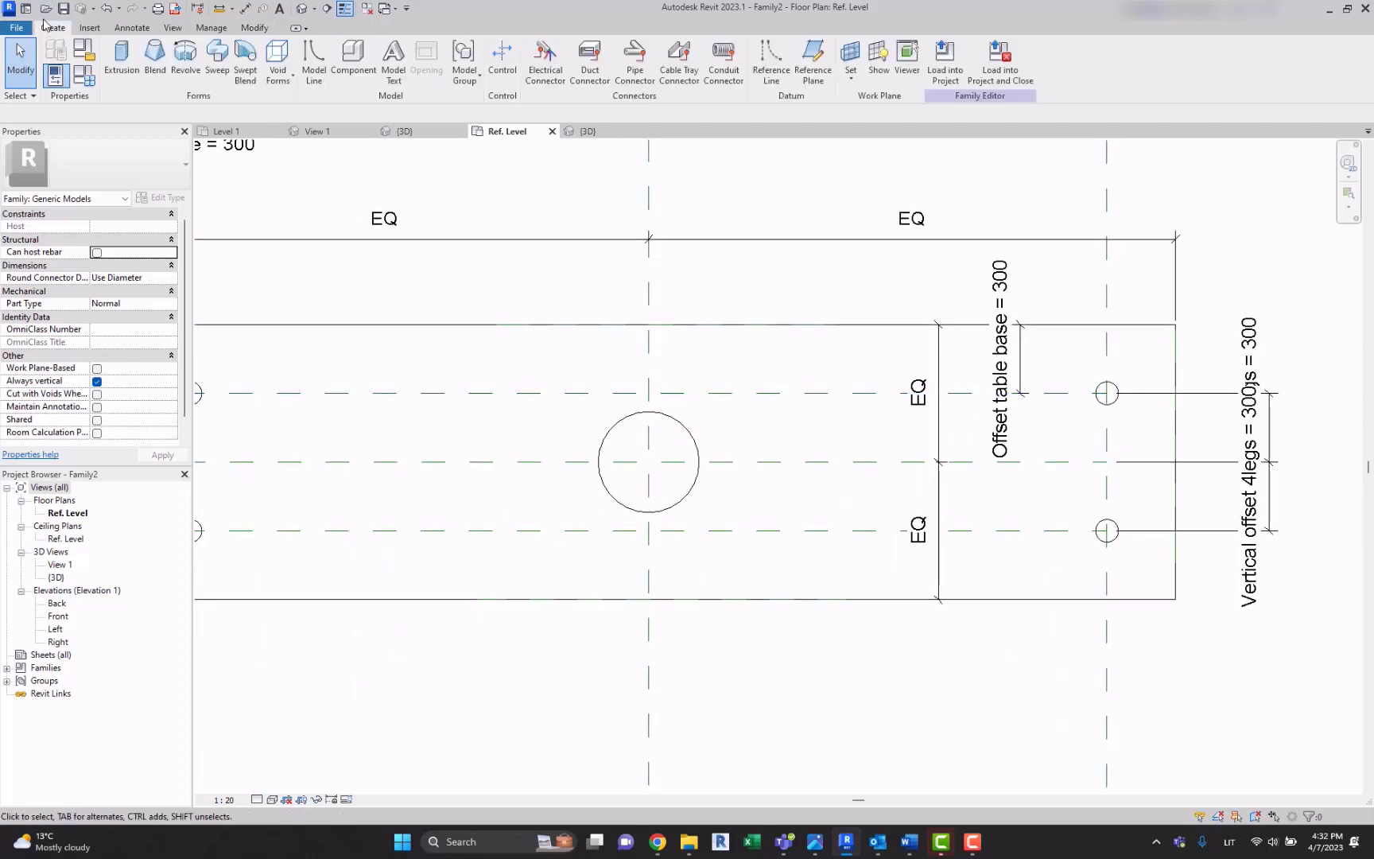
left_click(121, 57)
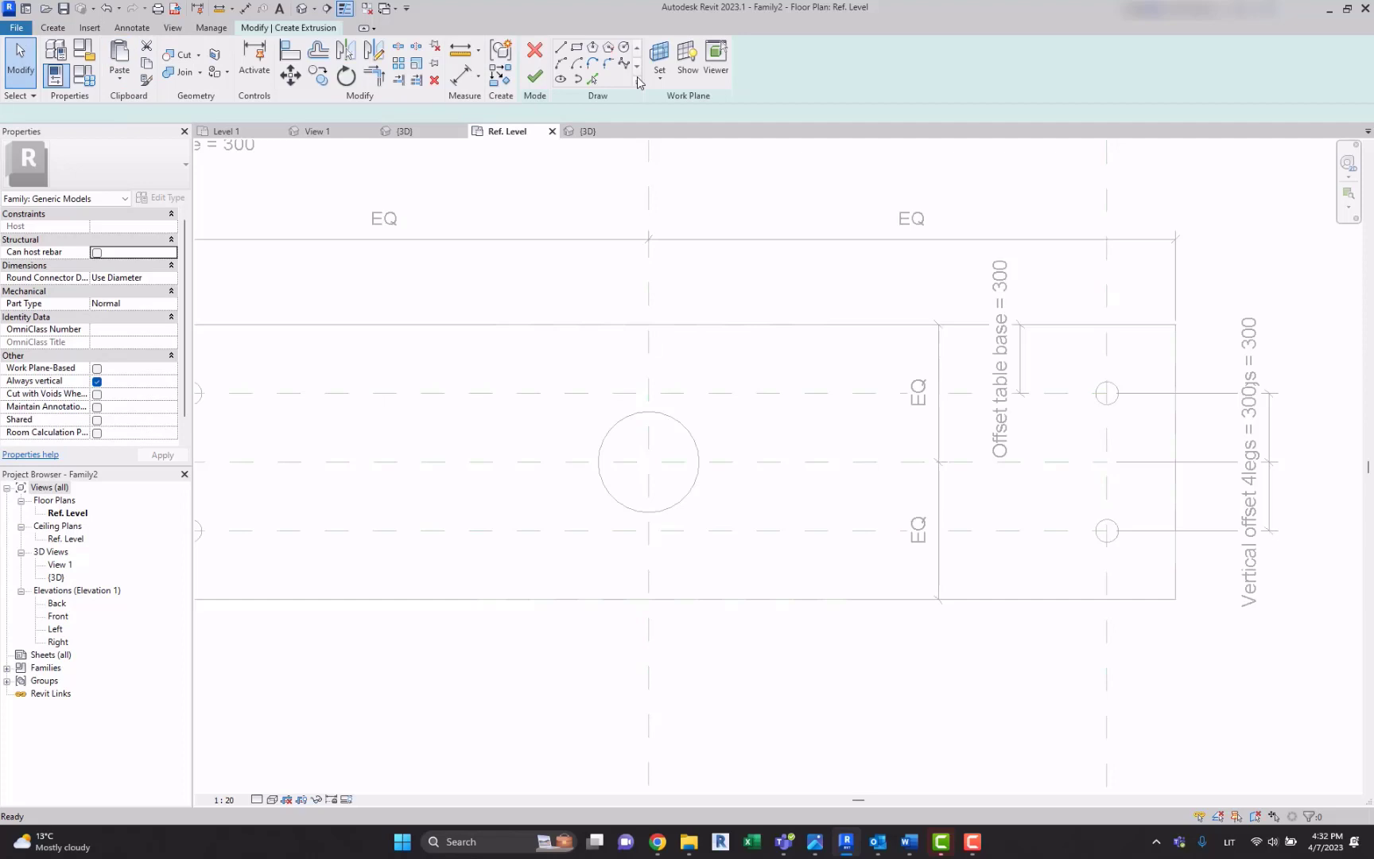
left_click(659, 57)
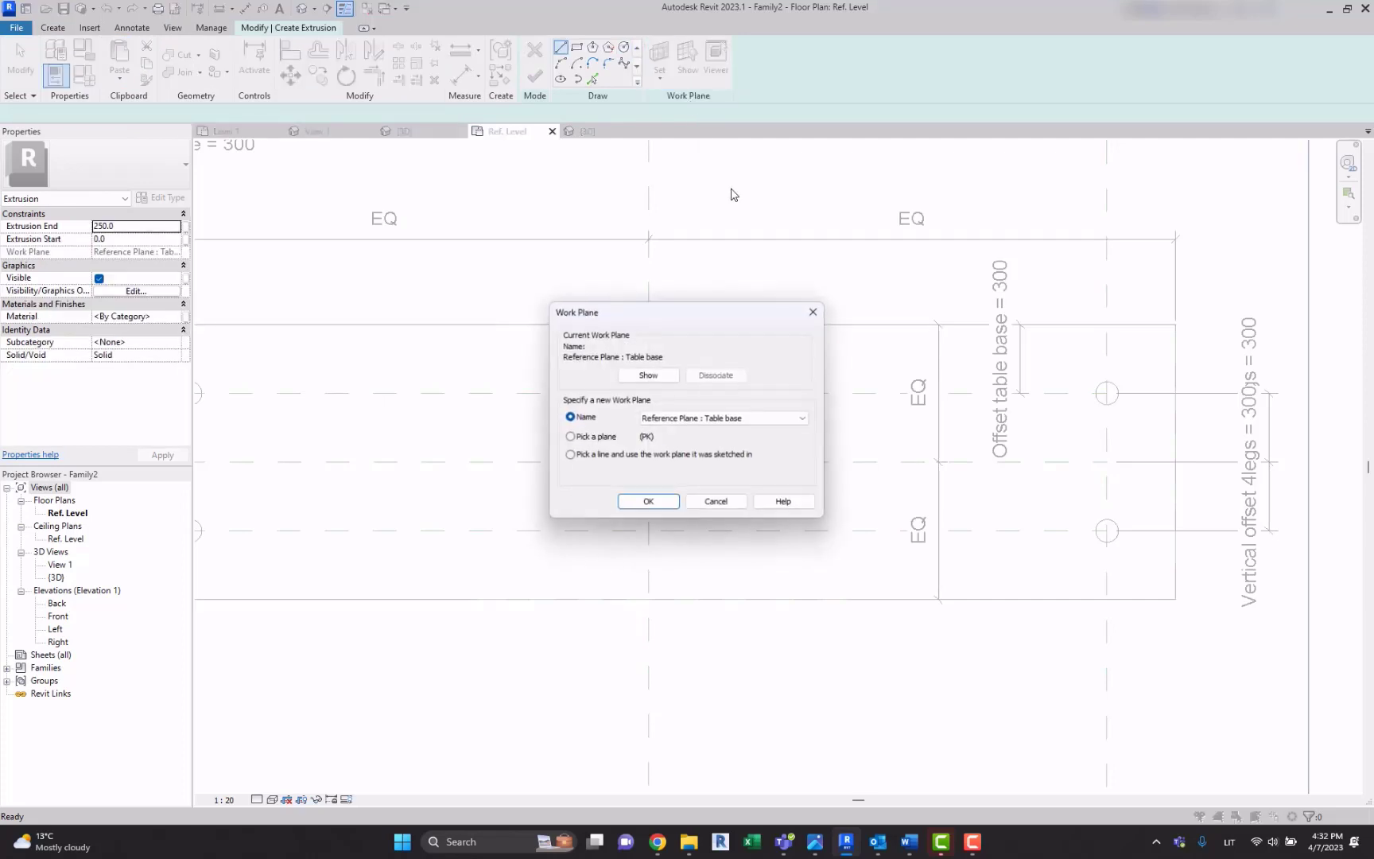
left_click(714, 419)
left_click(718, 437)
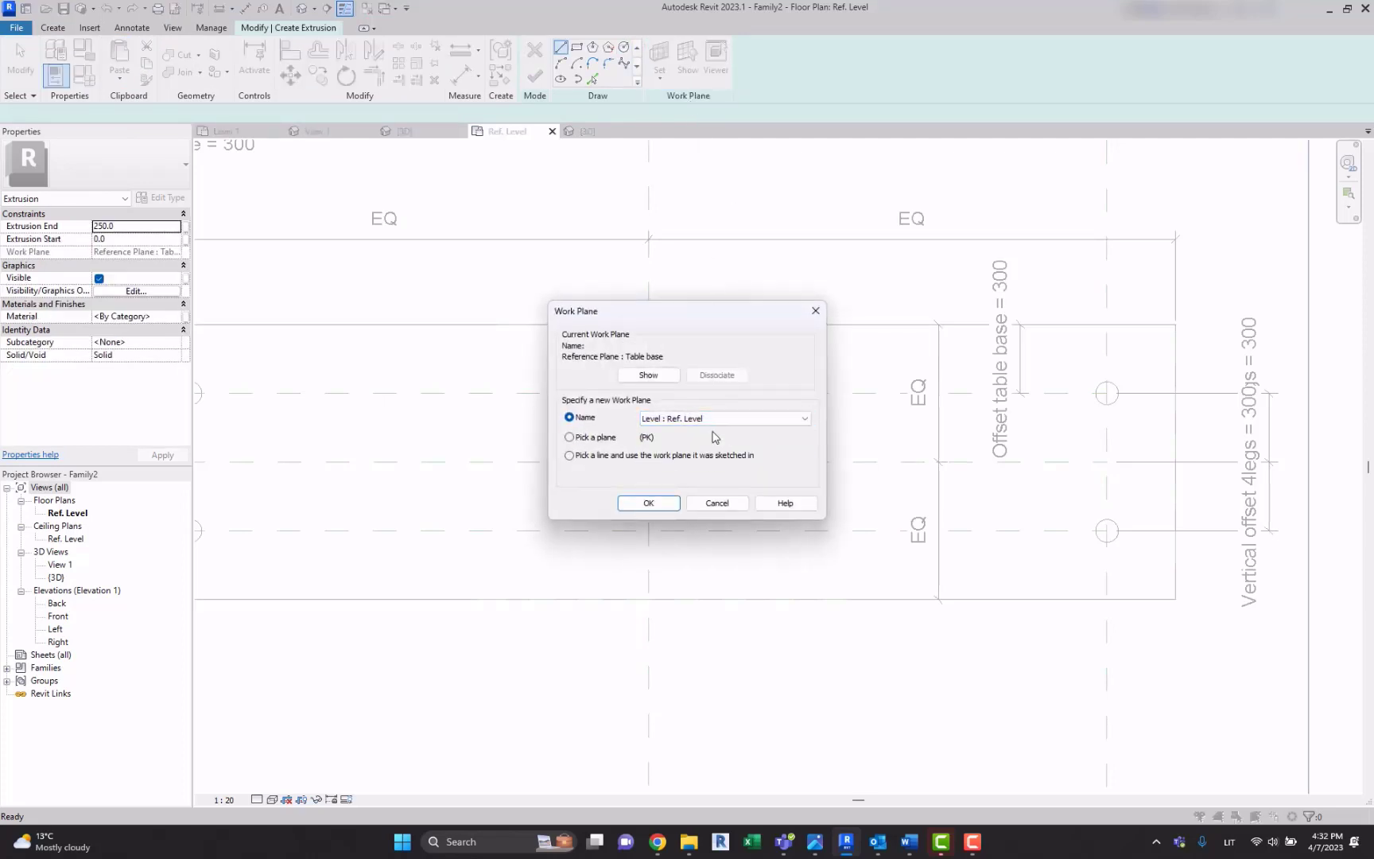
left_click(649, 501)
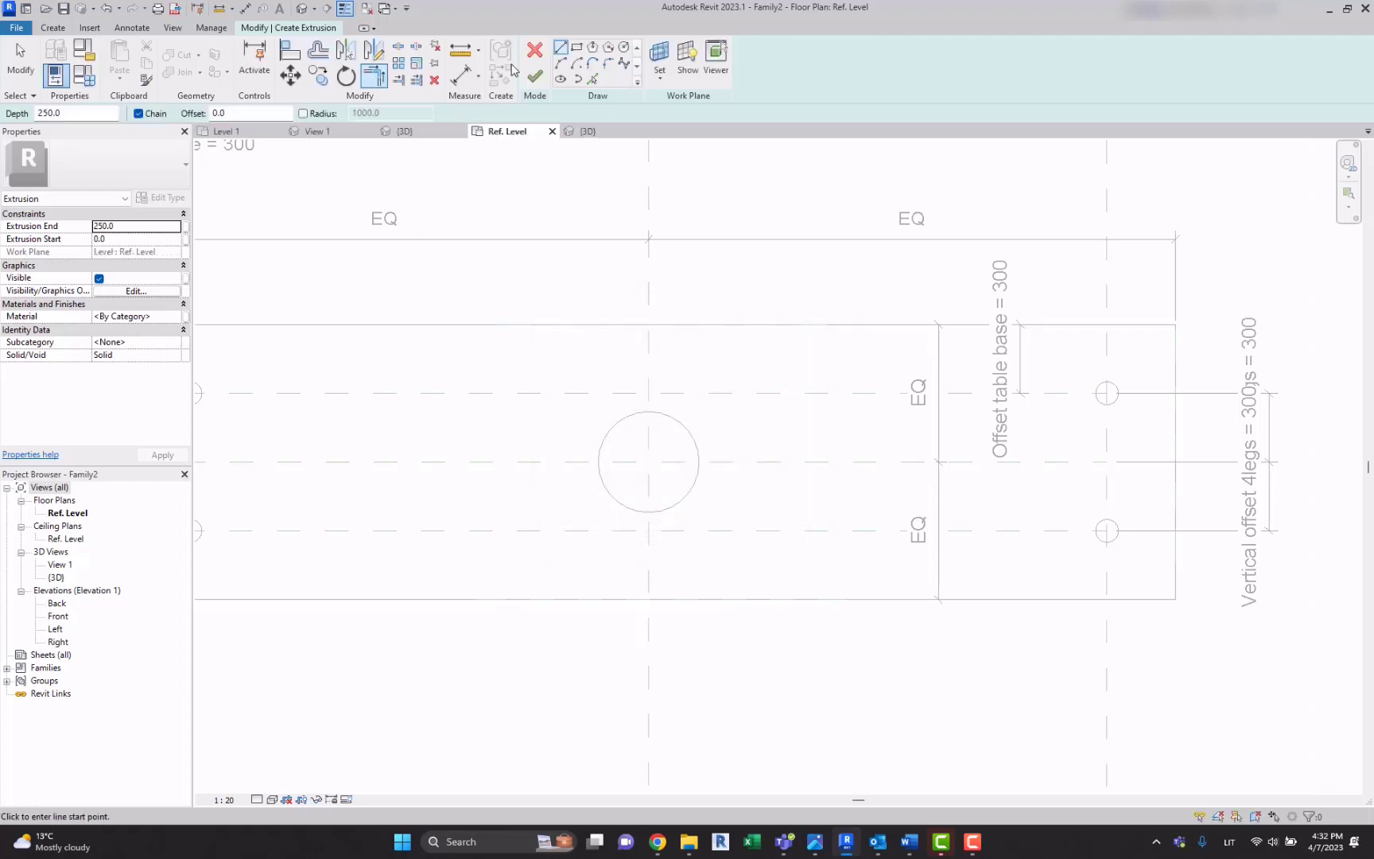
Step: Sketch two small leg circles on the centre line at the upper and lower leg planes
left_click(651, 393)
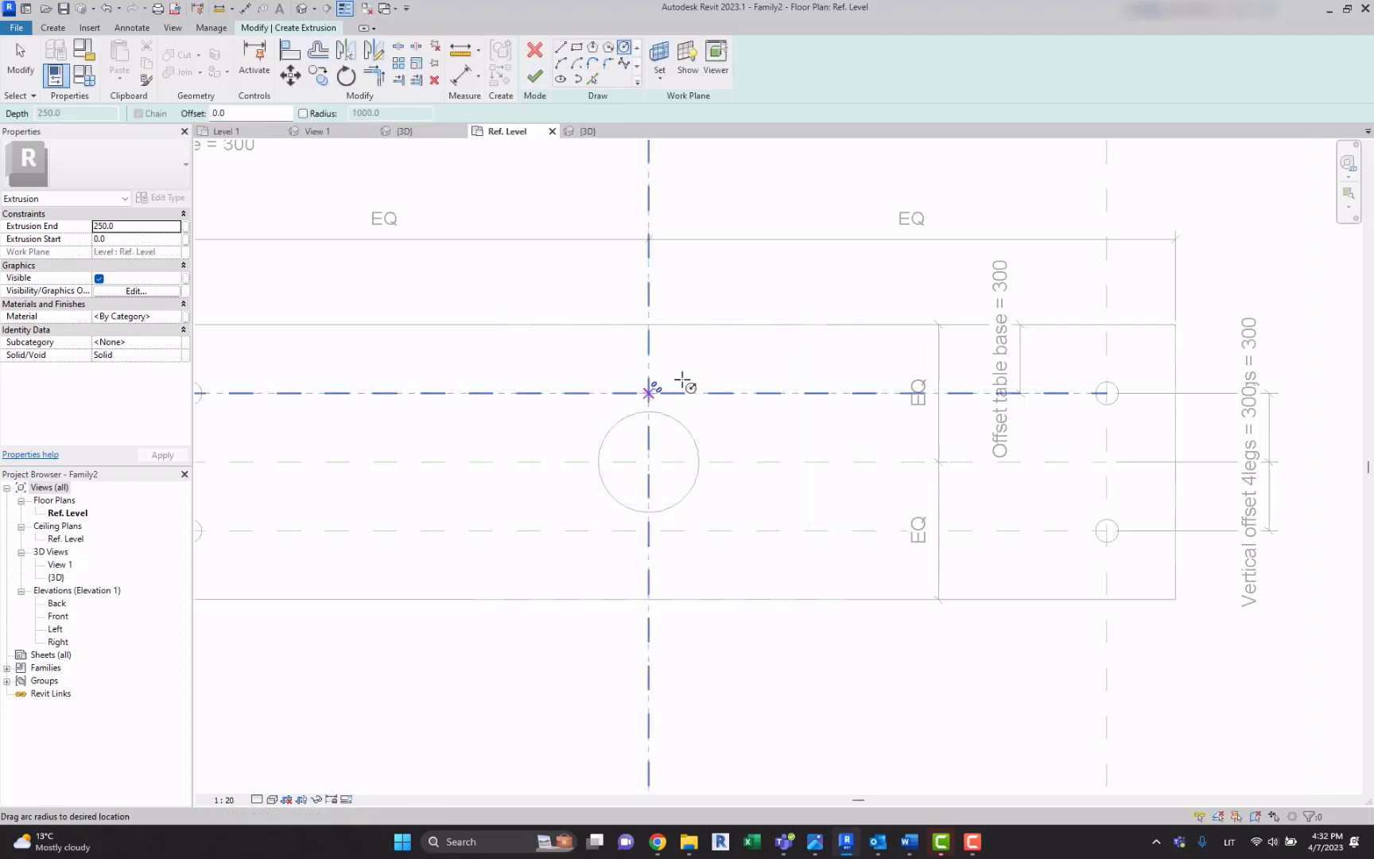
left_click(681, 389)
left_click(649, 531)
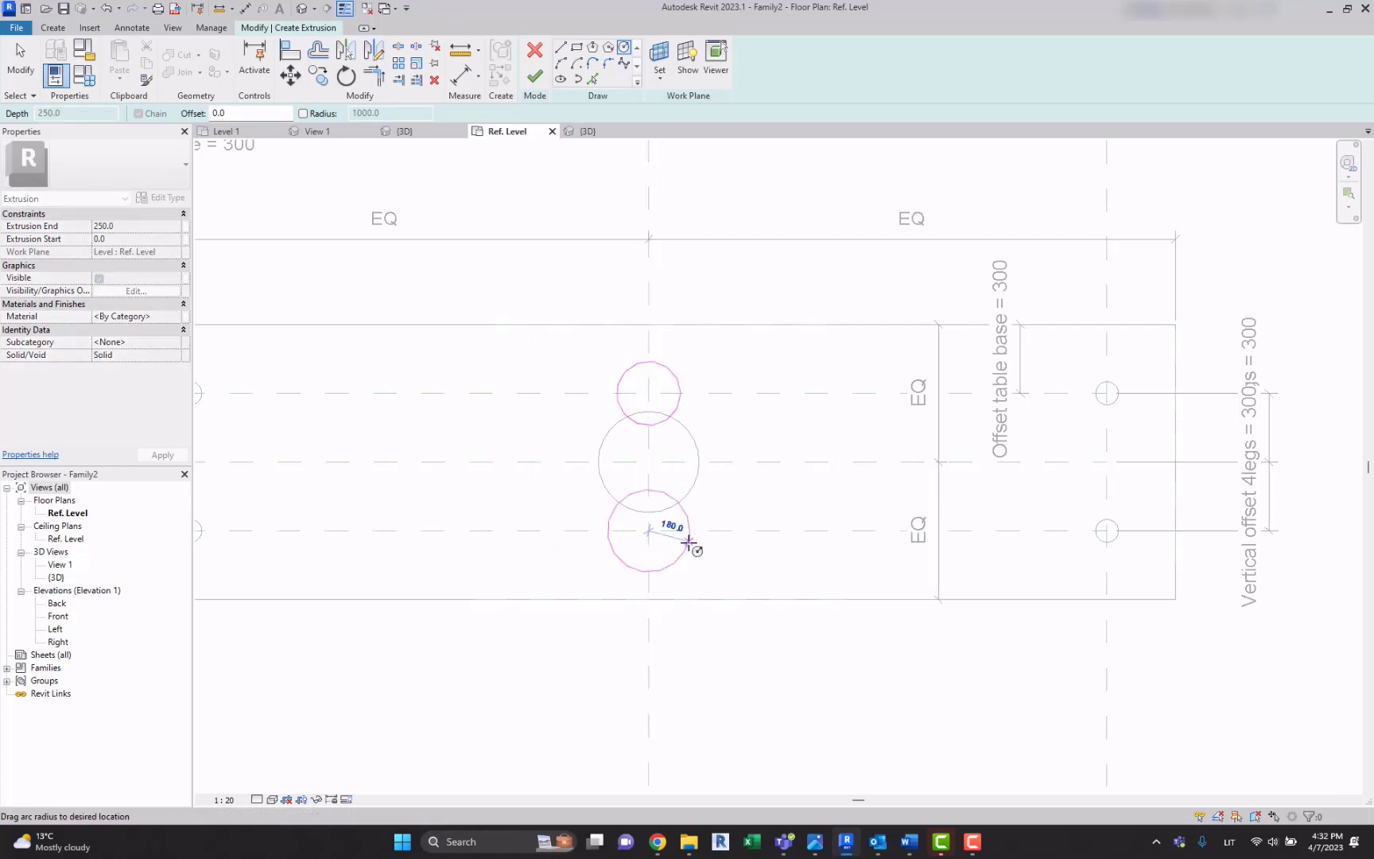
left_click(672, 545)
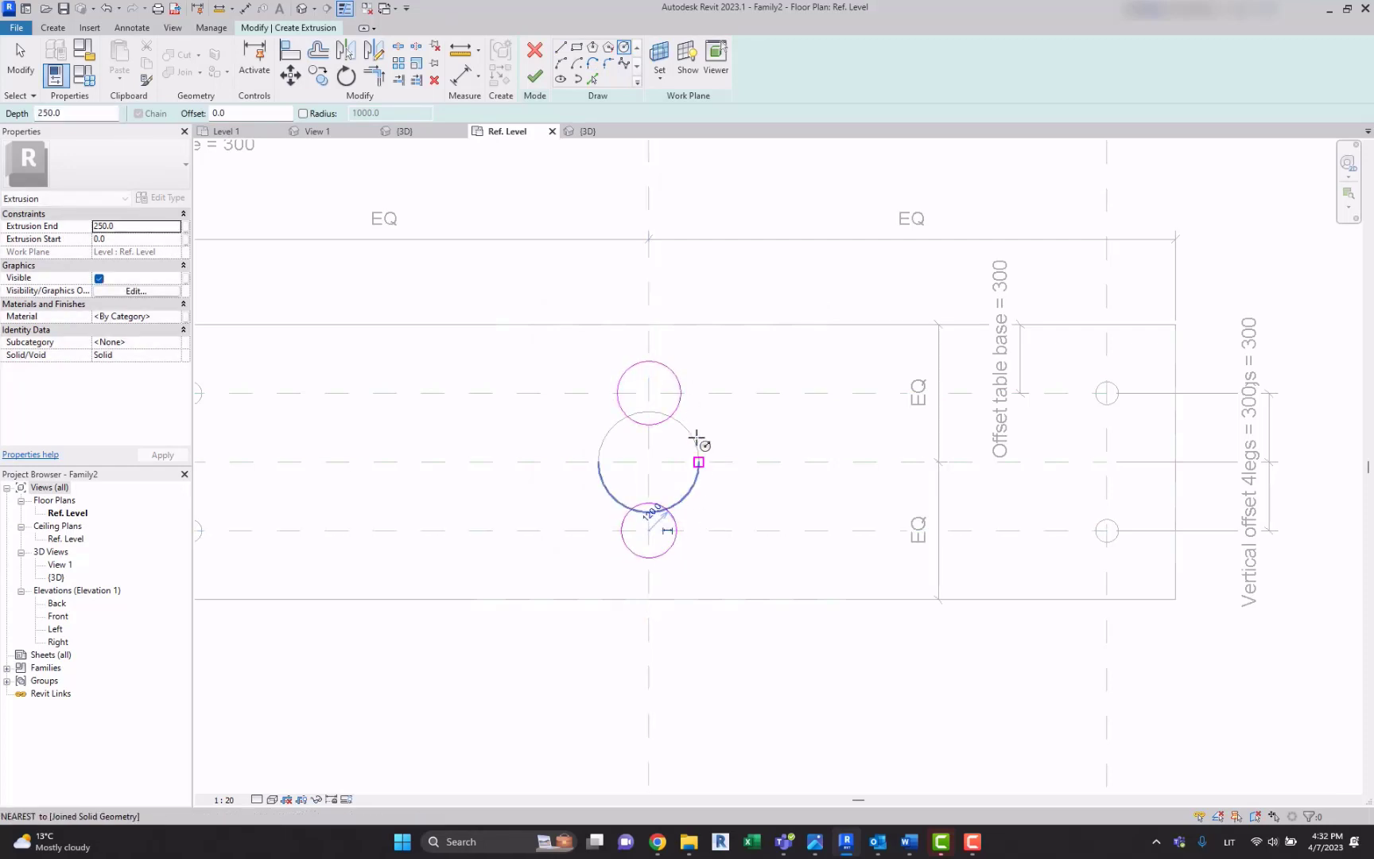
key("Escape")
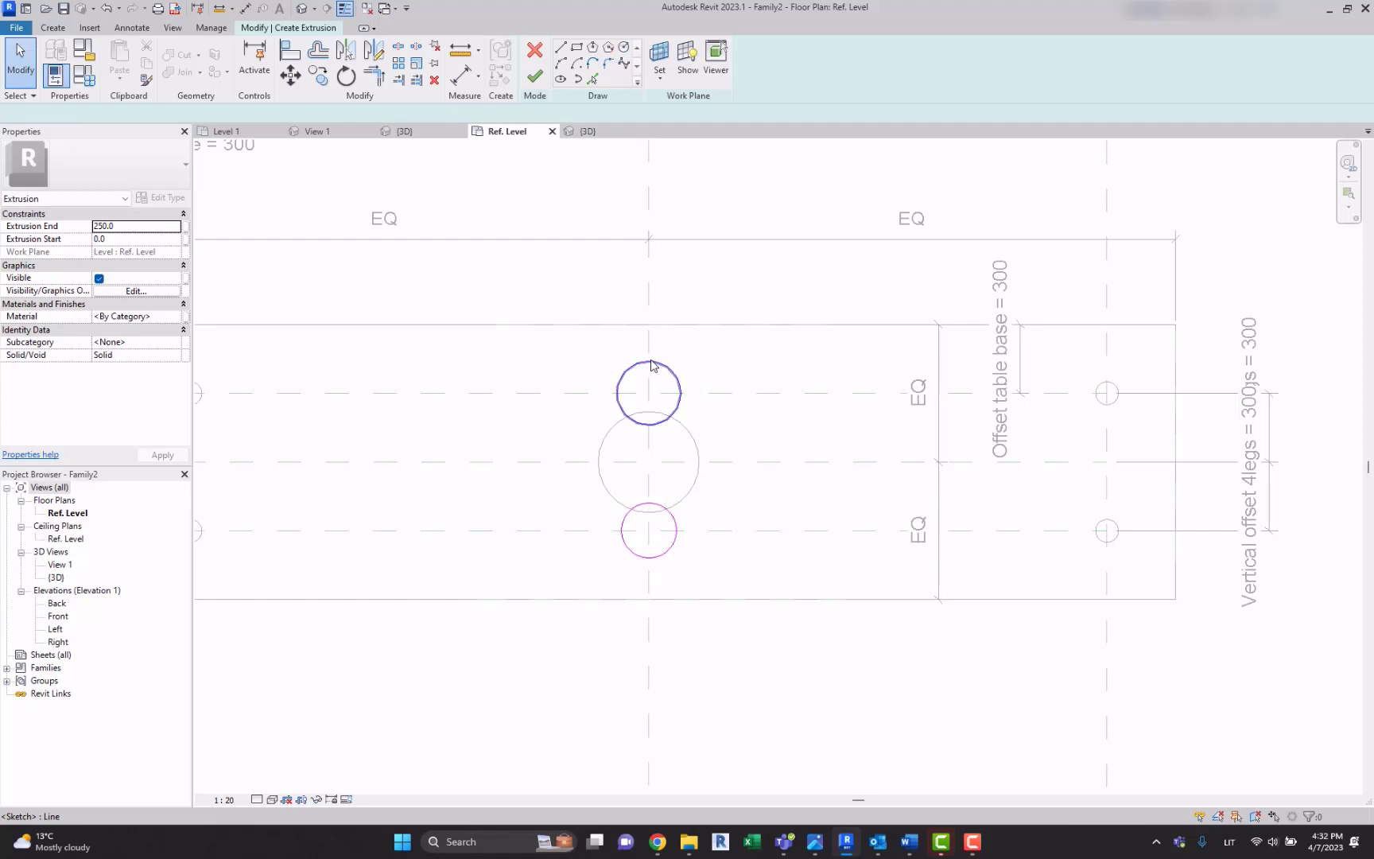
left_click(626, 372)
left_click(644, 505)
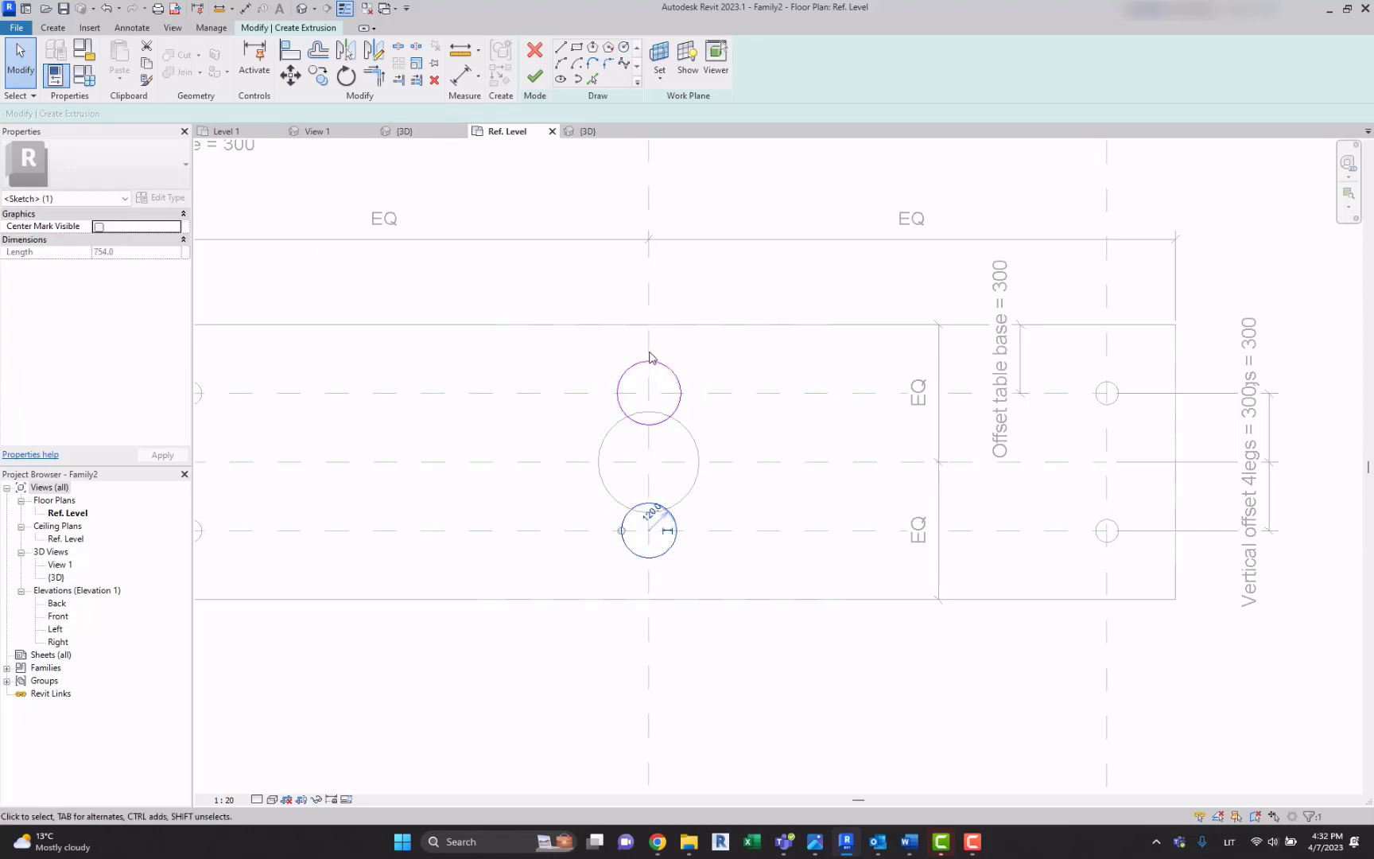
left_click(640, 367)
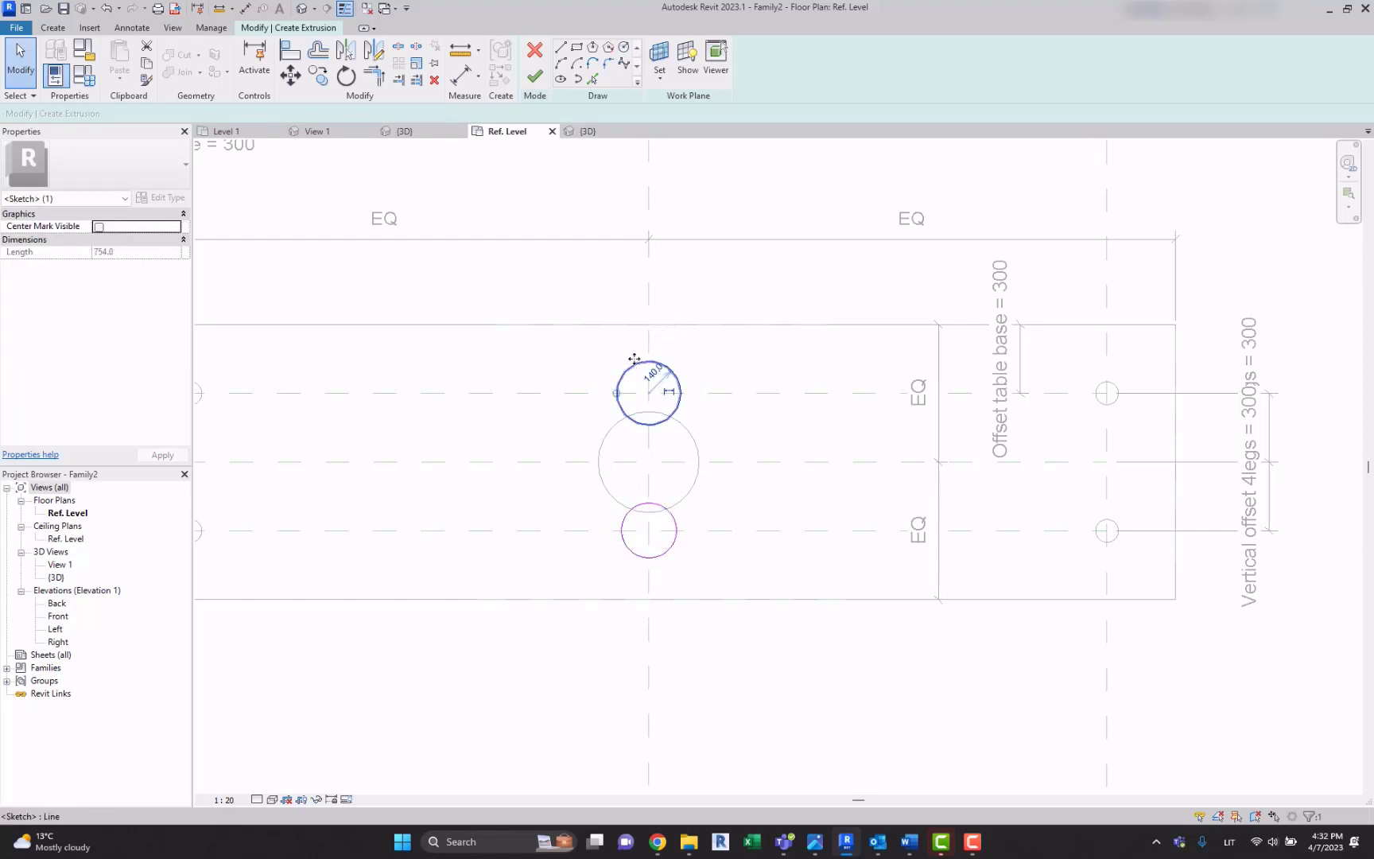
left_click(537, 215)
left_click(239, 10)
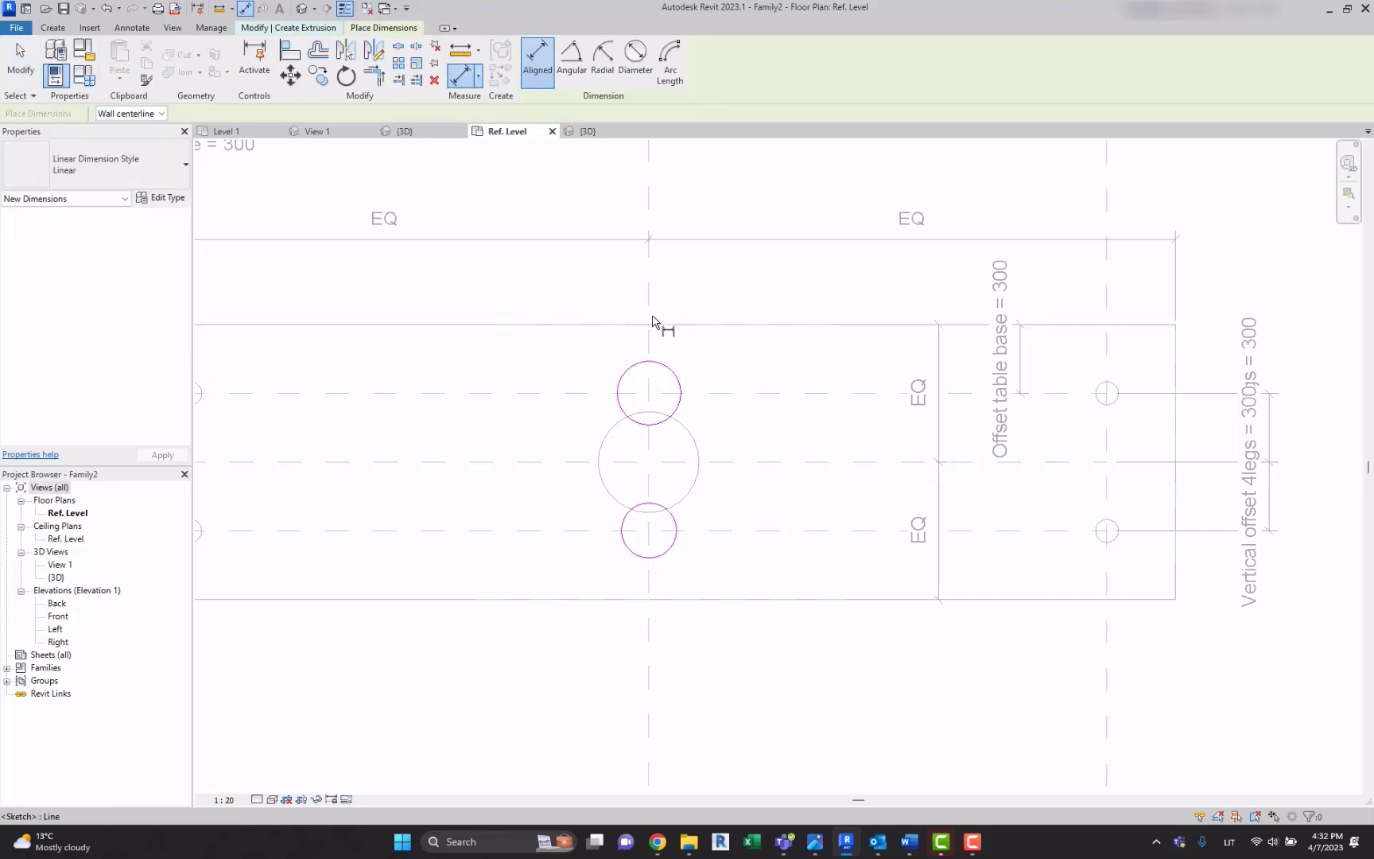
Step: Place diameter dimensions on the upper and lower middle-leg circles
key("d")
key("i")
left_click(643, 373)
left_click(583, 356)
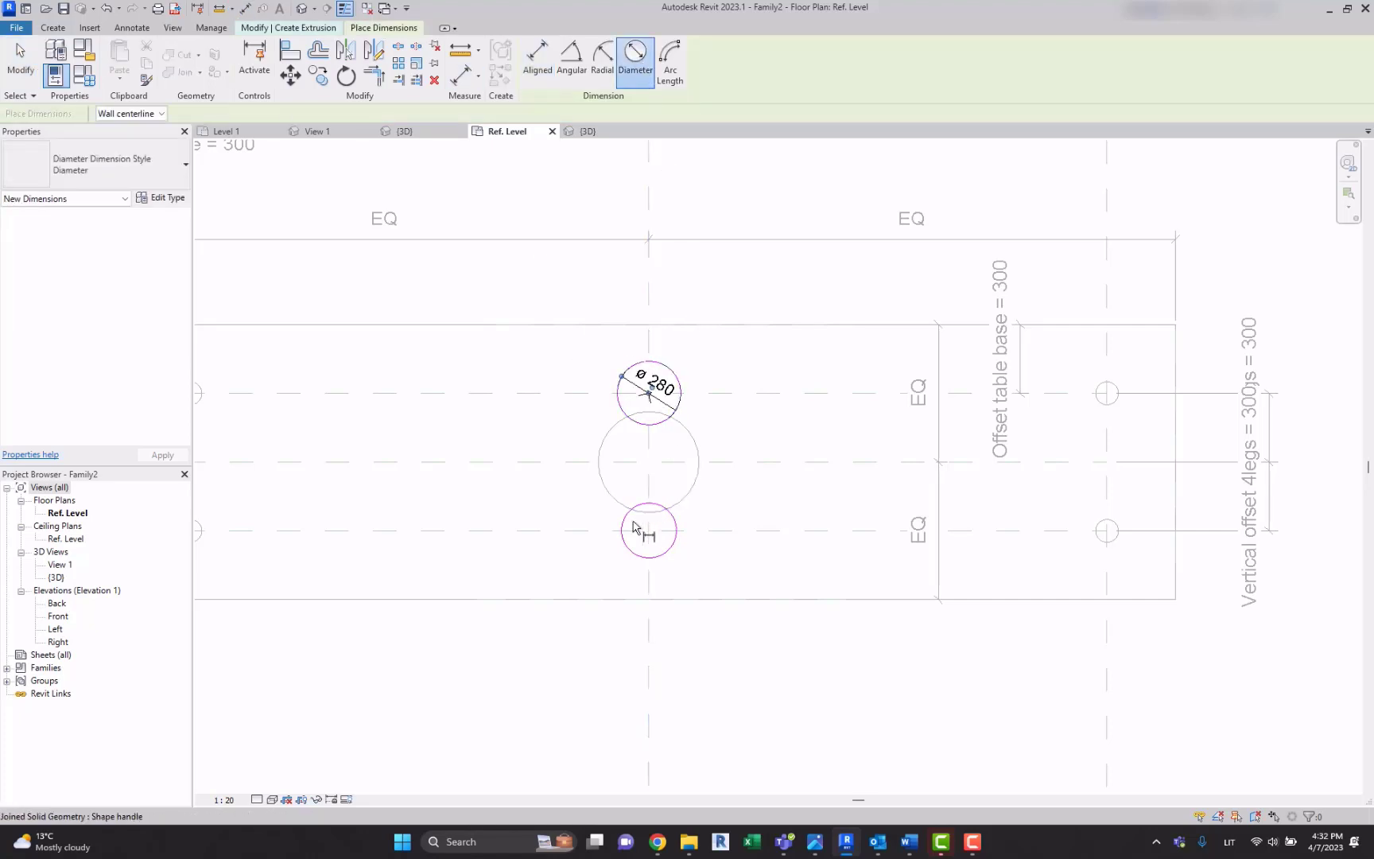
left_click(625, 543)
left_click(617, 546)
key("Escape")
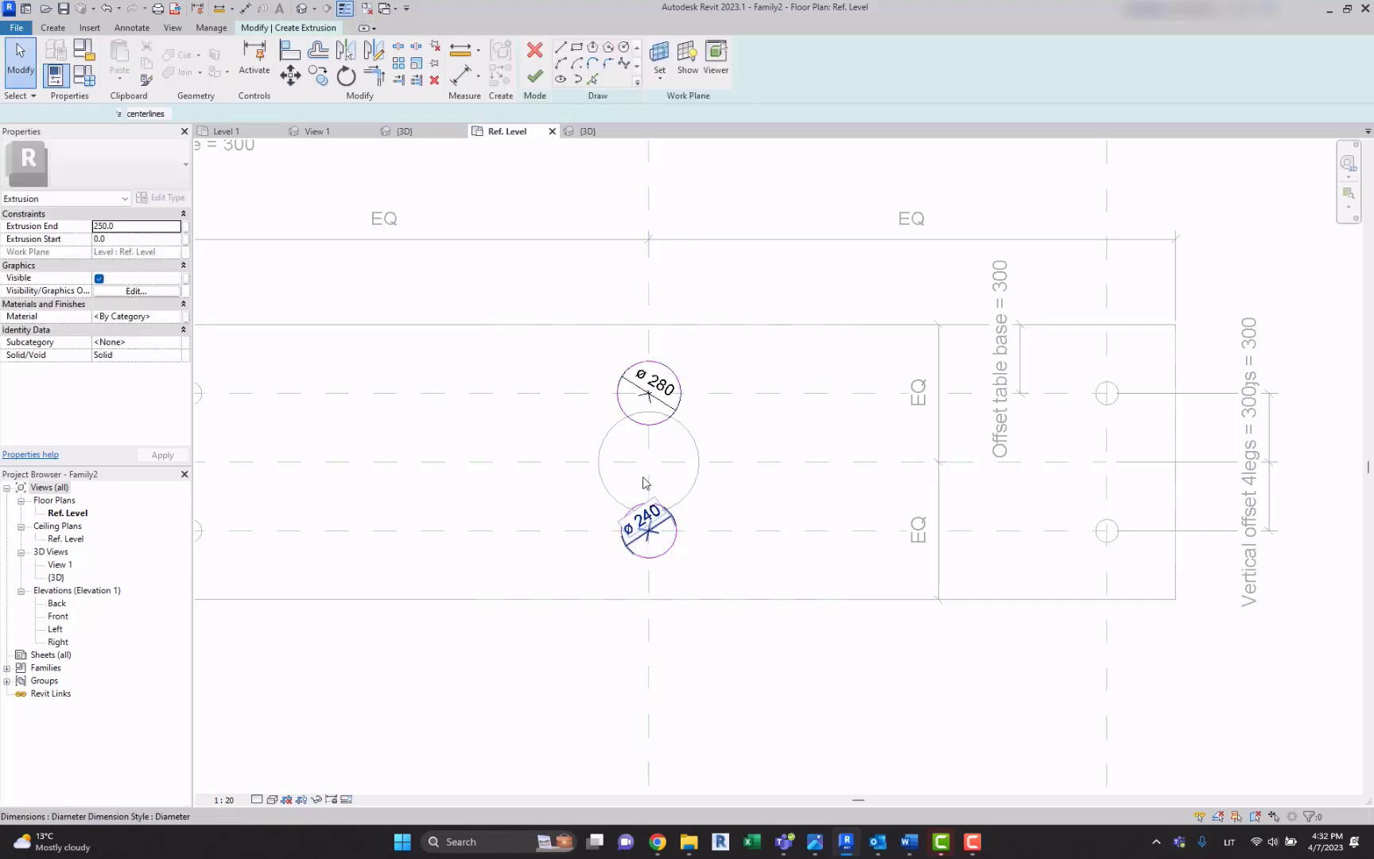
key("Escape")
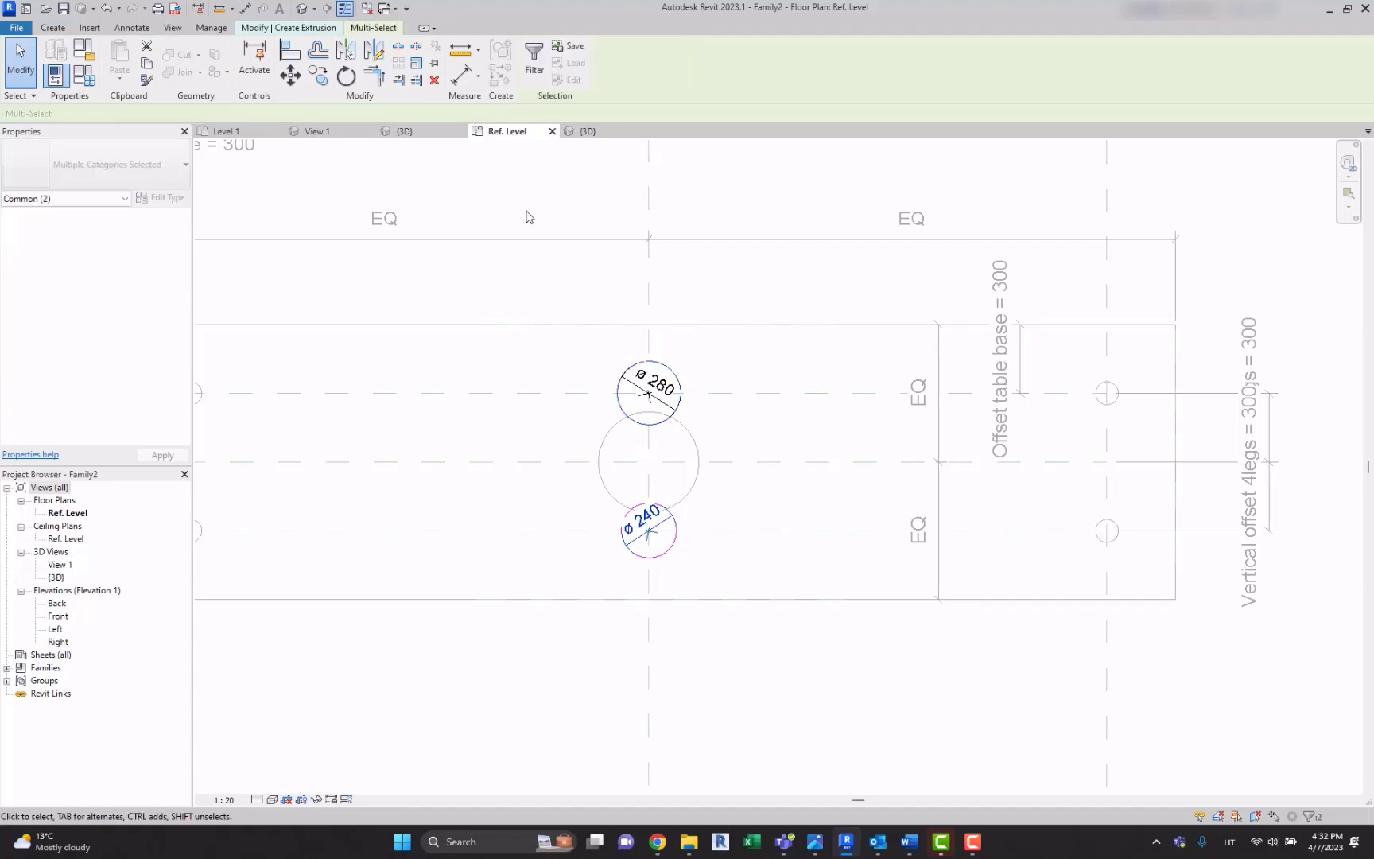
Step: Label both diameter dimensions with Diameter 4legs, sizing the circles to ø100
left_click(636, 390)
left_click(646, 531, "ctrl")
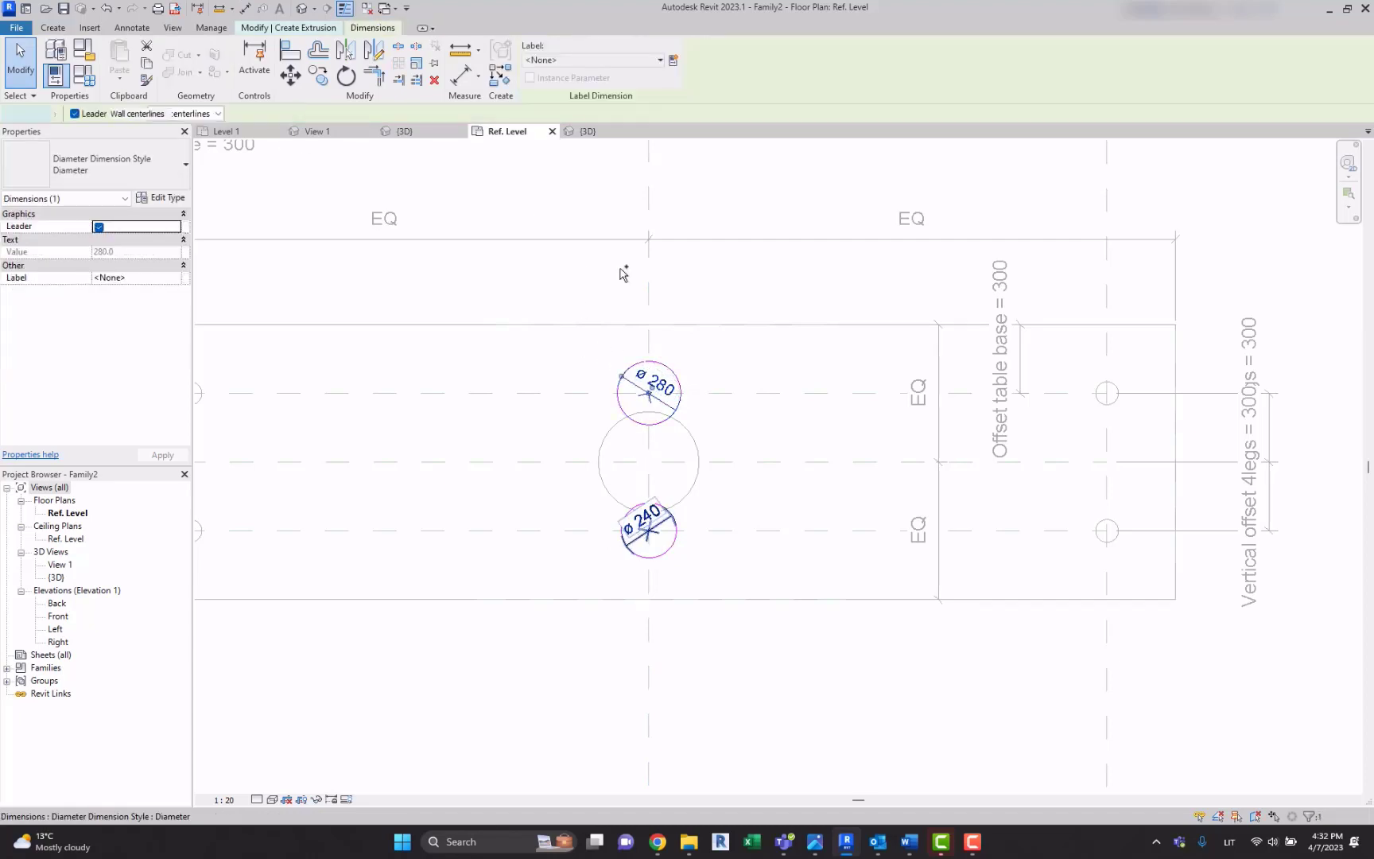
left_click(583, 61)
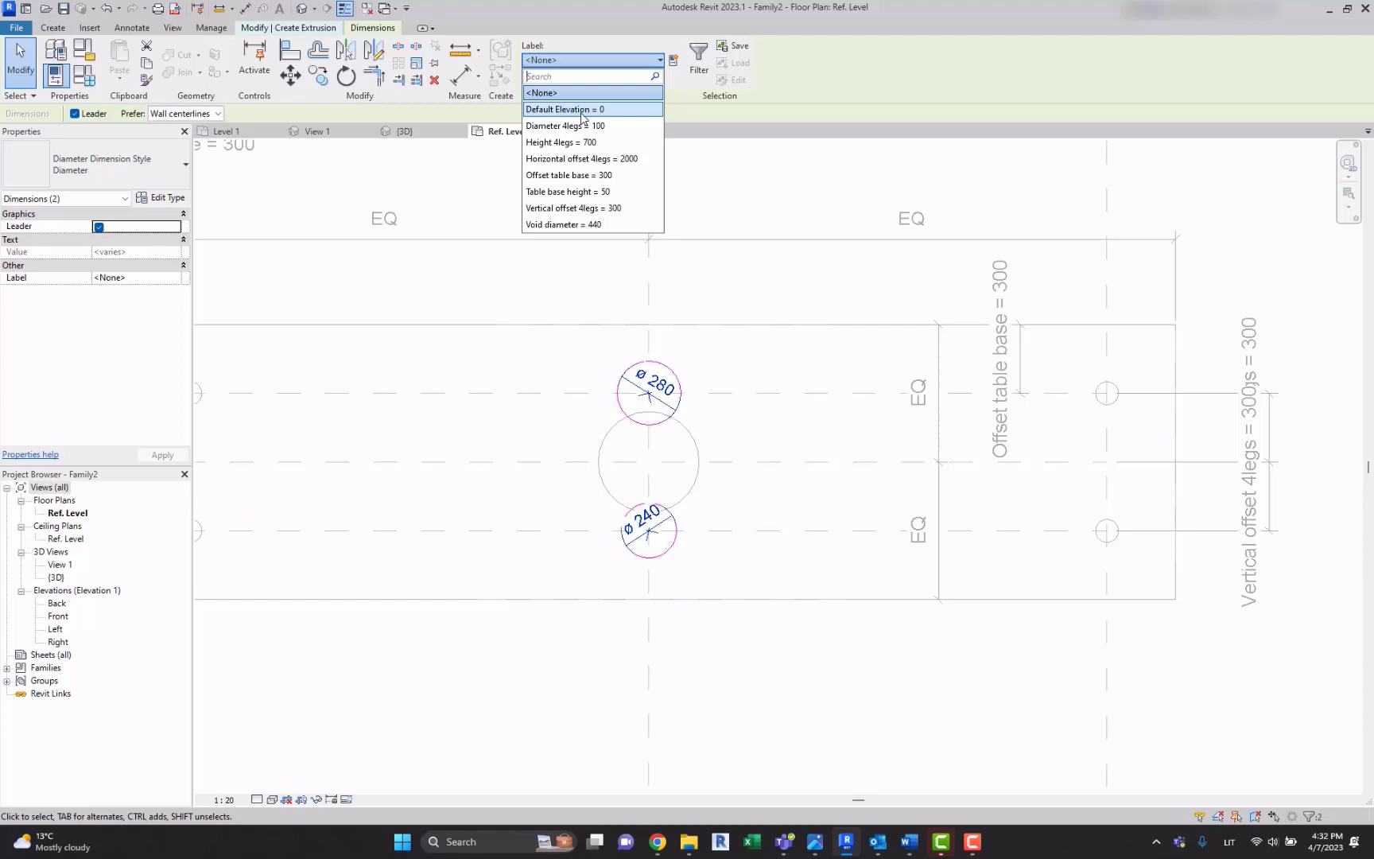
left_click(567, 125)
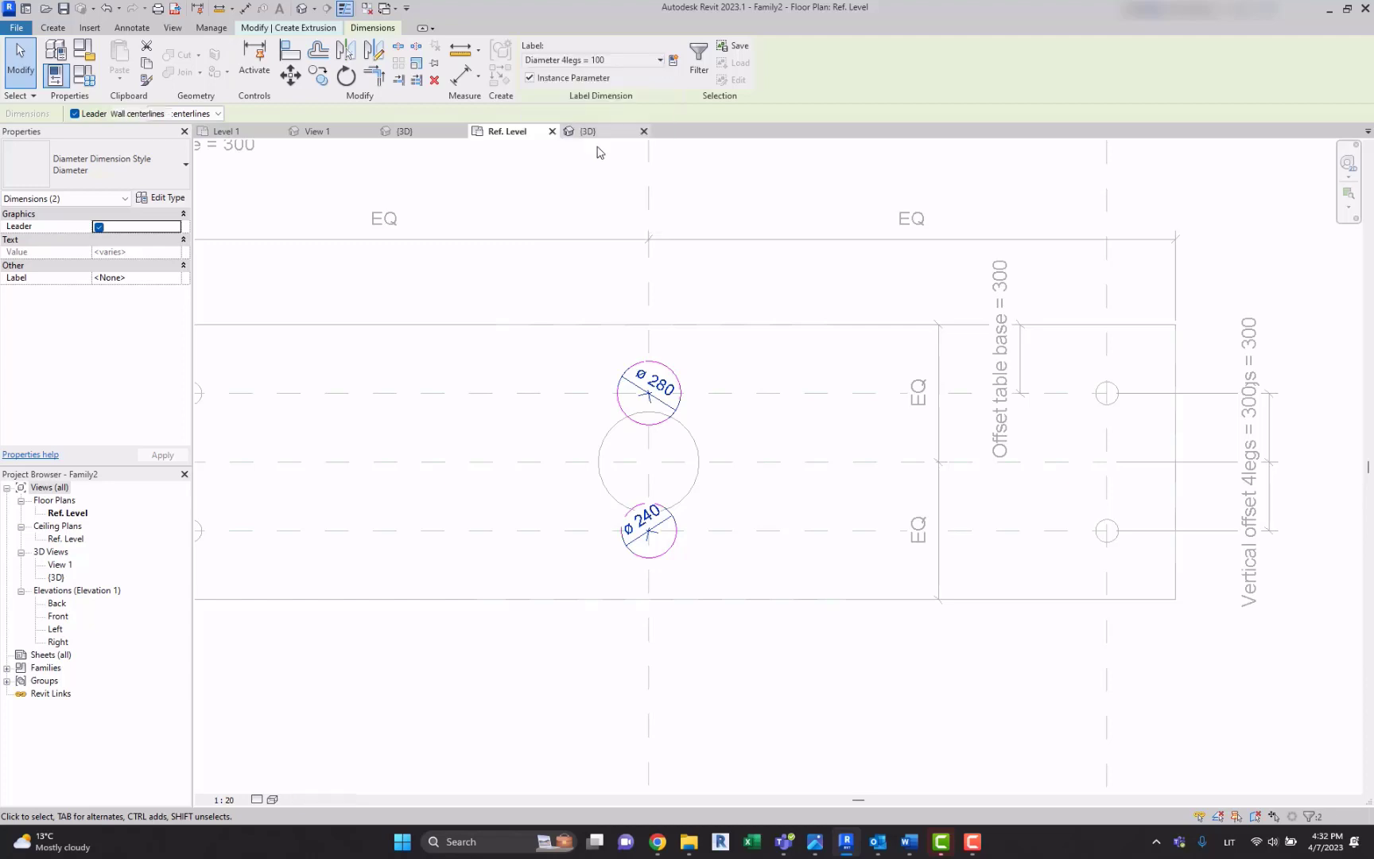
Step: Turn on Center Mark Visible for the lower and upper leg circles
left_click(733, 312)
scroll(637, 501, "up", 3)
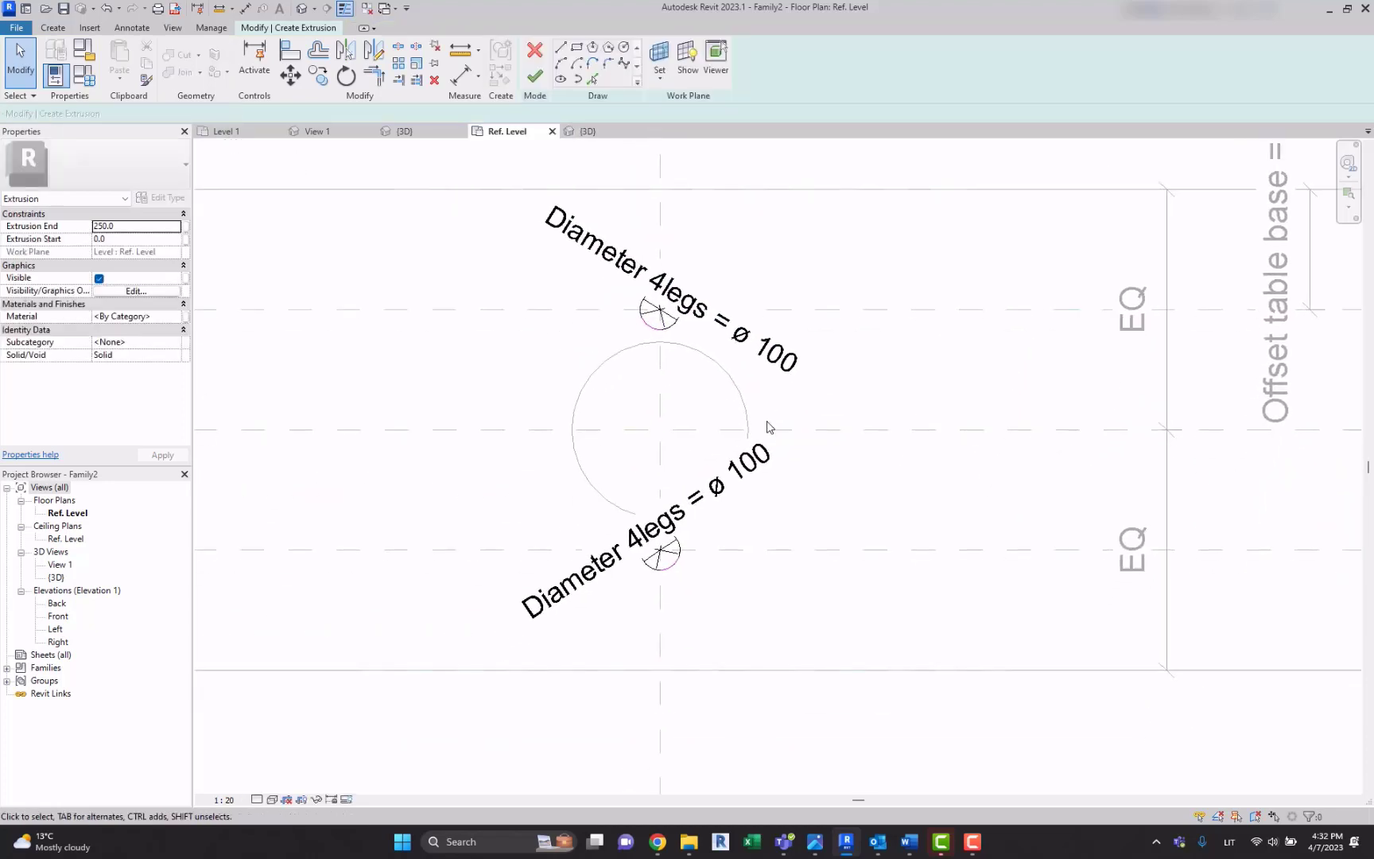
left_click(657, 541)
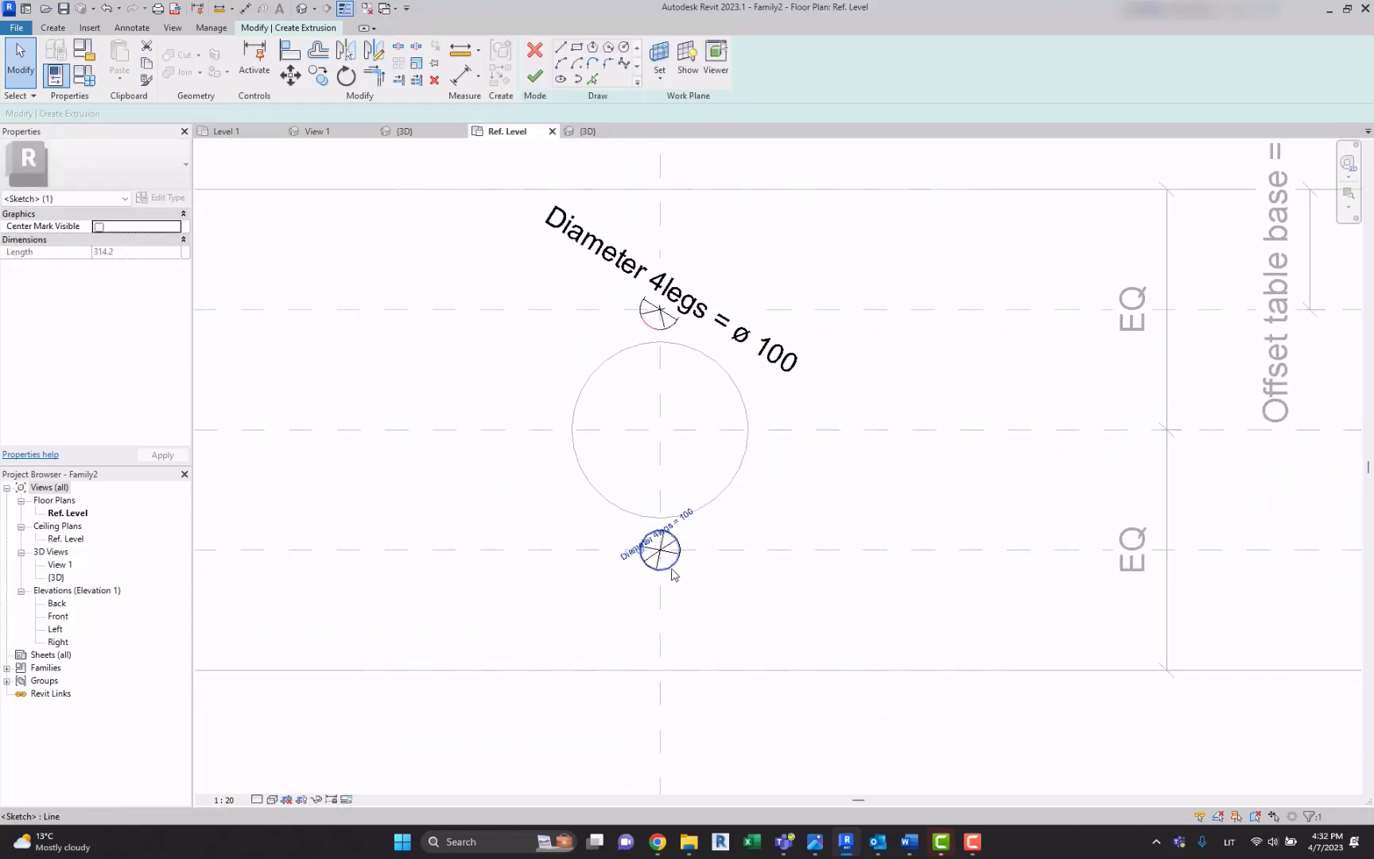
left_click(99, 227)
left_click(645, 366)
left_click(658, 291)
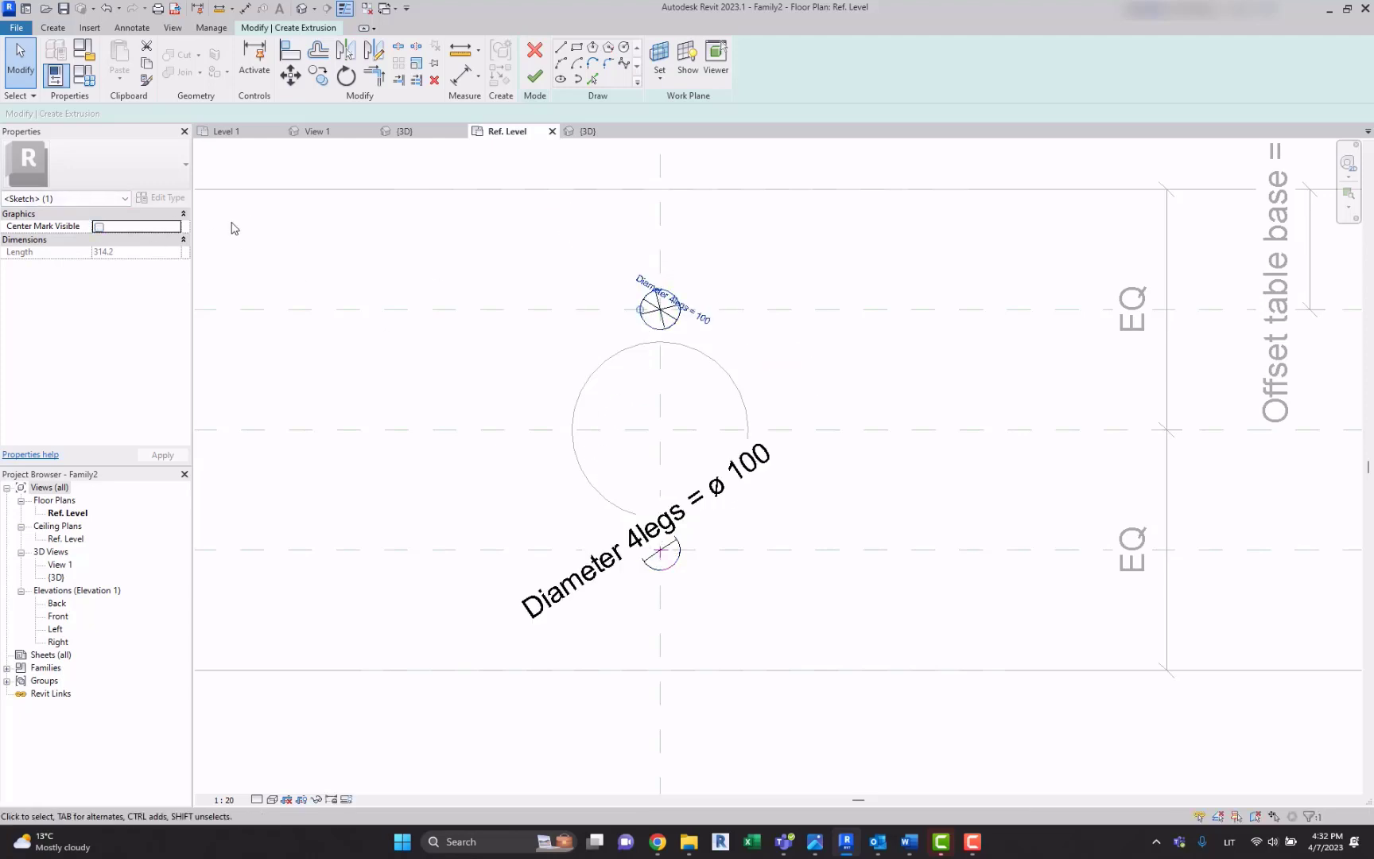
left_click(98, 227)
Step: Align the upper leg circle's centre to the vertical and upper horizontal reference planes
scroll(577, 307, "up", 2)
left_click(611, 340)
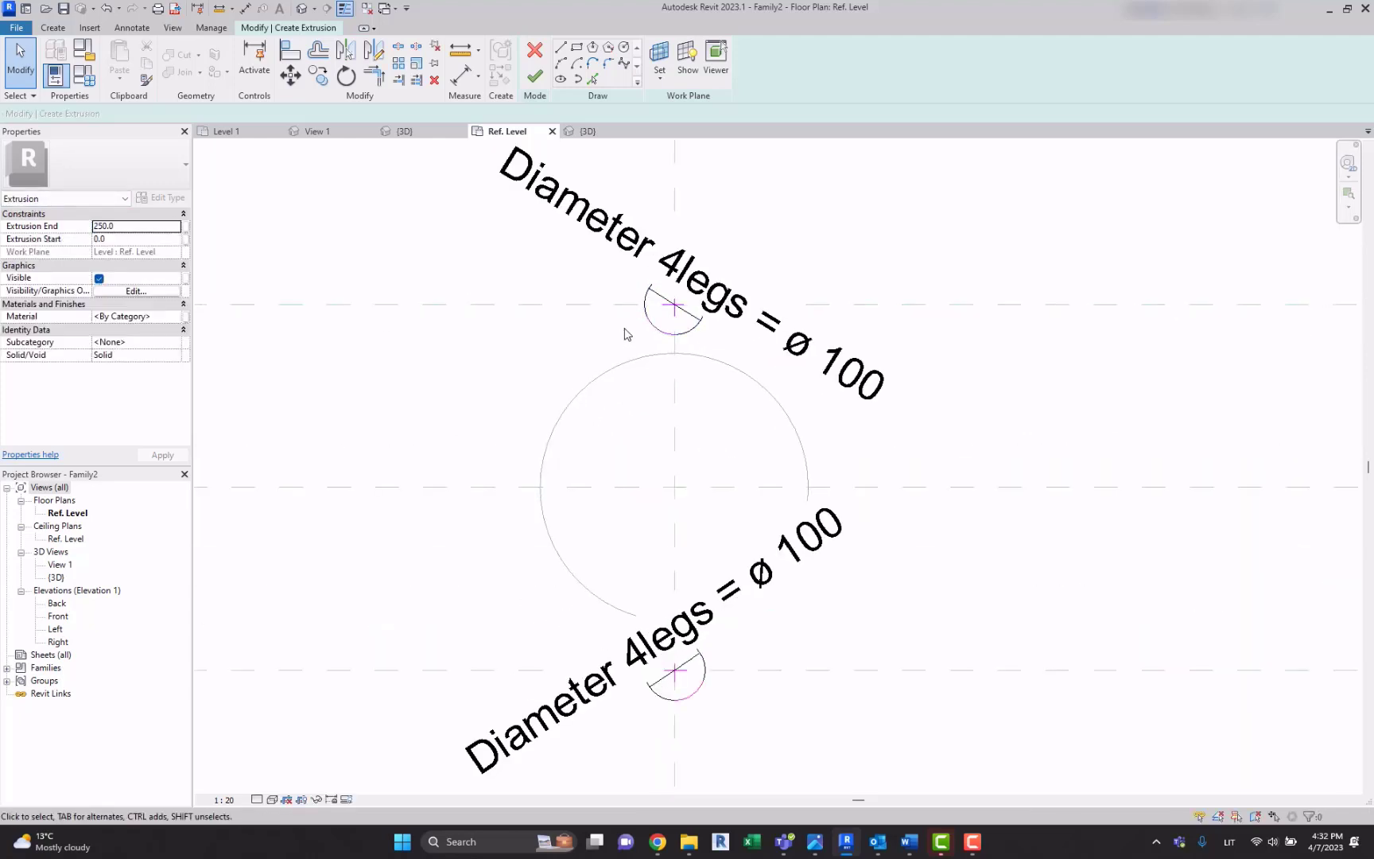
key("l")
left_click(674, 311)
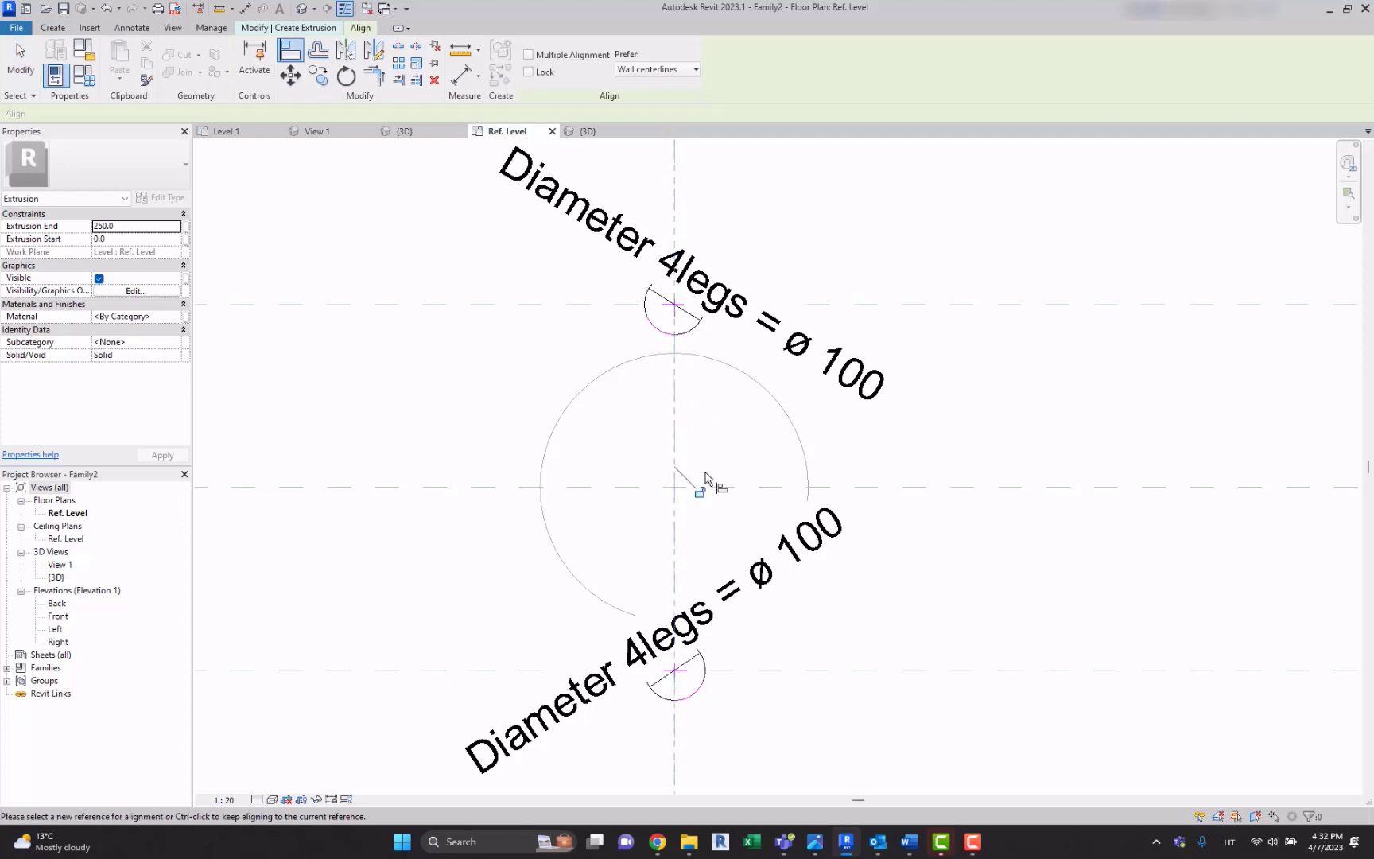
left_click(703, 484)
left_click(866, 304)
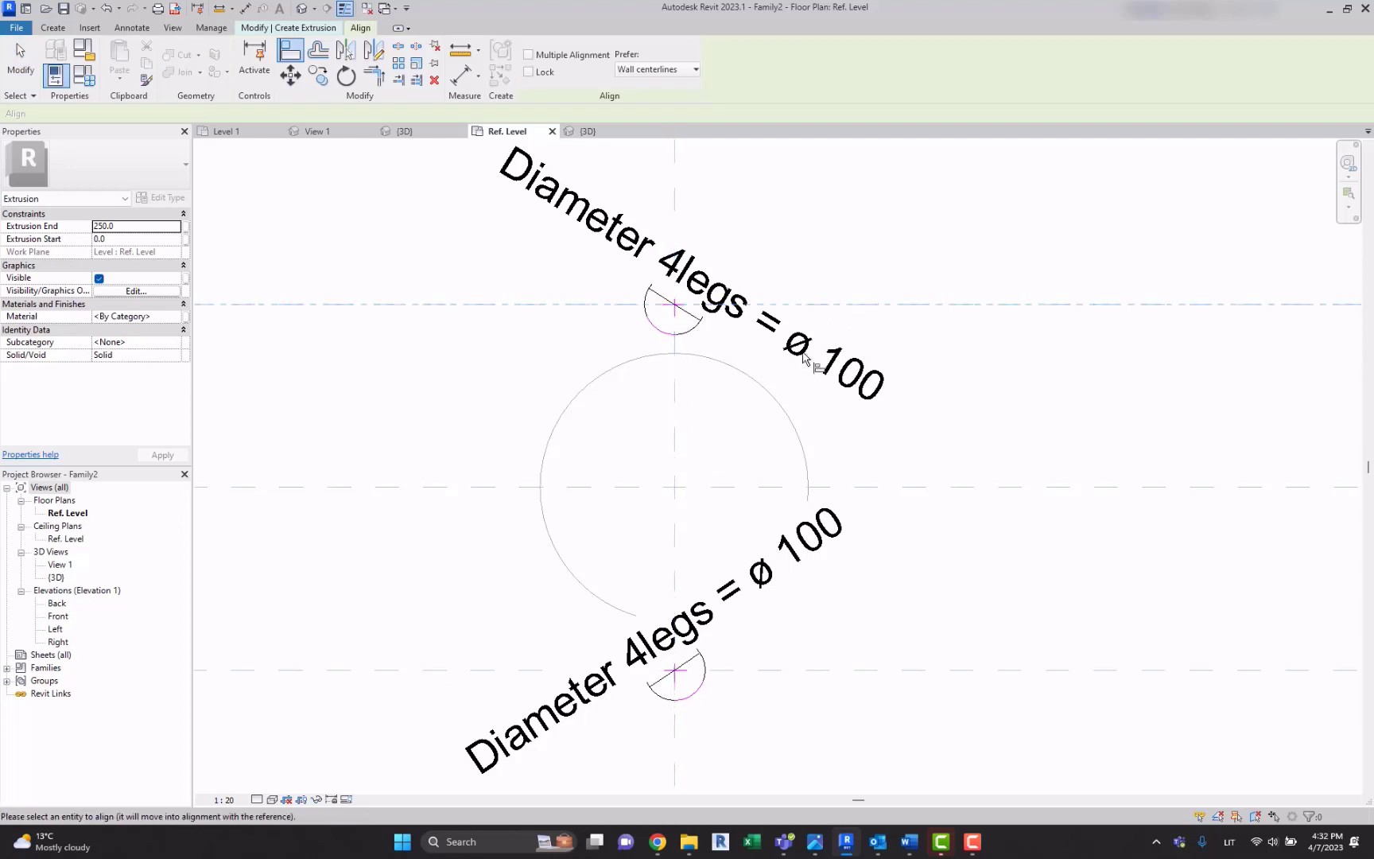
left_click(673, 311)
Step: Align the lower leg circle's centre to its reference planes and finish the extrusion
scroll(797, 286, "down", 2)
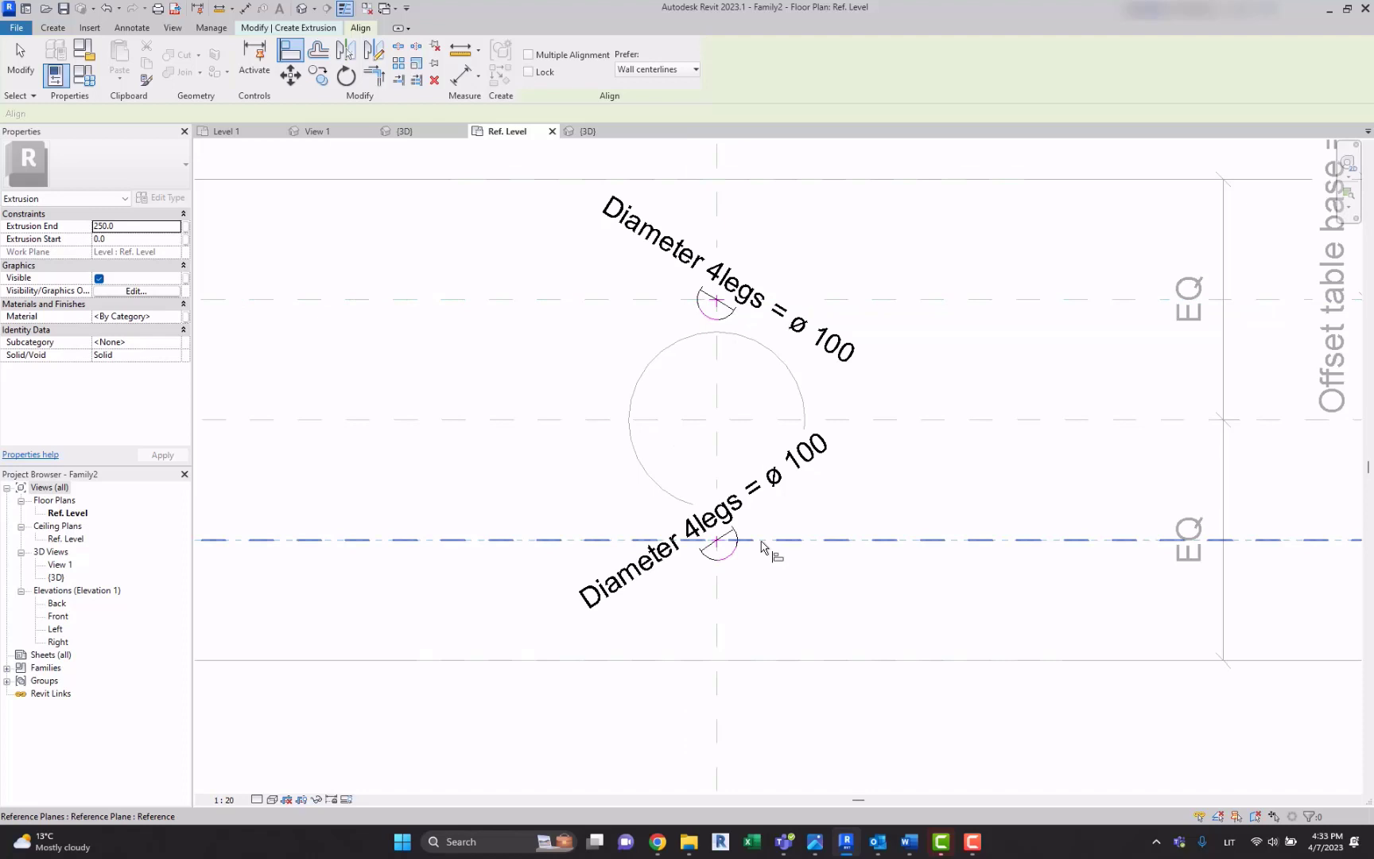
left_click(748, 671)
key("Escape")
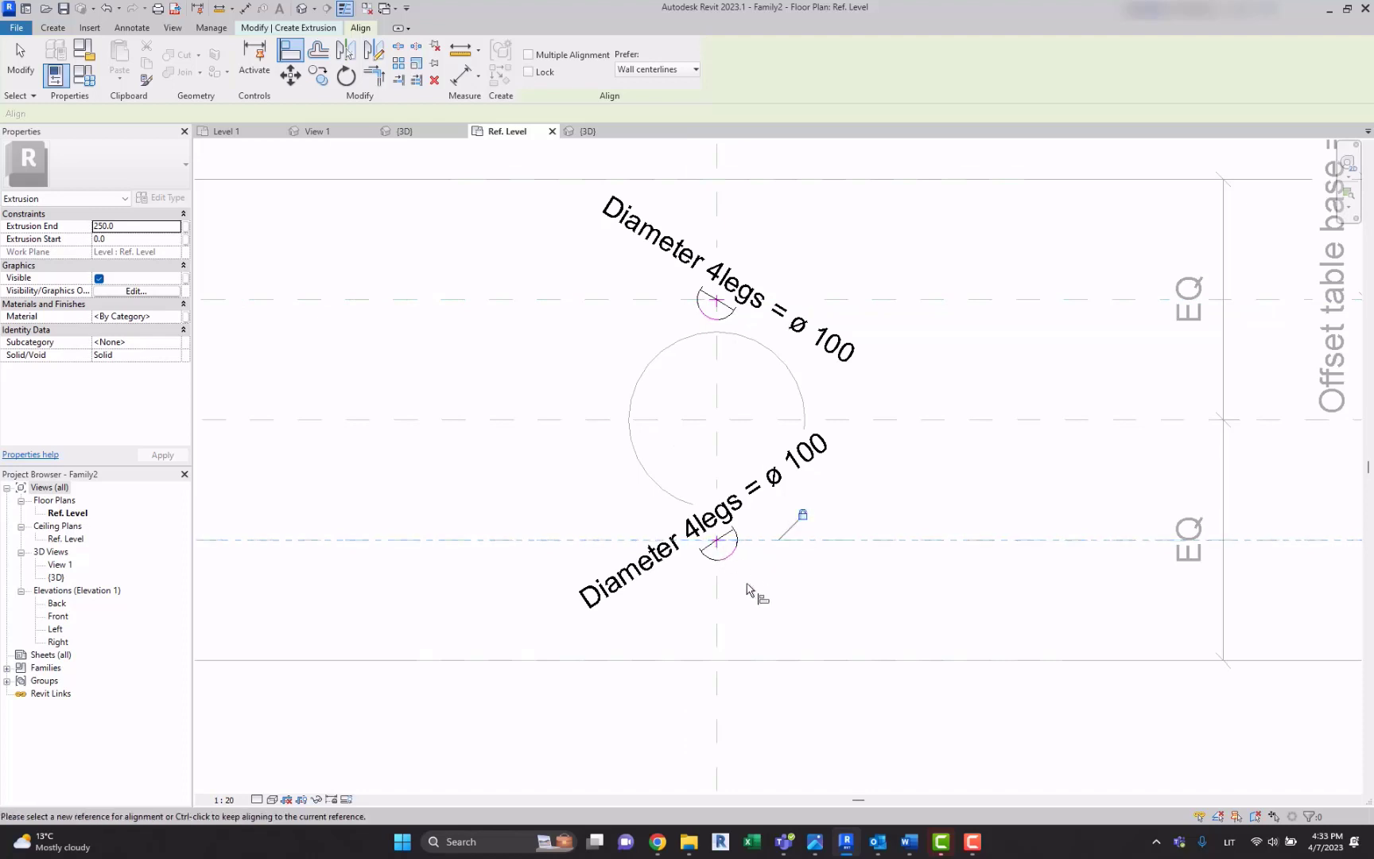
left_click(716, 577)
left_click(725, 477)
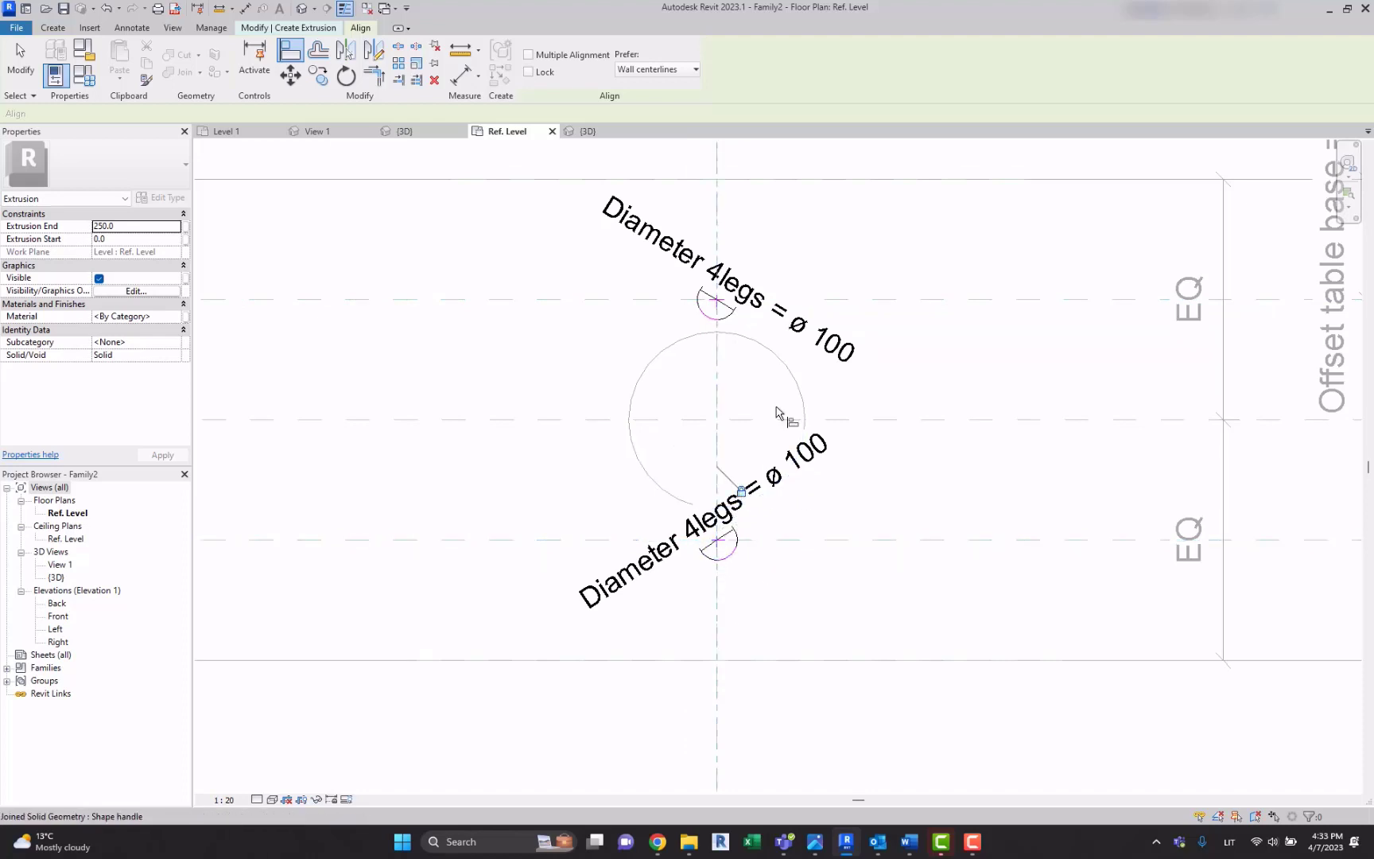
middle_click_drag(468, 224, 474, 254)
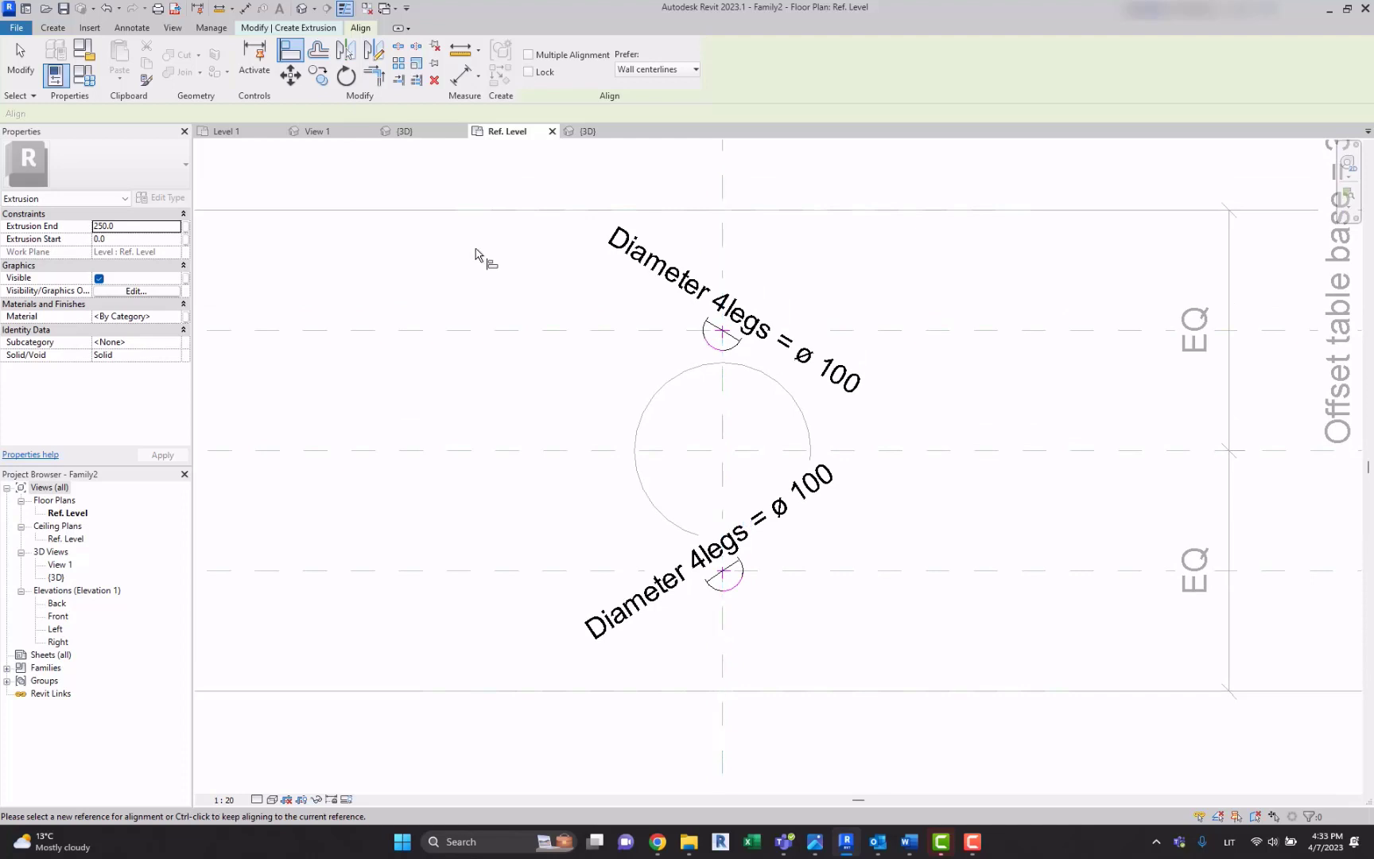
key("Escape")
left_click(535, 78)
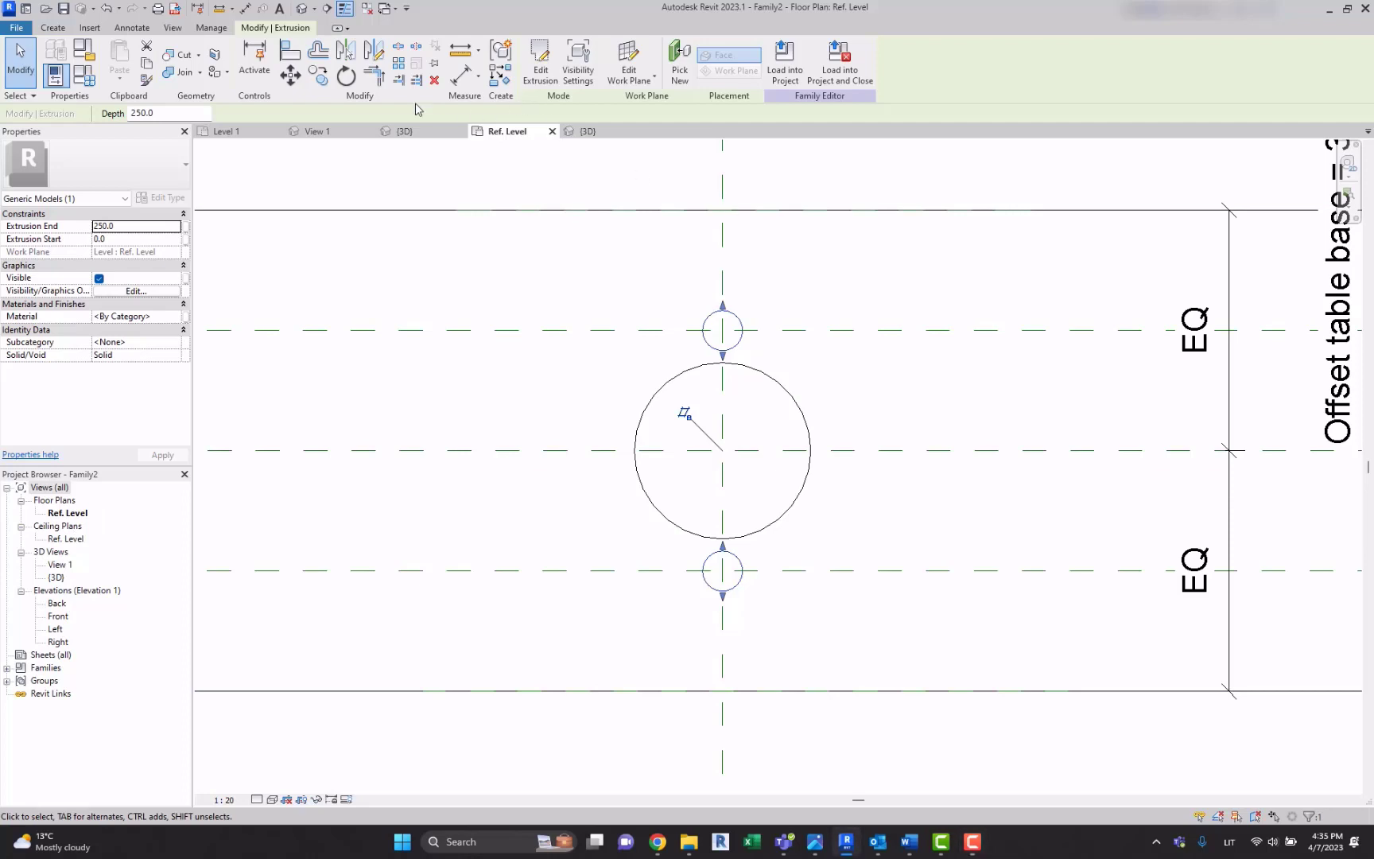
Step: Switch to the Back elevation view with nothing selected
double_click(60, 601)
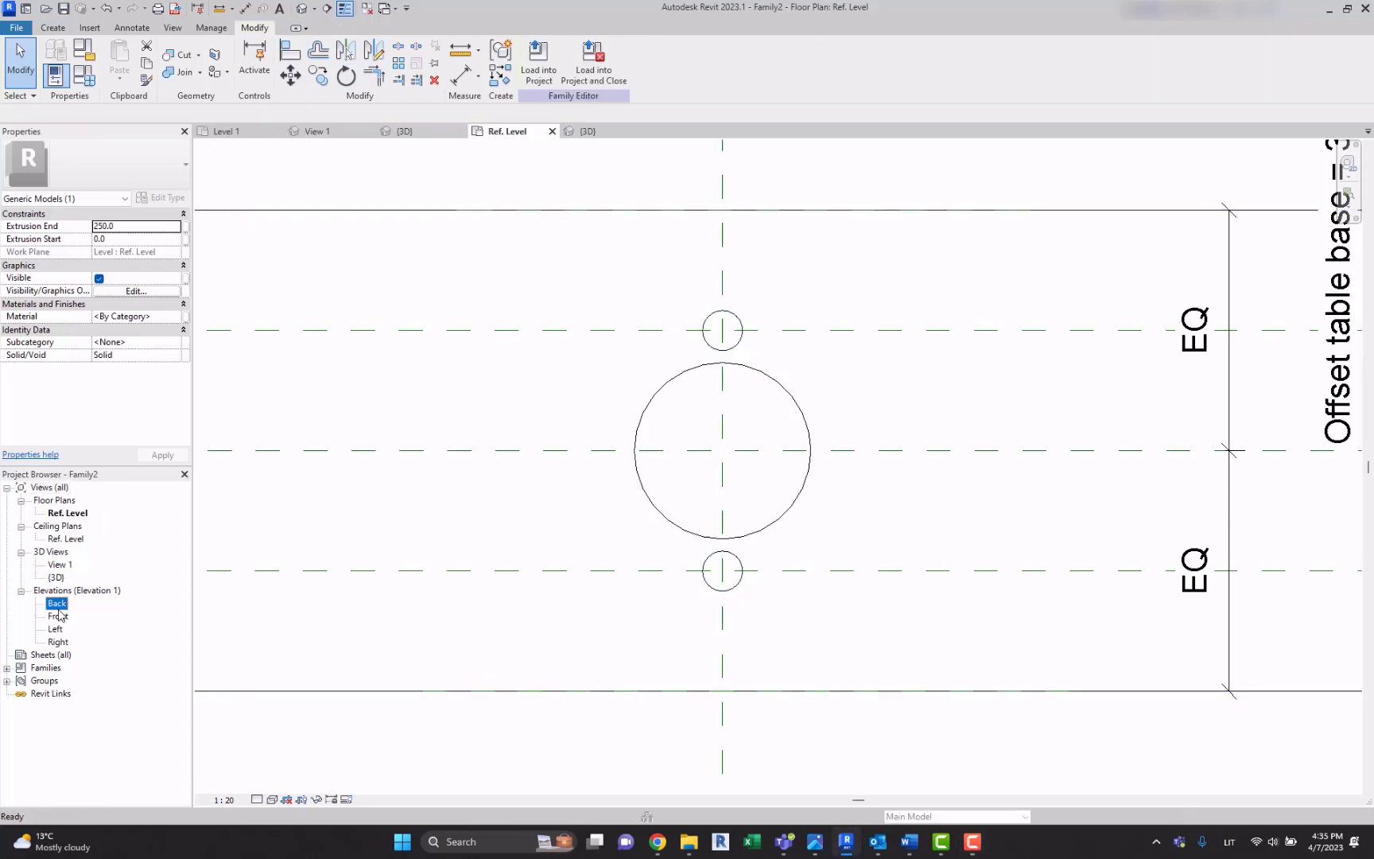
scroll(800, 603, "up", 3)
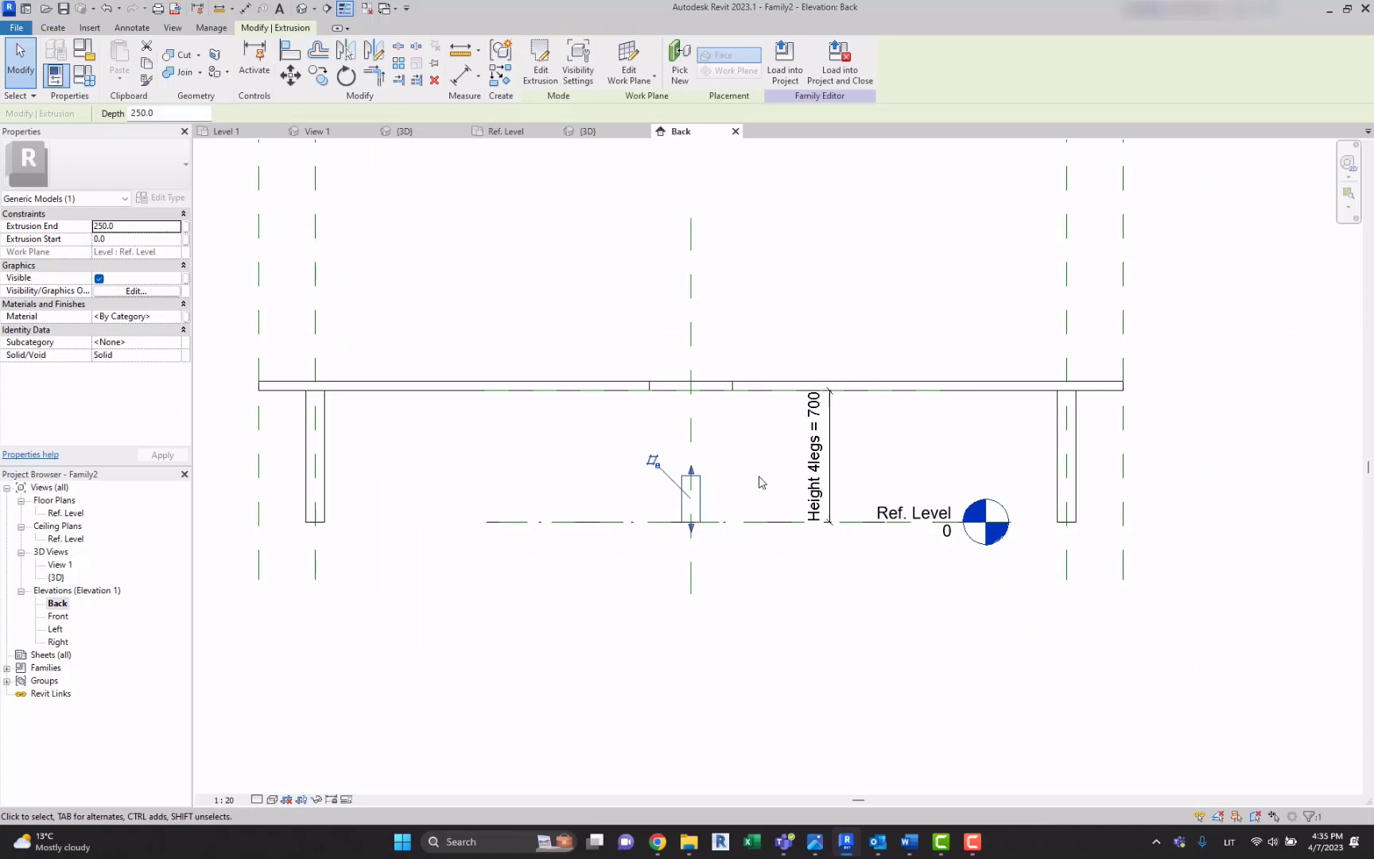
left_click(755, 474)
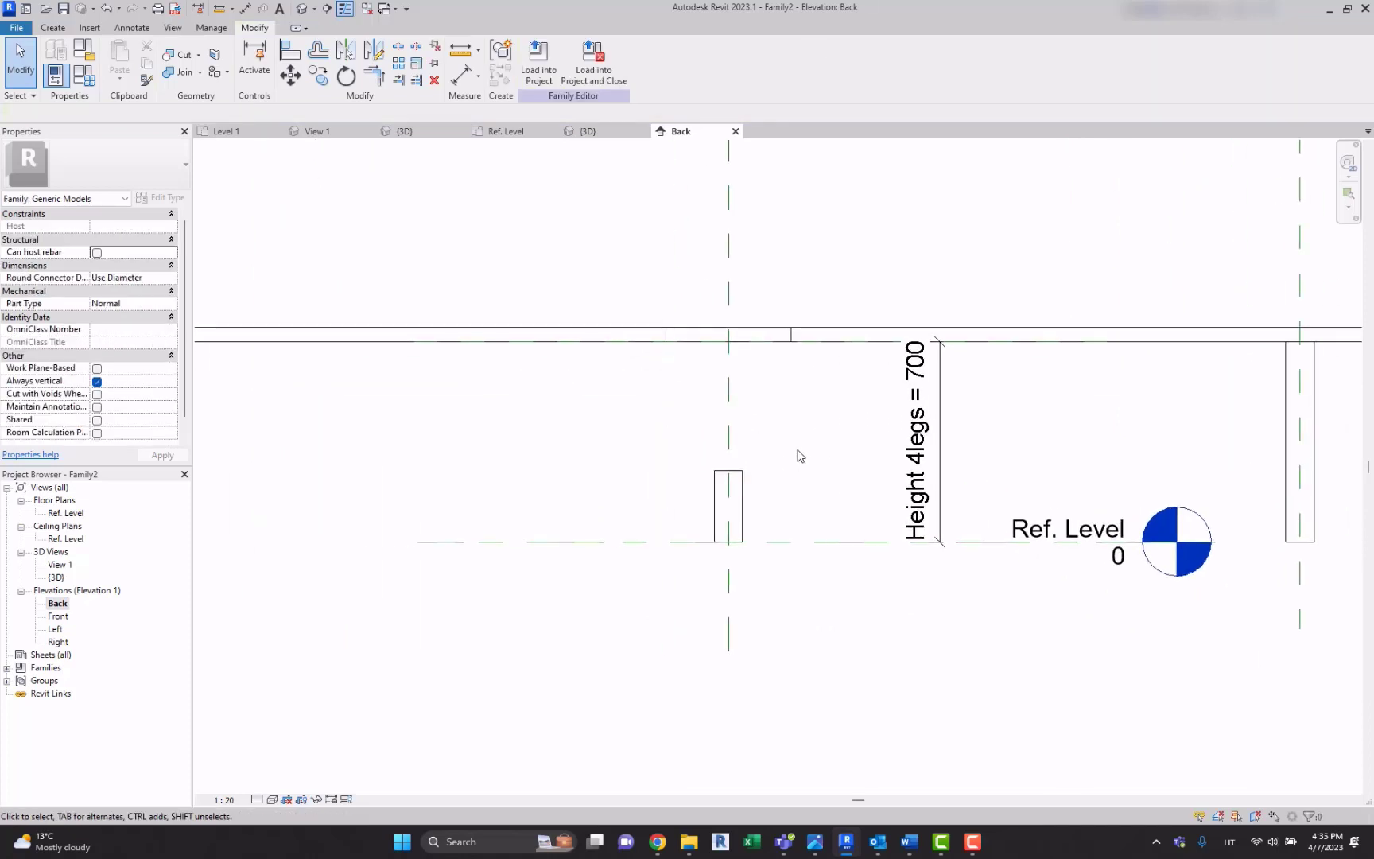
Step: Align and lock the middle legs' top to the Table base plane, then view in 3D
key("a")
key("l")
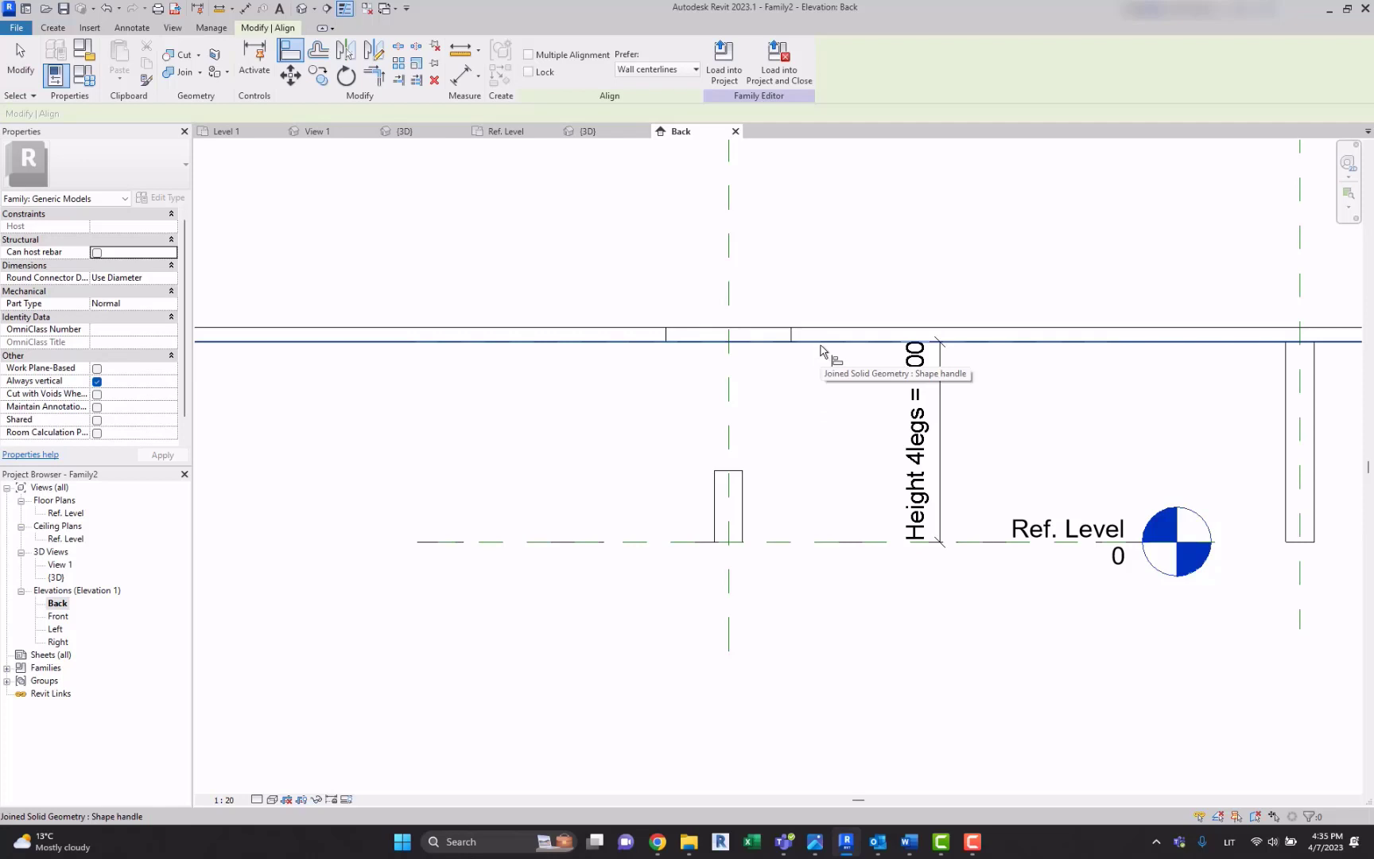
key("Tab")
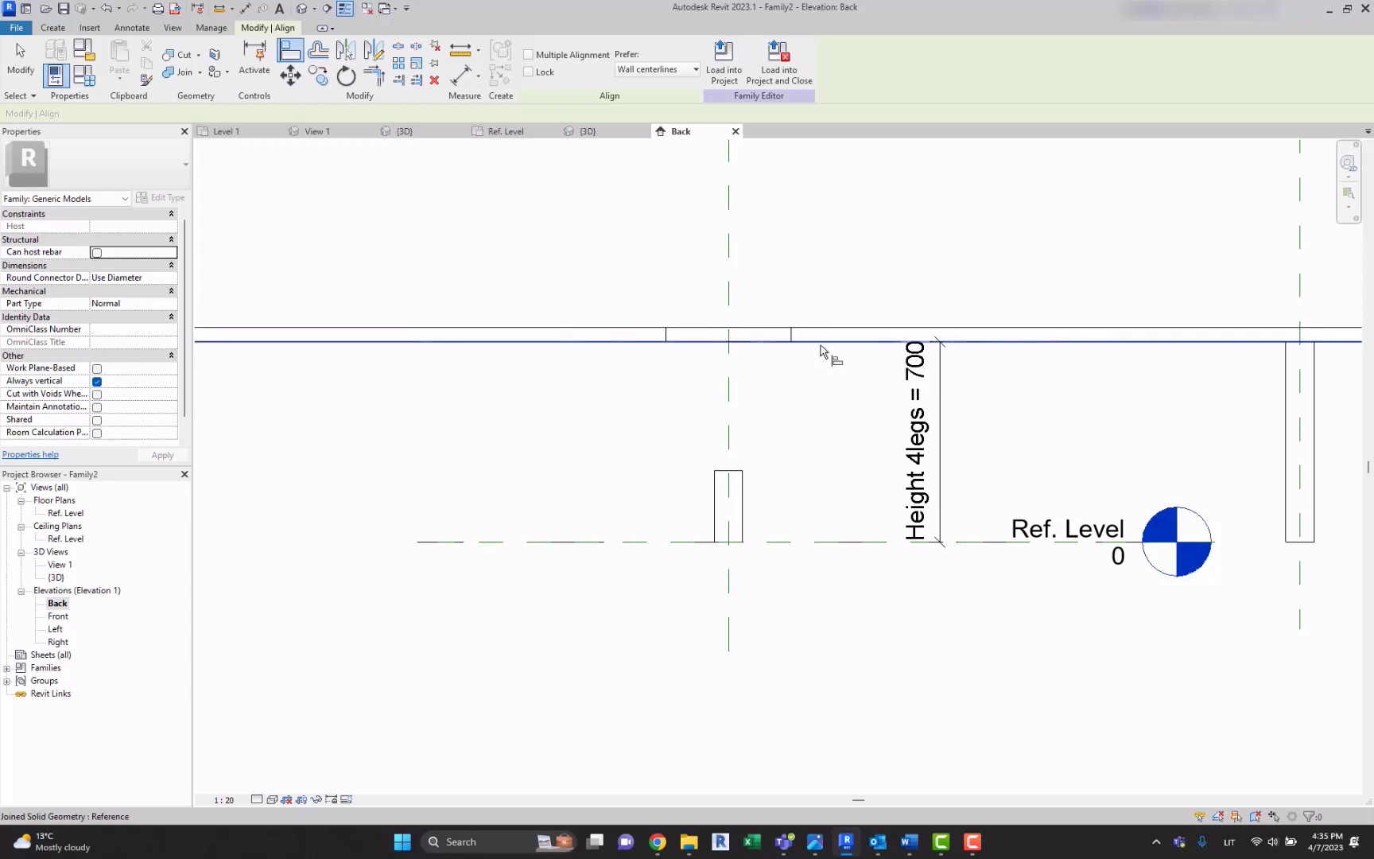
left_click(822, 351)
left_click(739, 472)
left_click(787, 319)
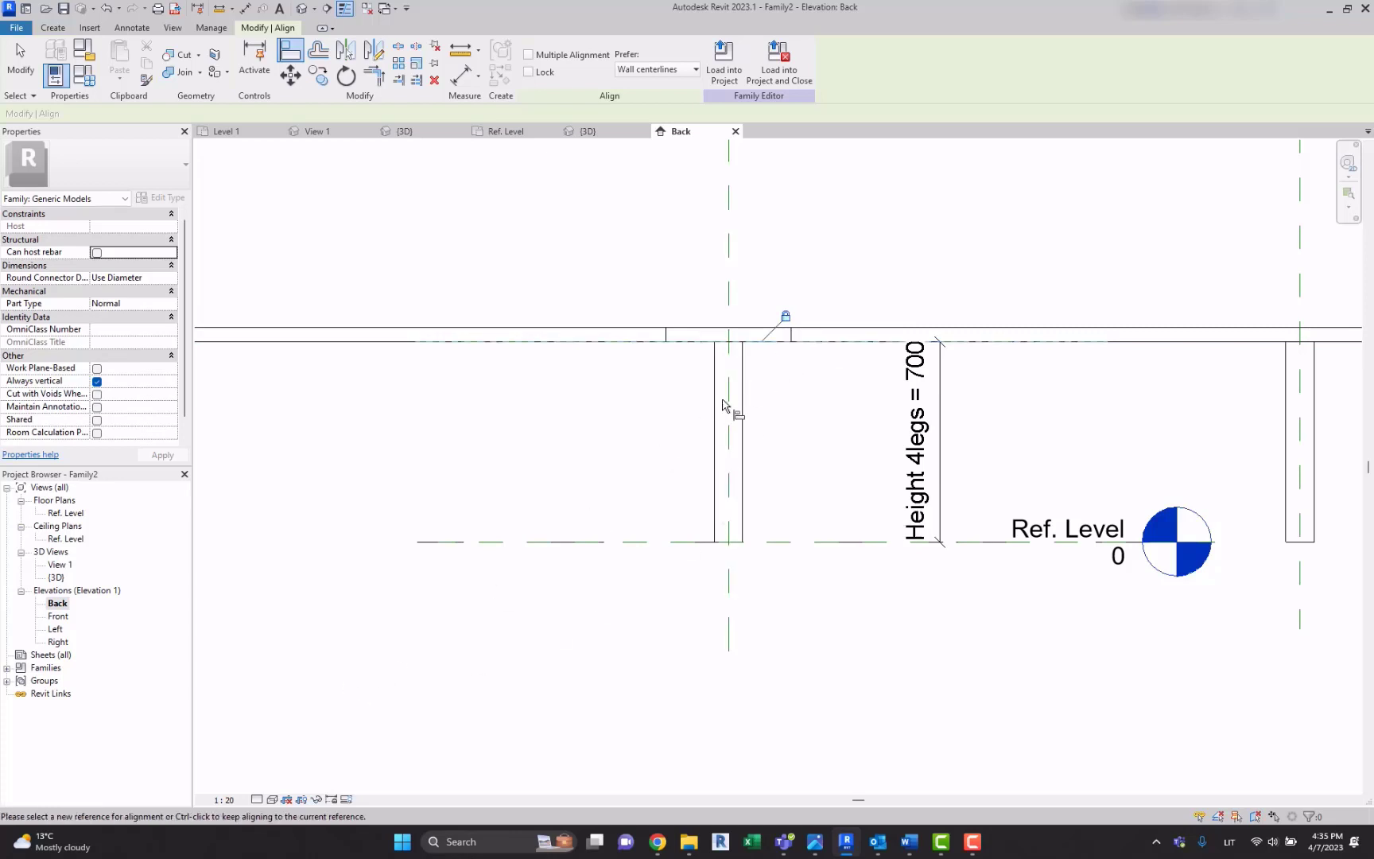
key("Escape")
left_click(302, 8)
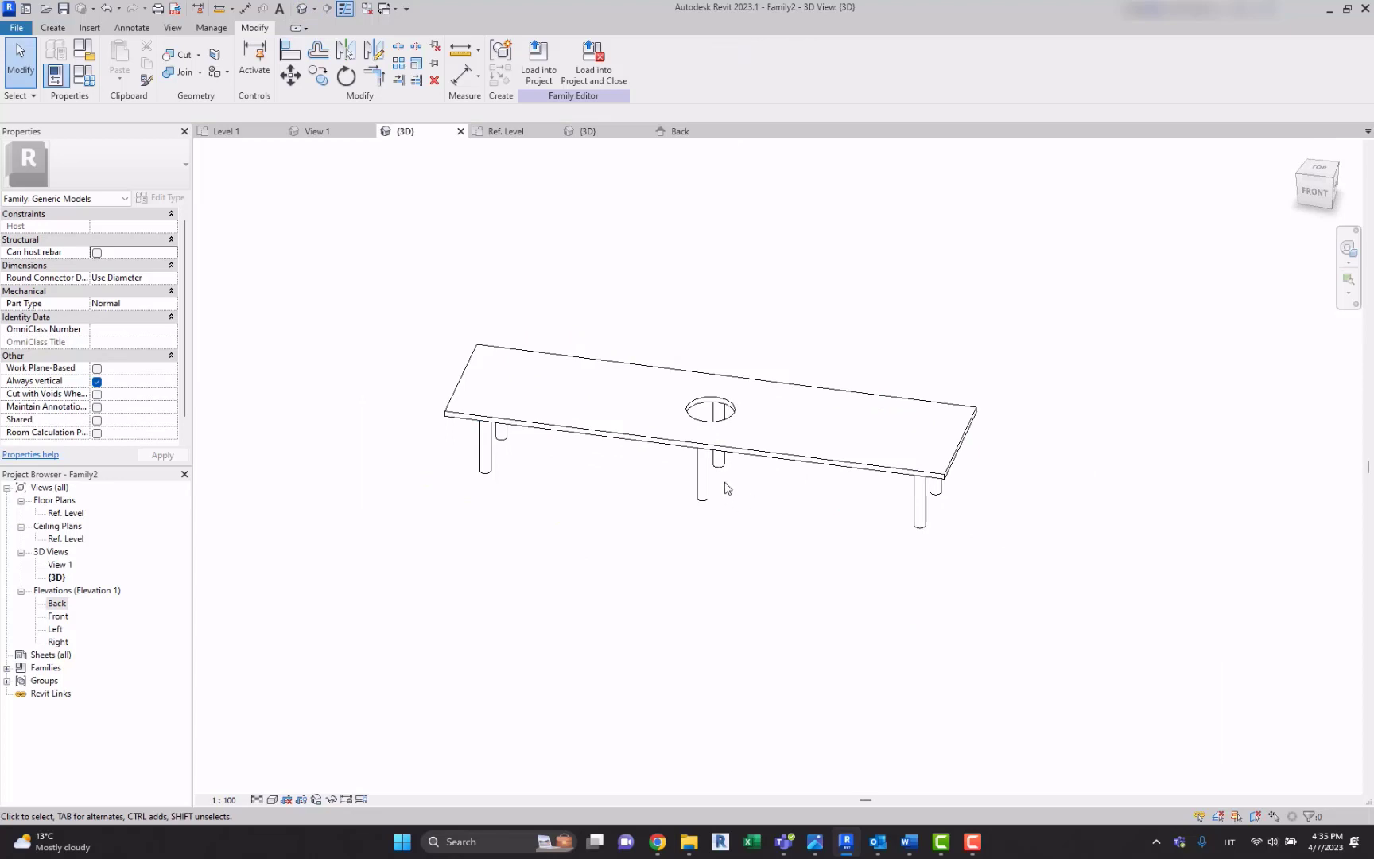
left_click(704, 481)
middle_click_drag(791, 439, 705, 500, "shift")
scroll(706, 501, "up", 2)
left_click_drag(706, 501, 687, 481)
middle_click_drag(688, 481, 677, 399)
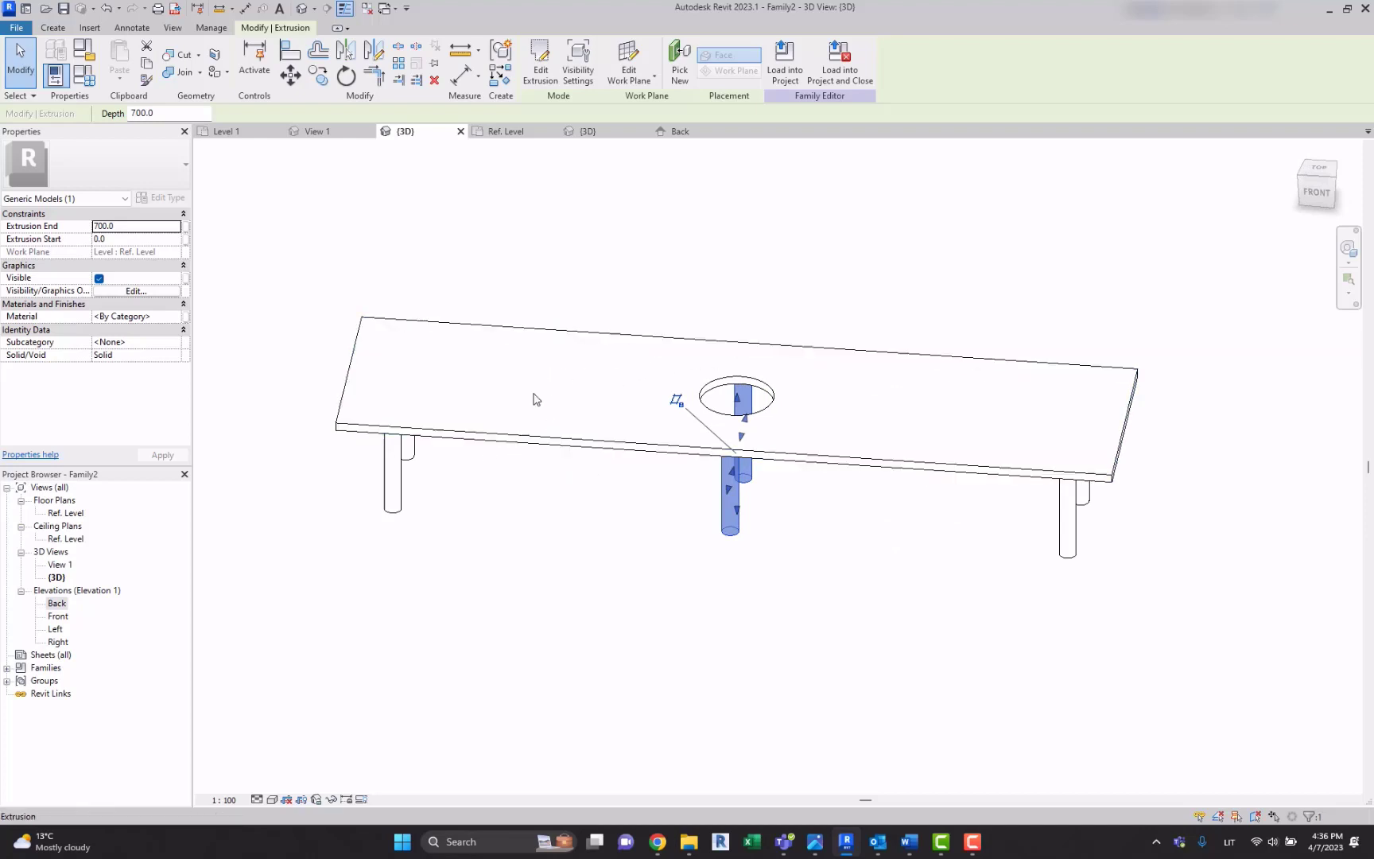
Step: Create an instance Yes/No family parameter named Addition legs in Family Types
left_click(515, 279)
left_click(92, 83)
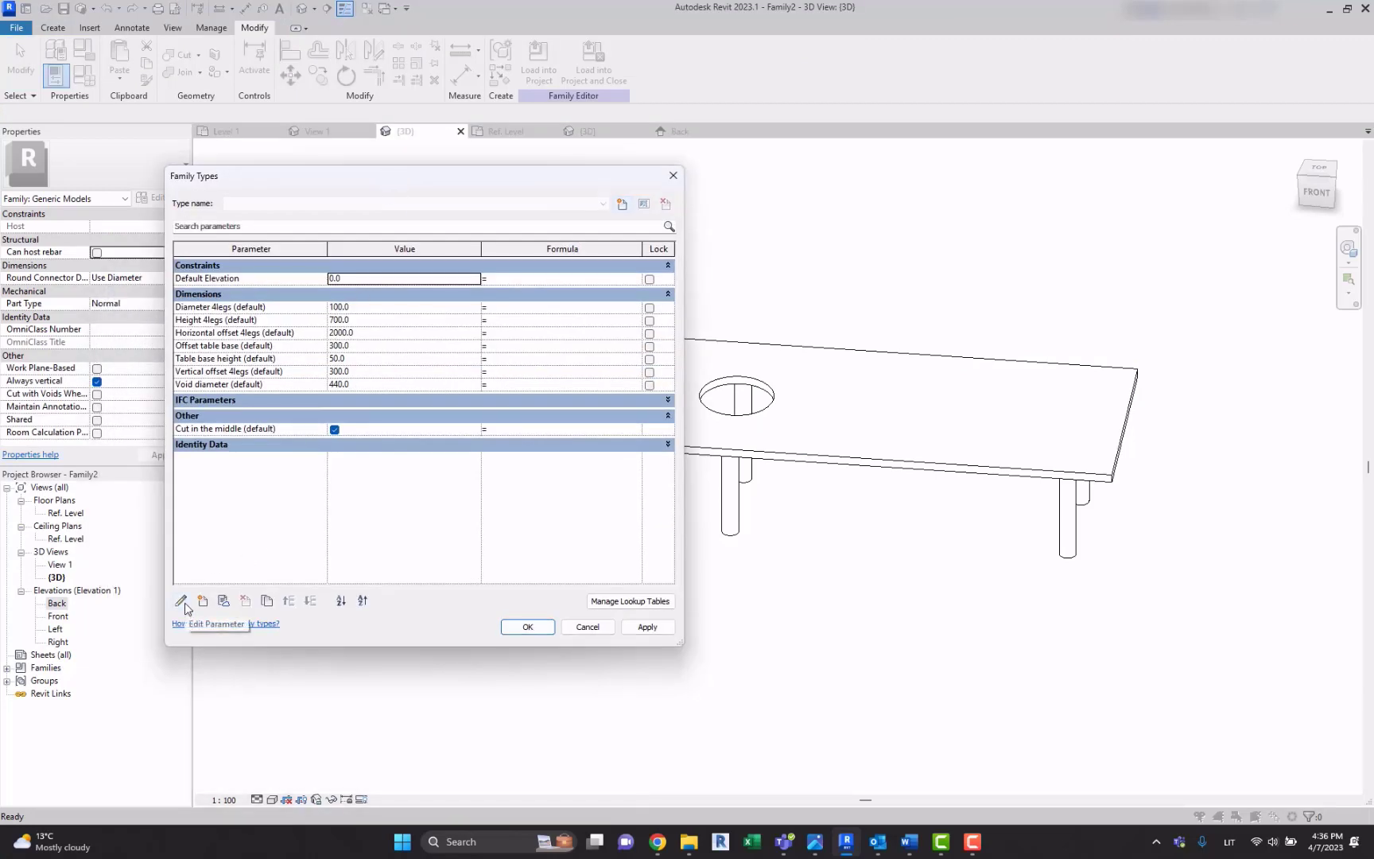
left_click(202, 602)
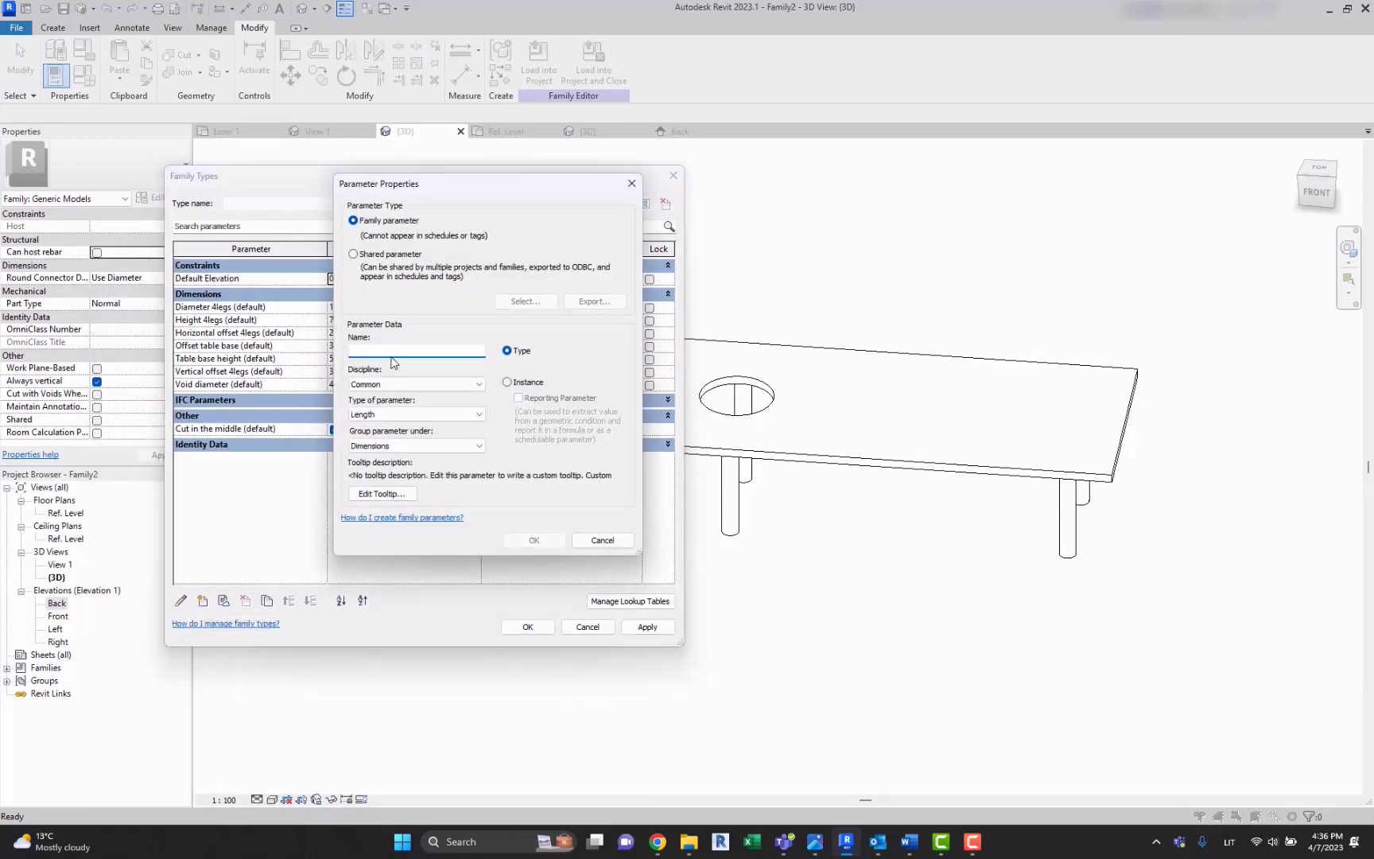
type("Addition legs")
left_click(435, 413)
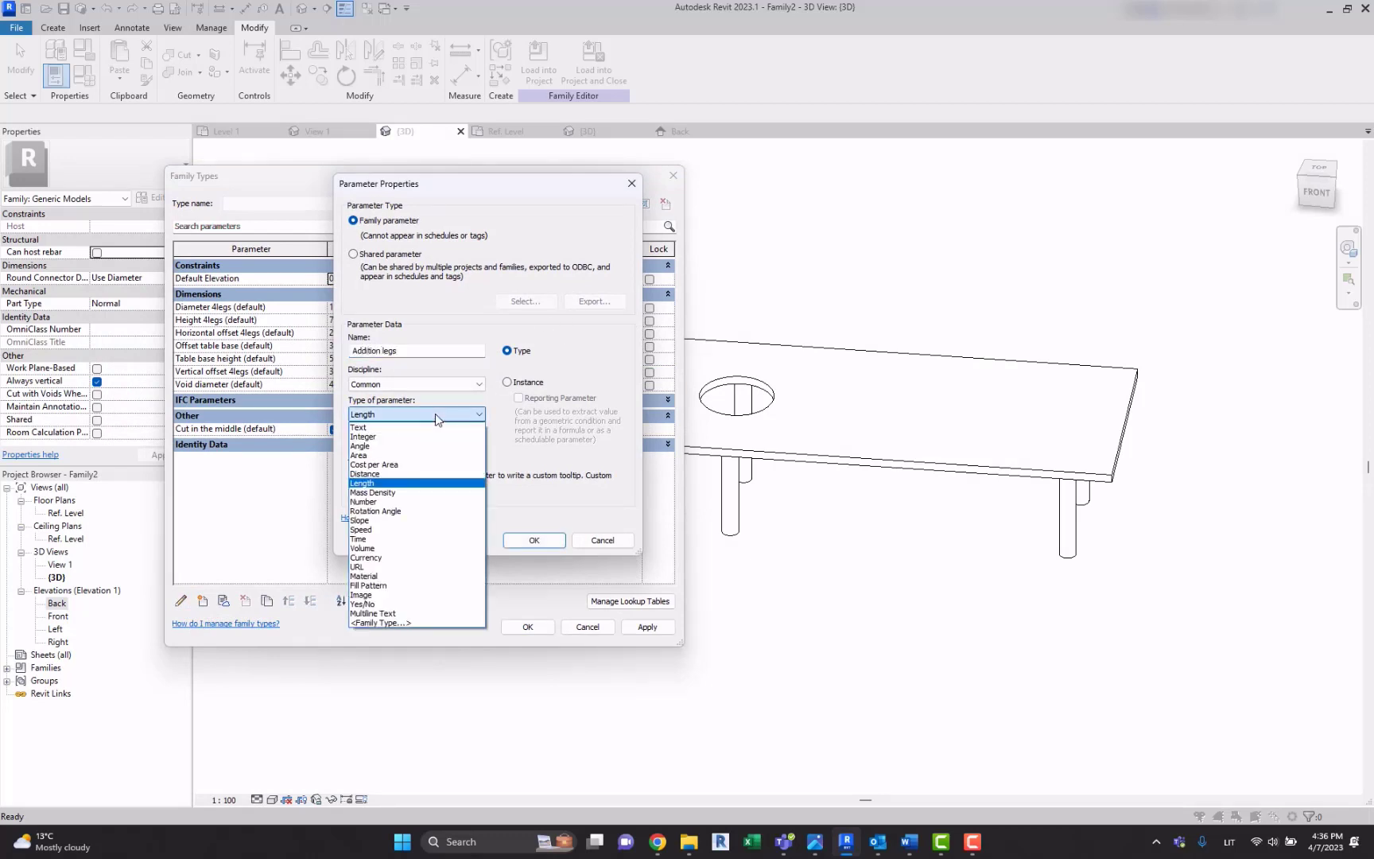
left_click(400, 604)
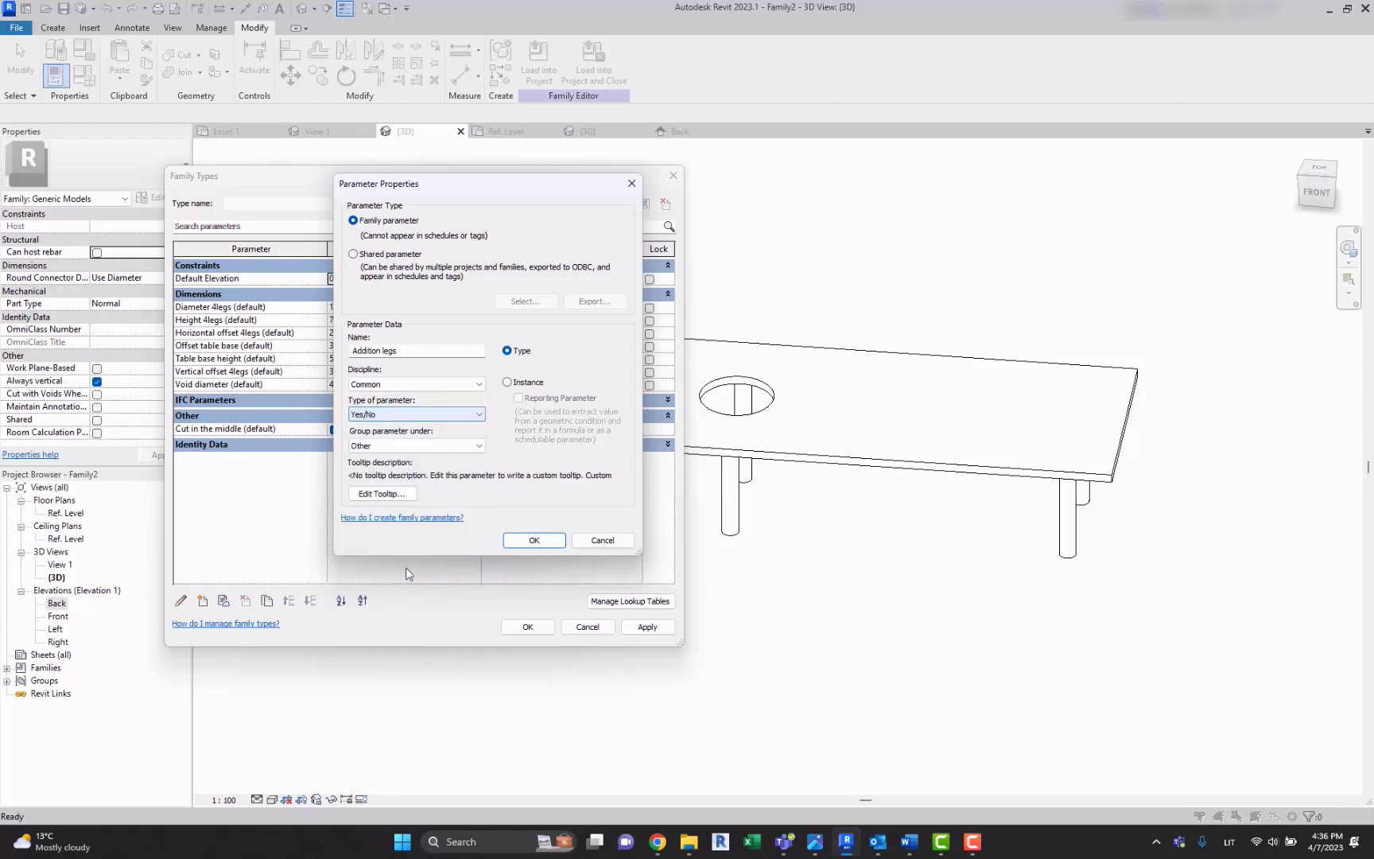
left_click(516, 386)
left_click(535, 540)
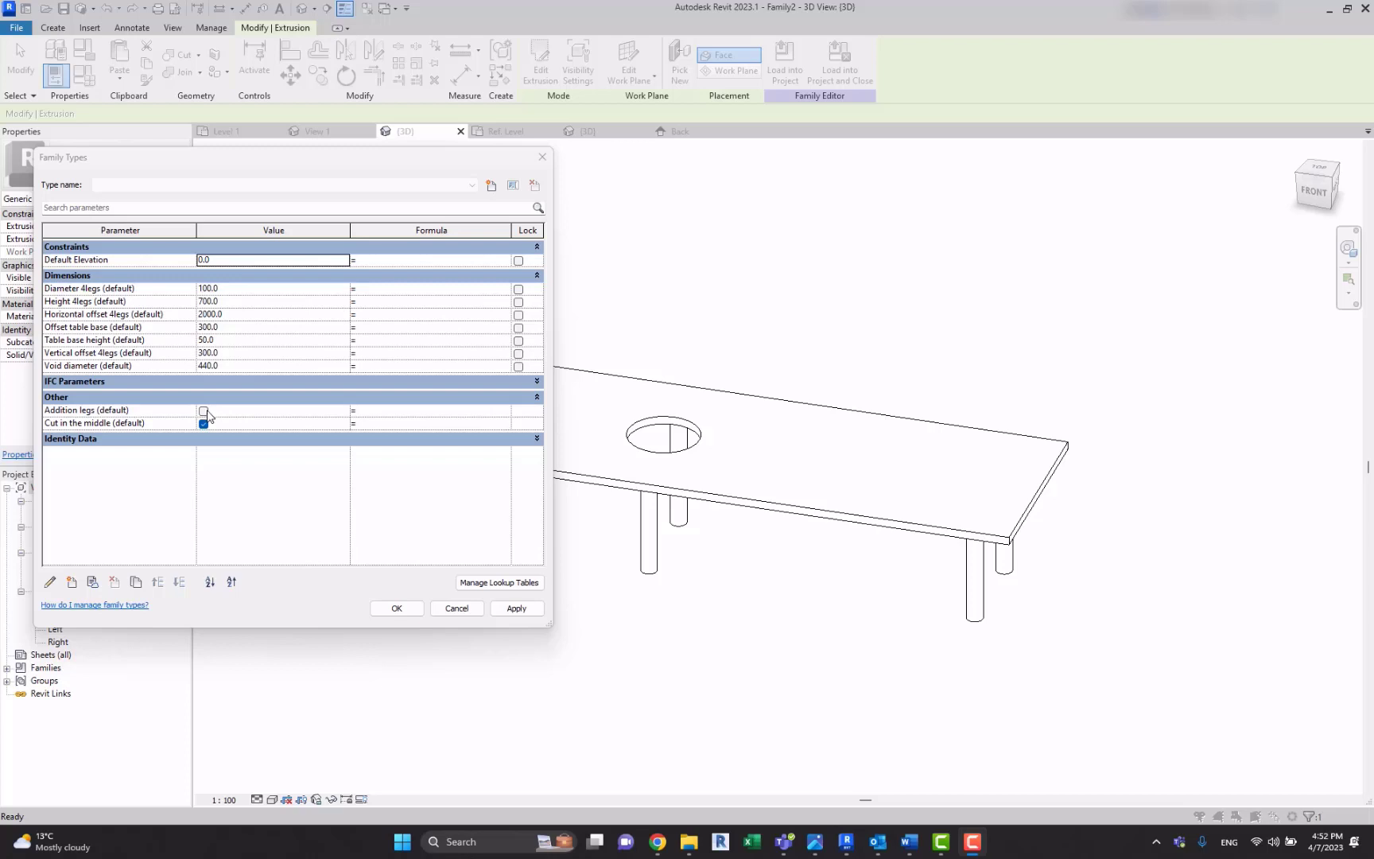
Step: Review the table's dimension parameters and copy the Horizontal offset 4legs name
left_click(400, 412)
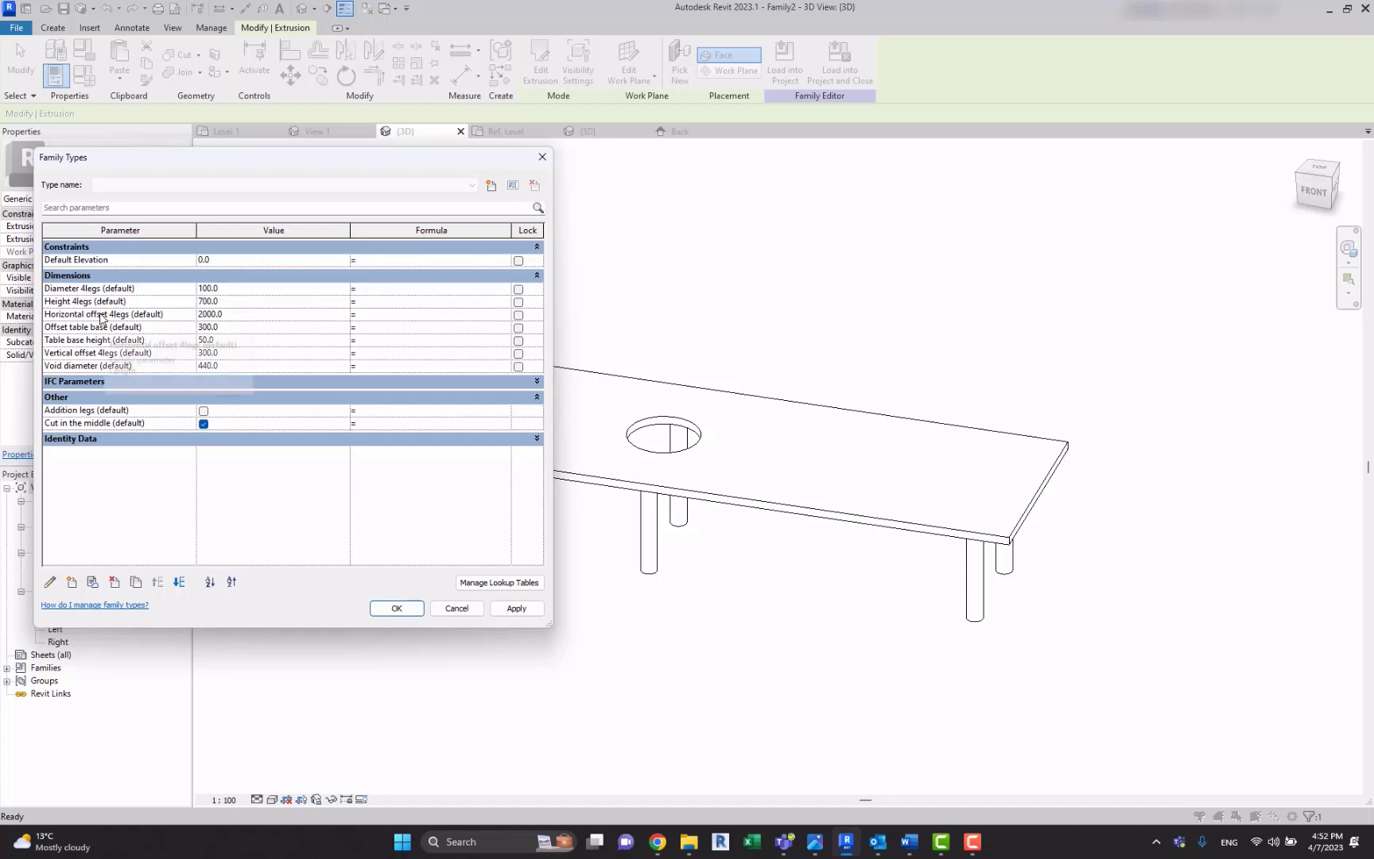
left_click(135, 313)
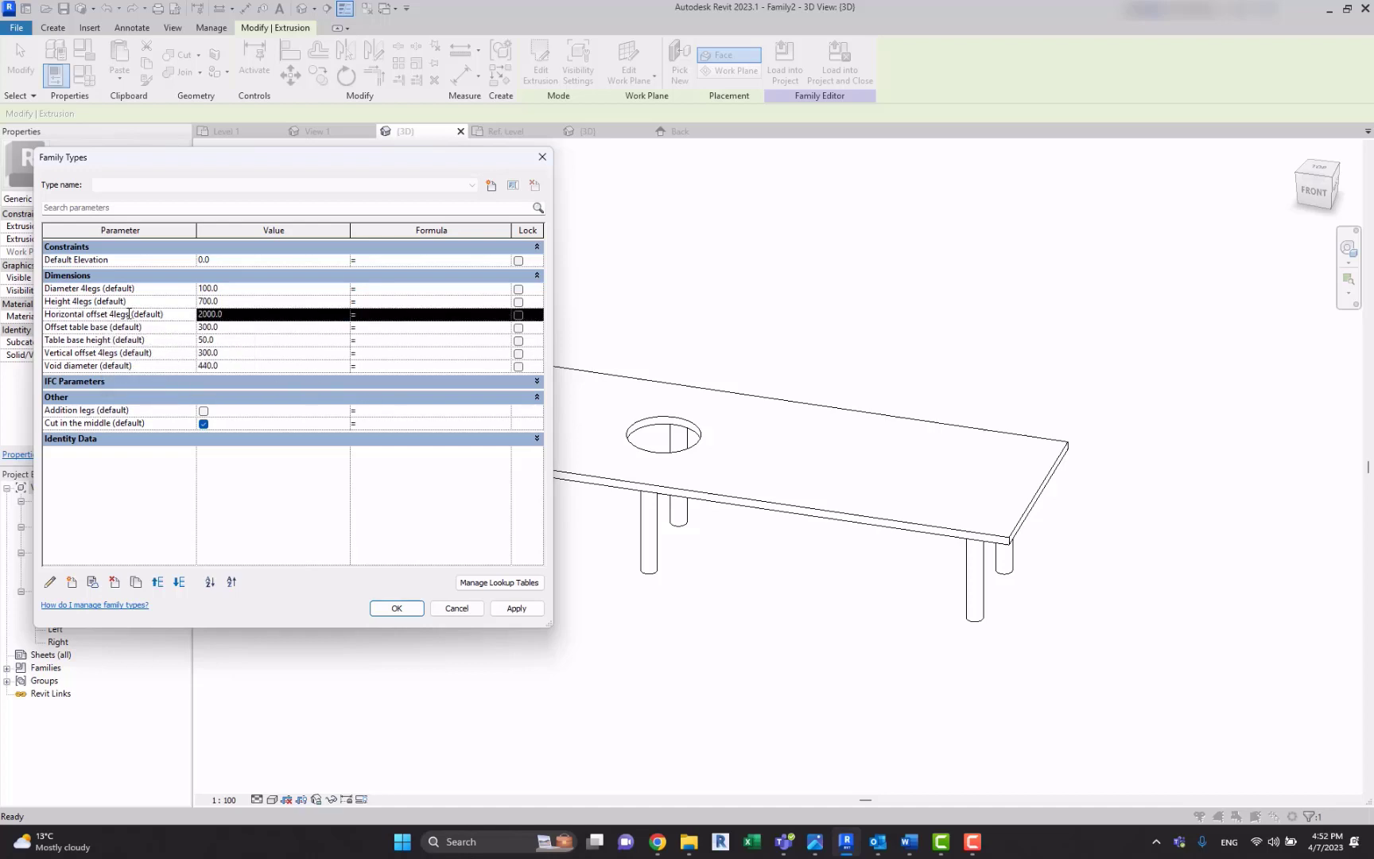
left_click_drag(128, 314, 30, 315)
key("ctrl+c")
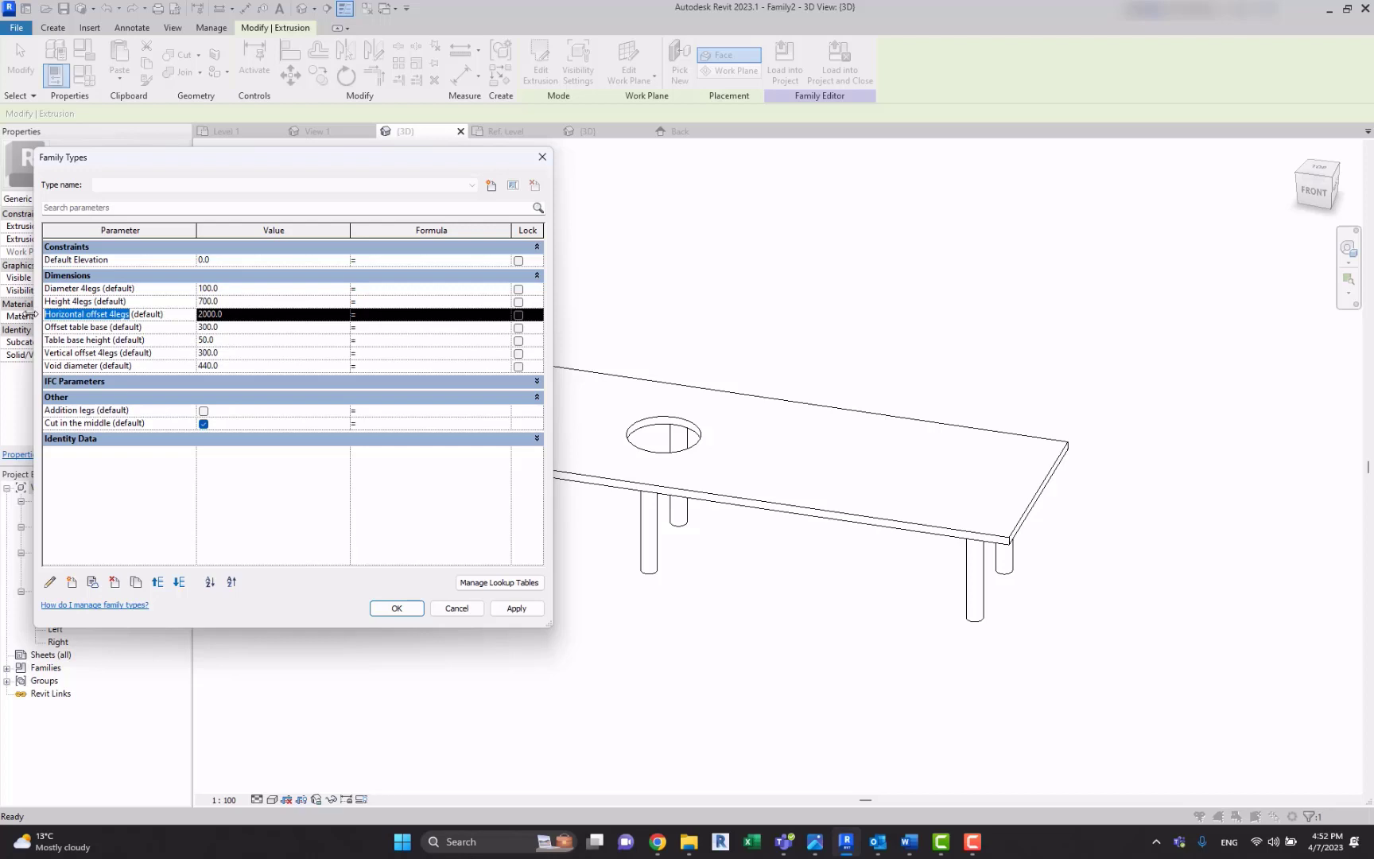
left_click(169, 291)
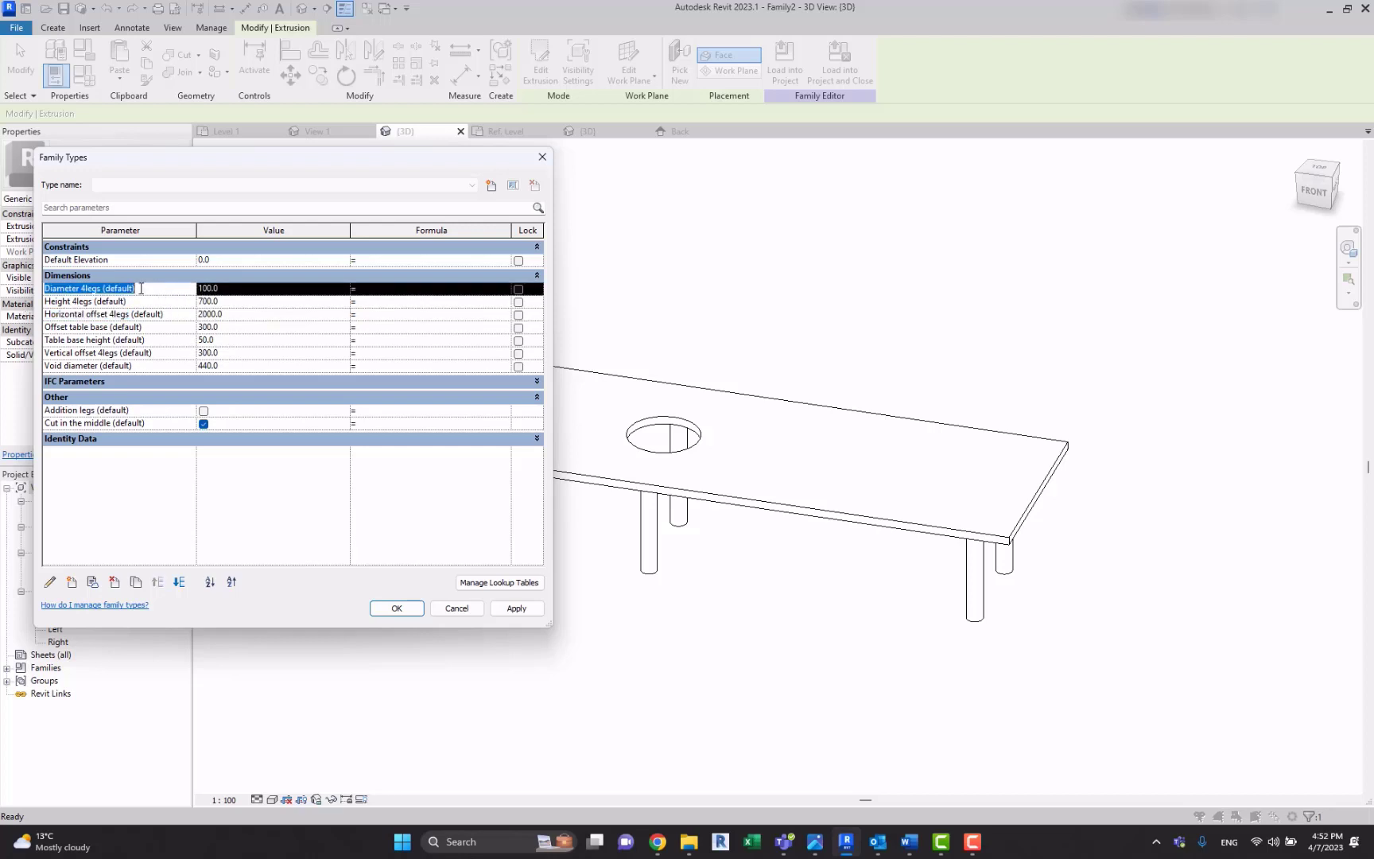
left_click(100, 301)
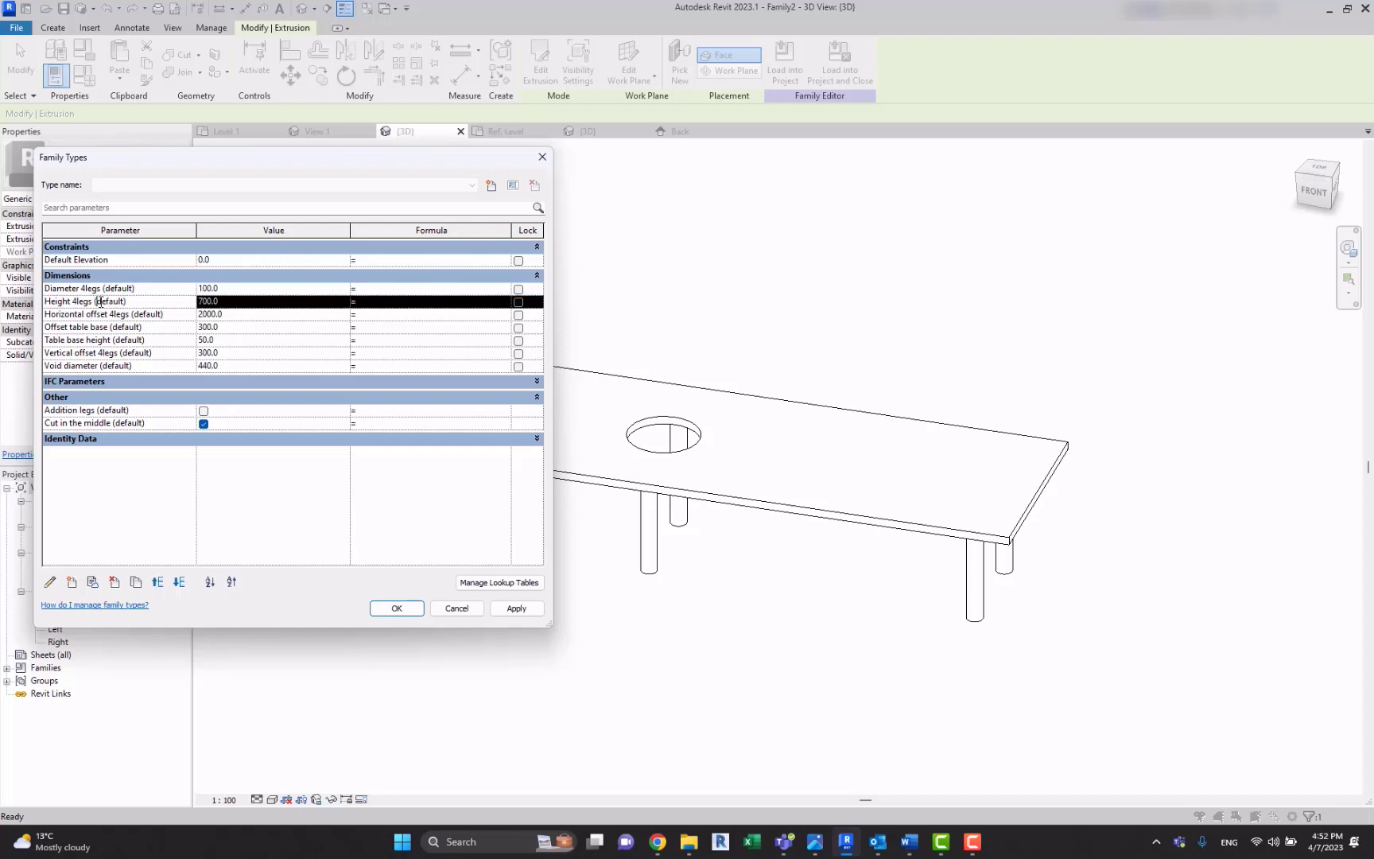
left_click(140, 314)
left_click(125, 327)
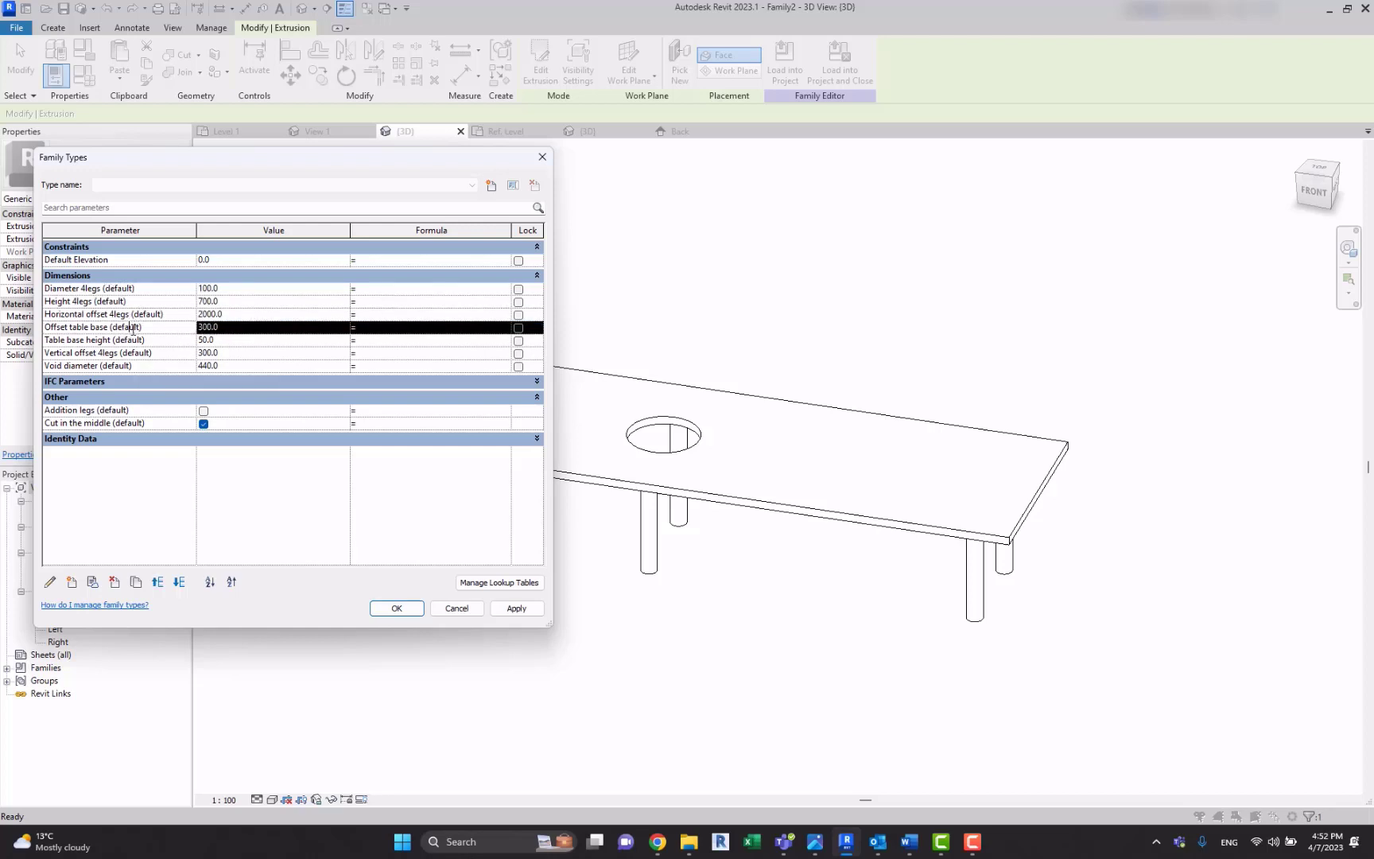
left_click(133, 340)
left_click(135, 354)
left_click(125, 367)
left_click(140, 355)
left_click(135, 340)
left_click(127, 328)
left_click(147, 315)
left_click(112, 302)
left_click(112, 289)
left_click(118, 302)
left_click(121, 315)
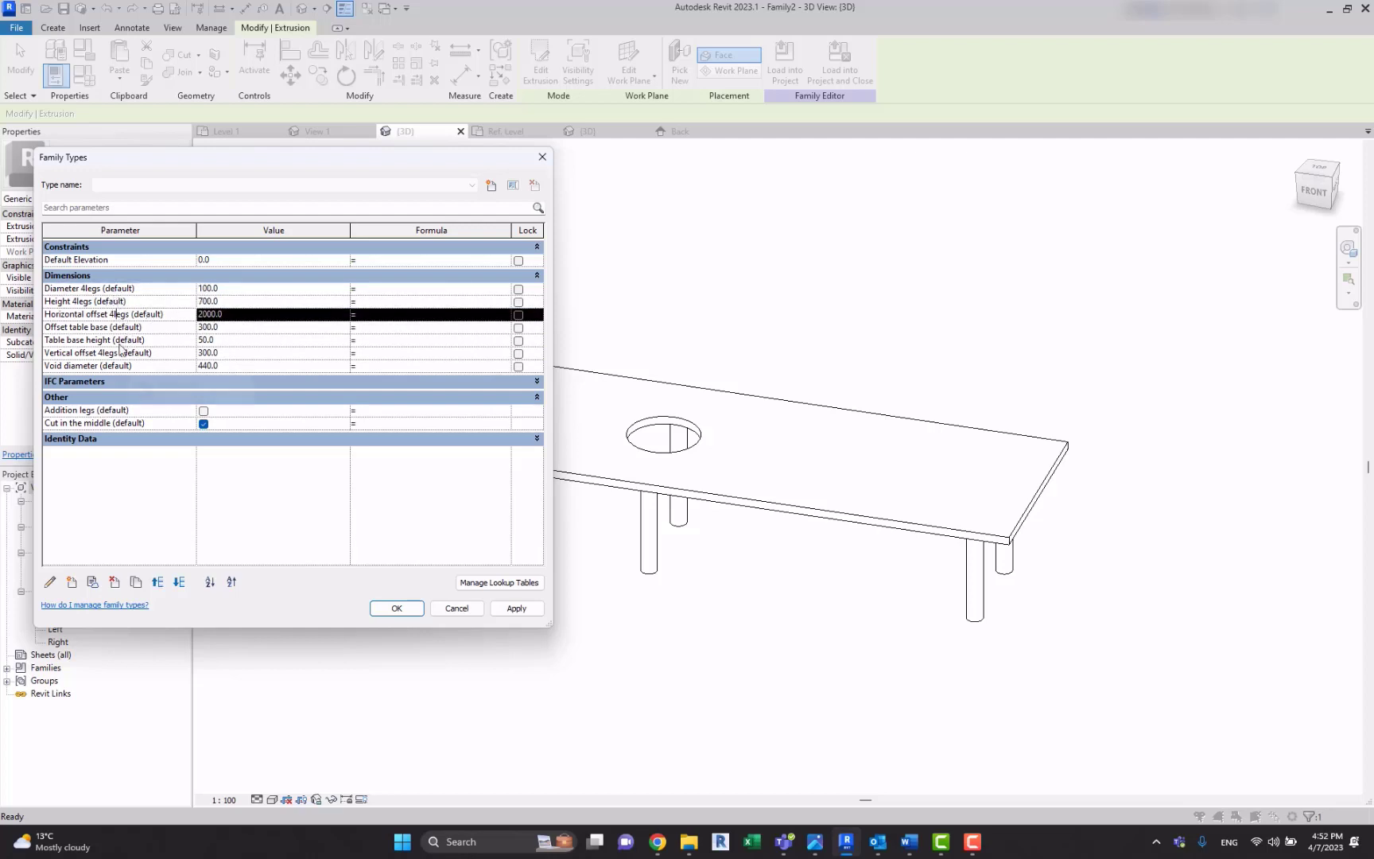
left_click(78, 261)
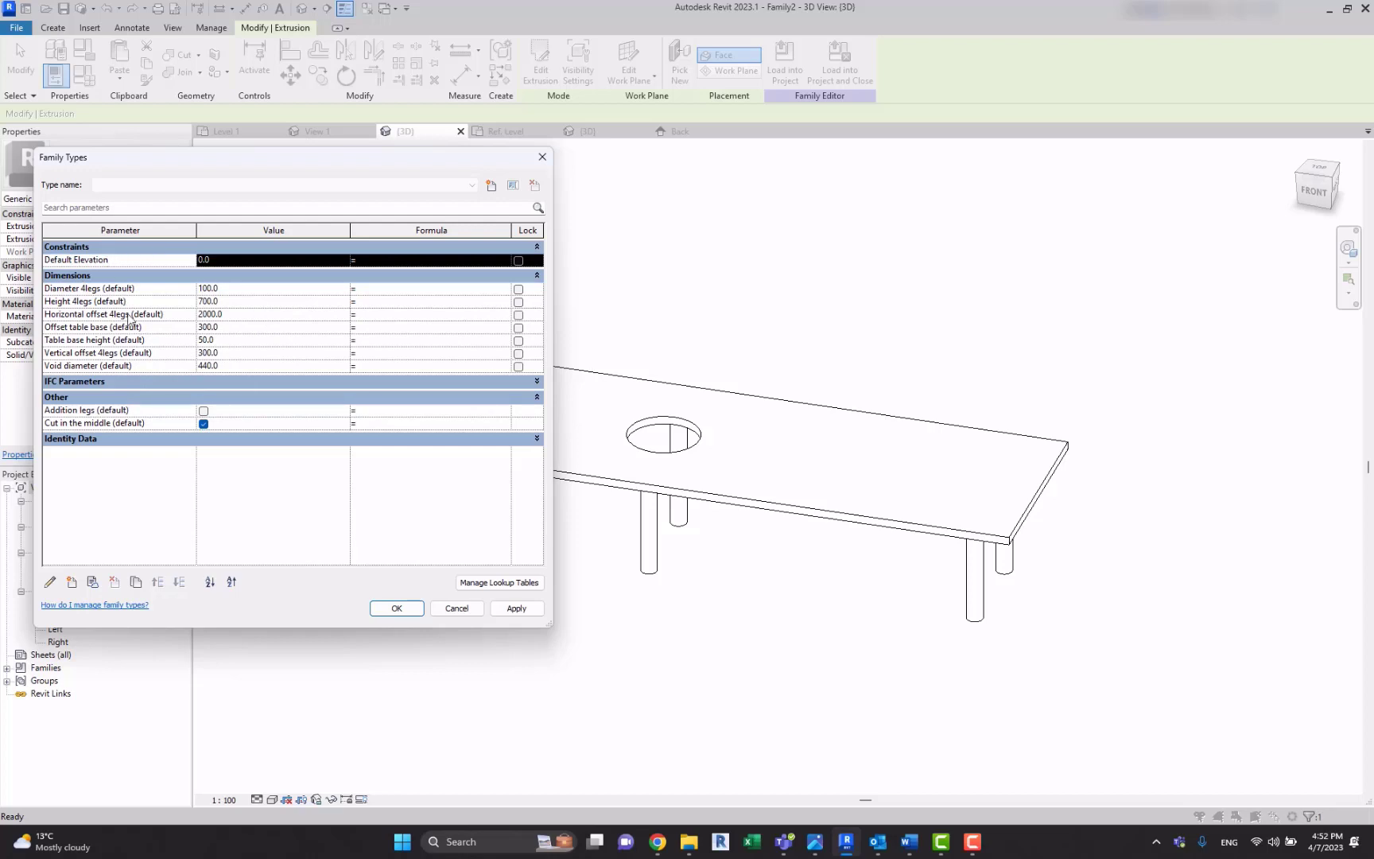
left_click(57, 315)
left_click_drag(46, 316, 121, 316)
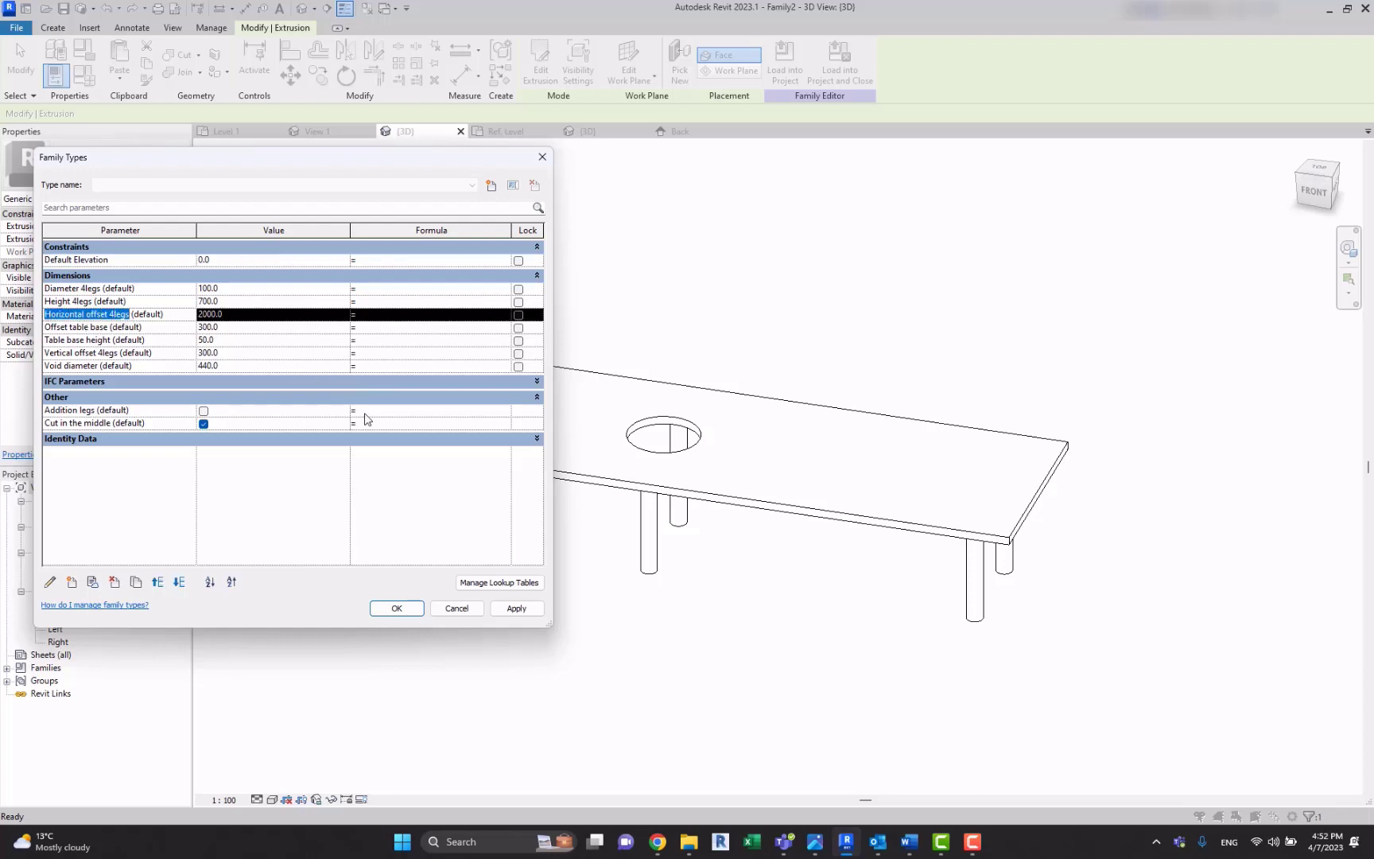
Step: Enter the Addition legs formula if(Horizontal offset 4legs > 1000 mm, 1<2, 2<1)
left_click(402, 410)
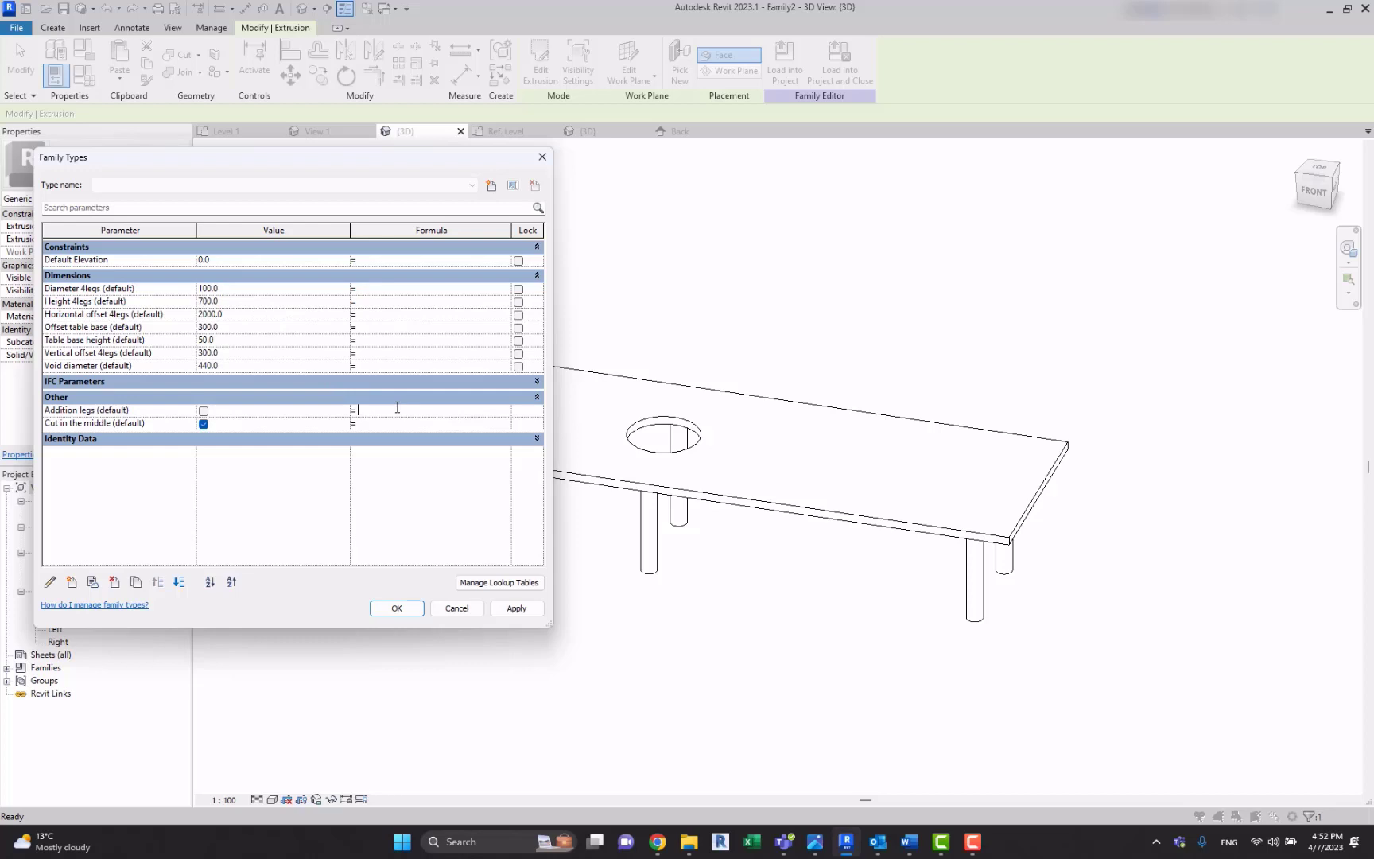
type("if(")
key("ctrl+v")
type(")")
left_click(411, 425)
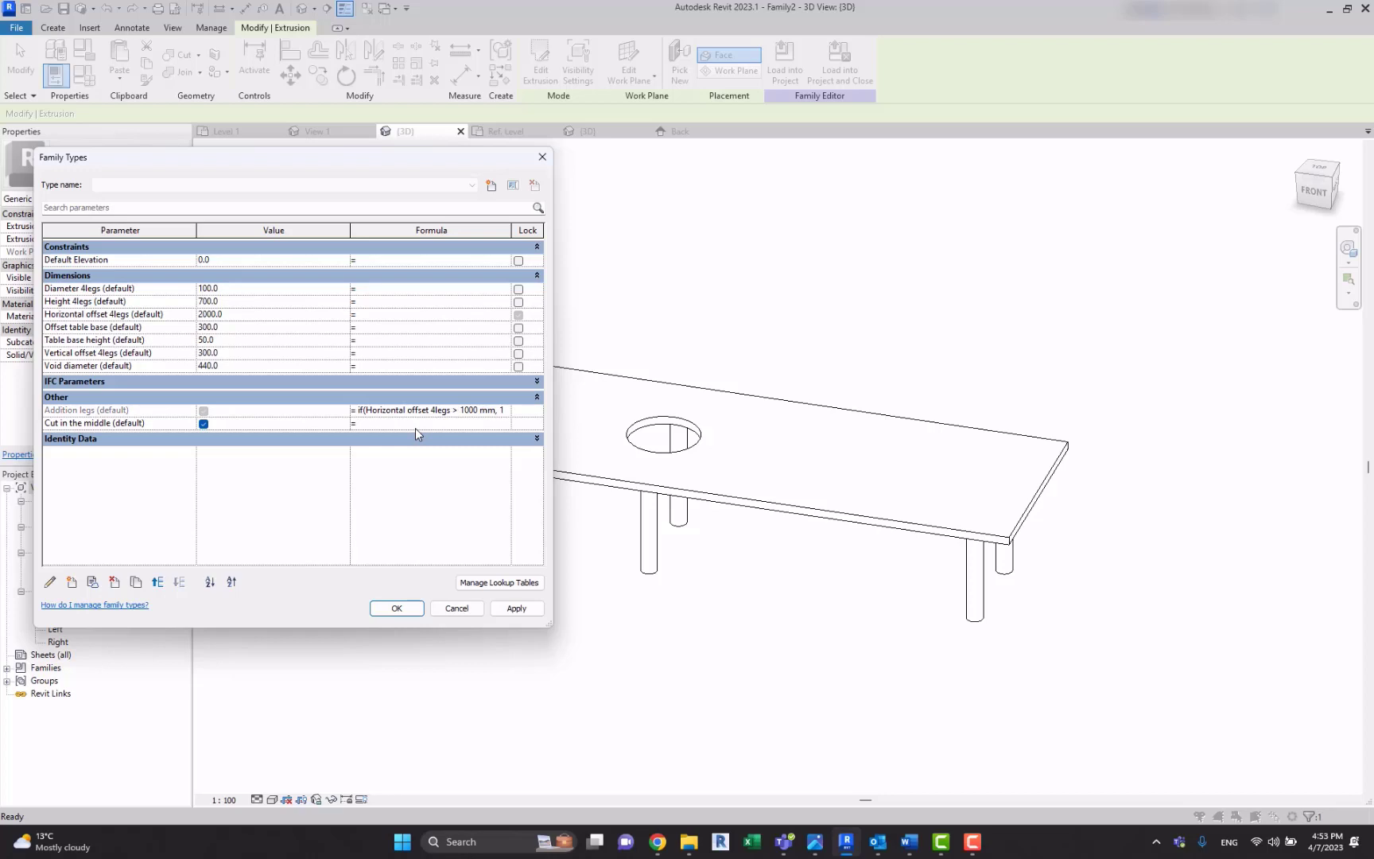
Step: Apply the formula, then tie the middle legs' Visible property to Addition legs
left_click(516, 608)
left_click(397, 609)
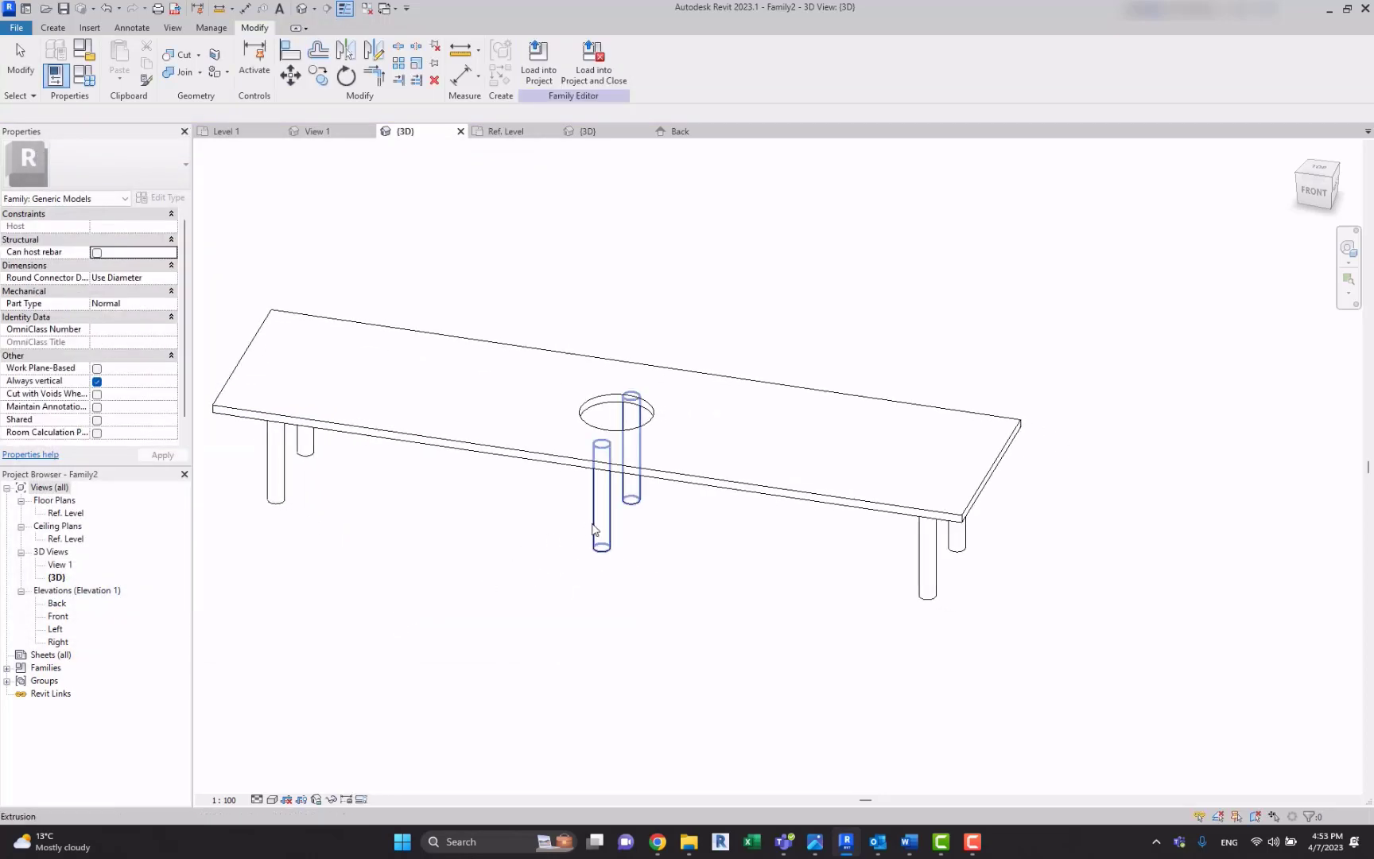
left_click(631, 478)
middle_click_drag(252, 364, 208, 360)
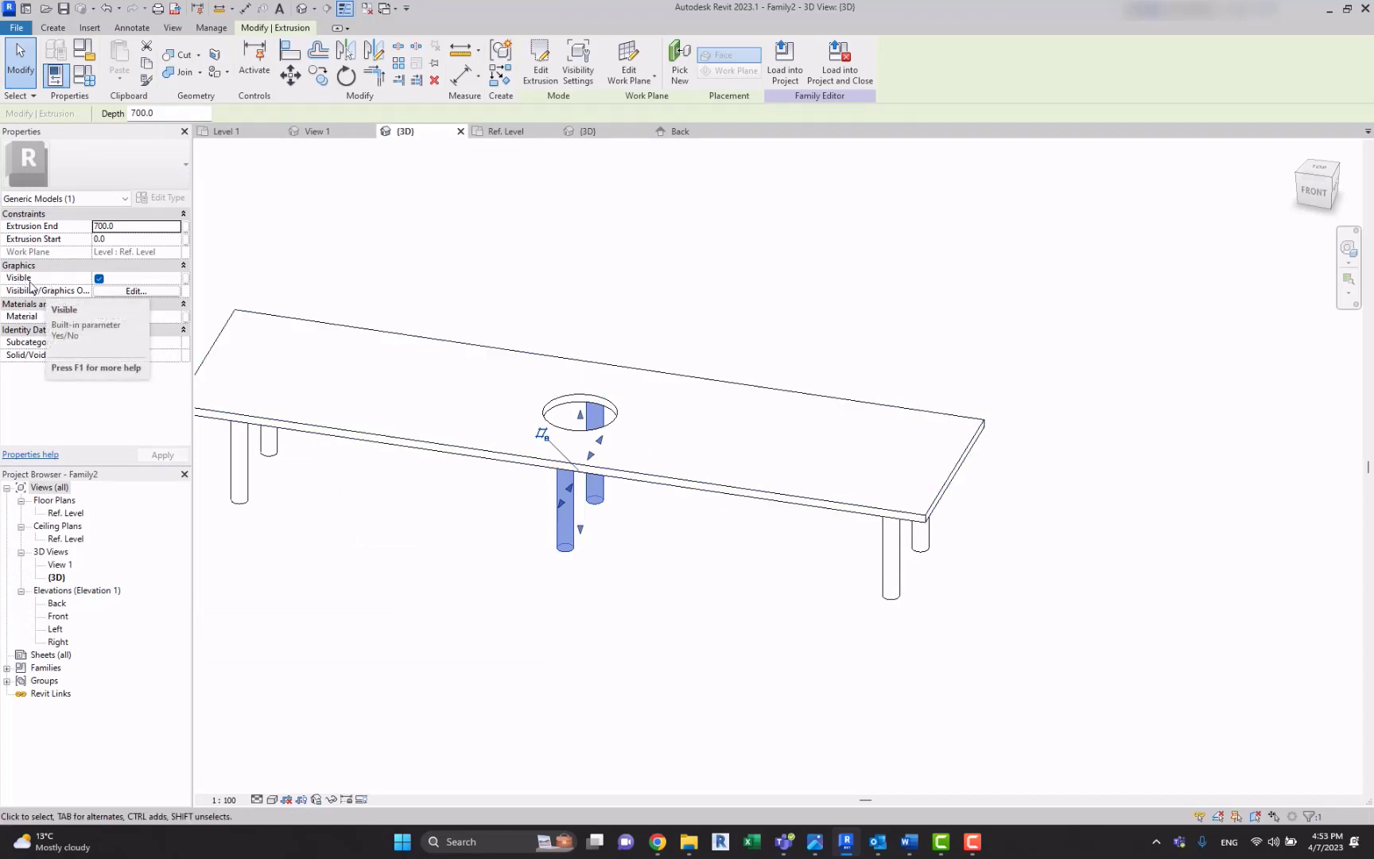
left_click(188, 283)
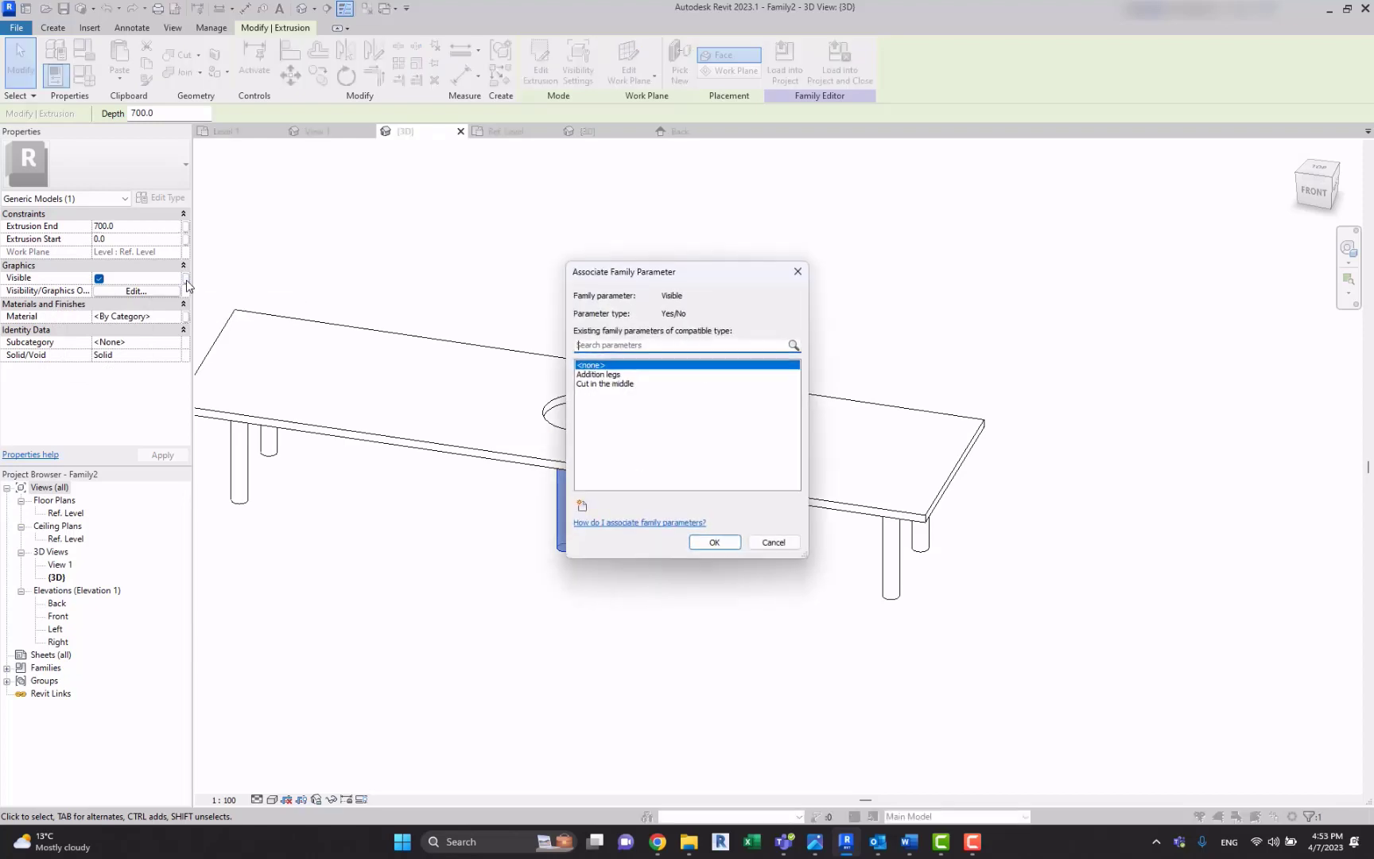
left_click(600, 375)
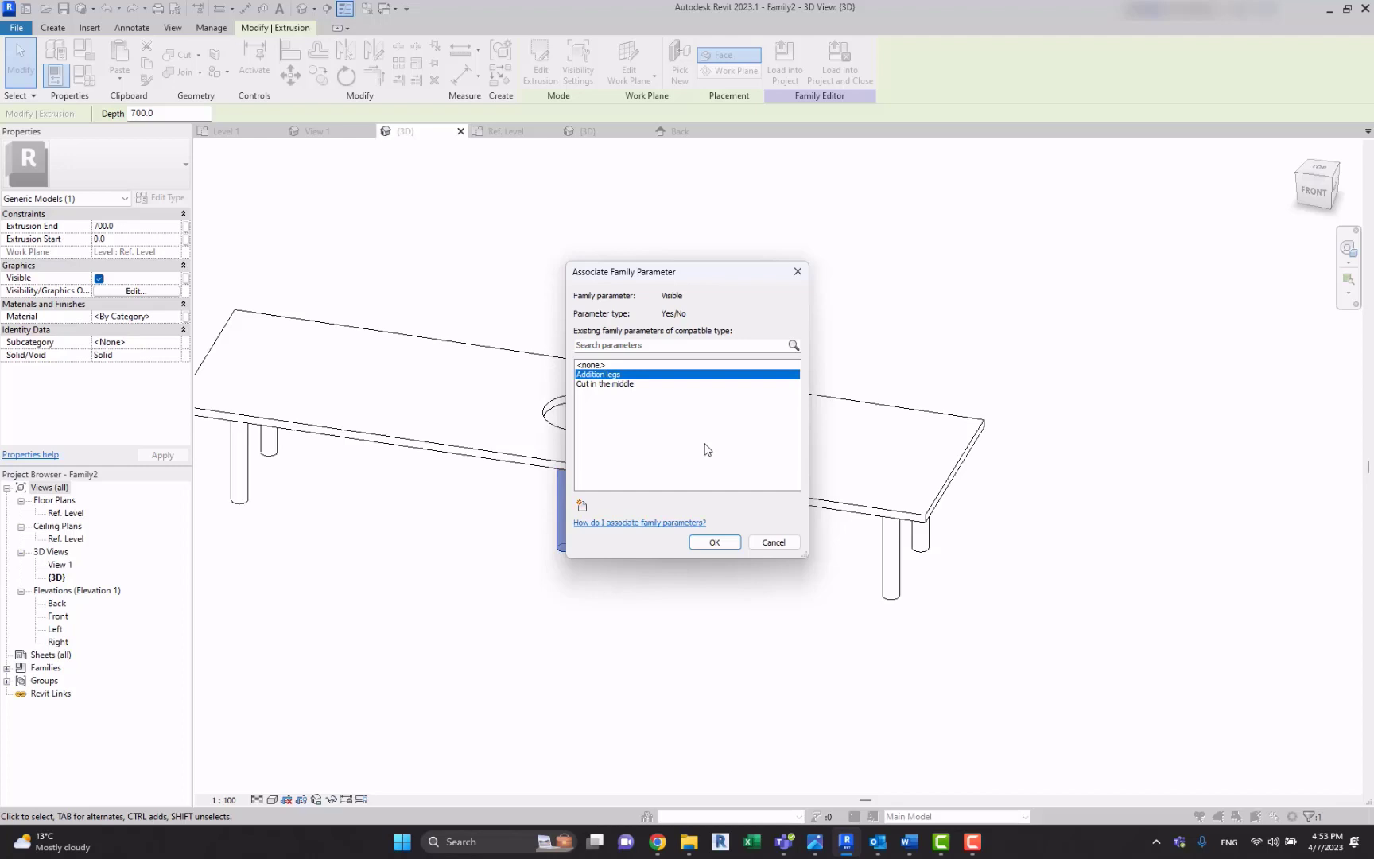
left_click(715, 542)
Step: Check the middle legs by selecting them and zoom in on the table
left_click(699, 583)
middle_click_drag(699, 598, 668, 601)
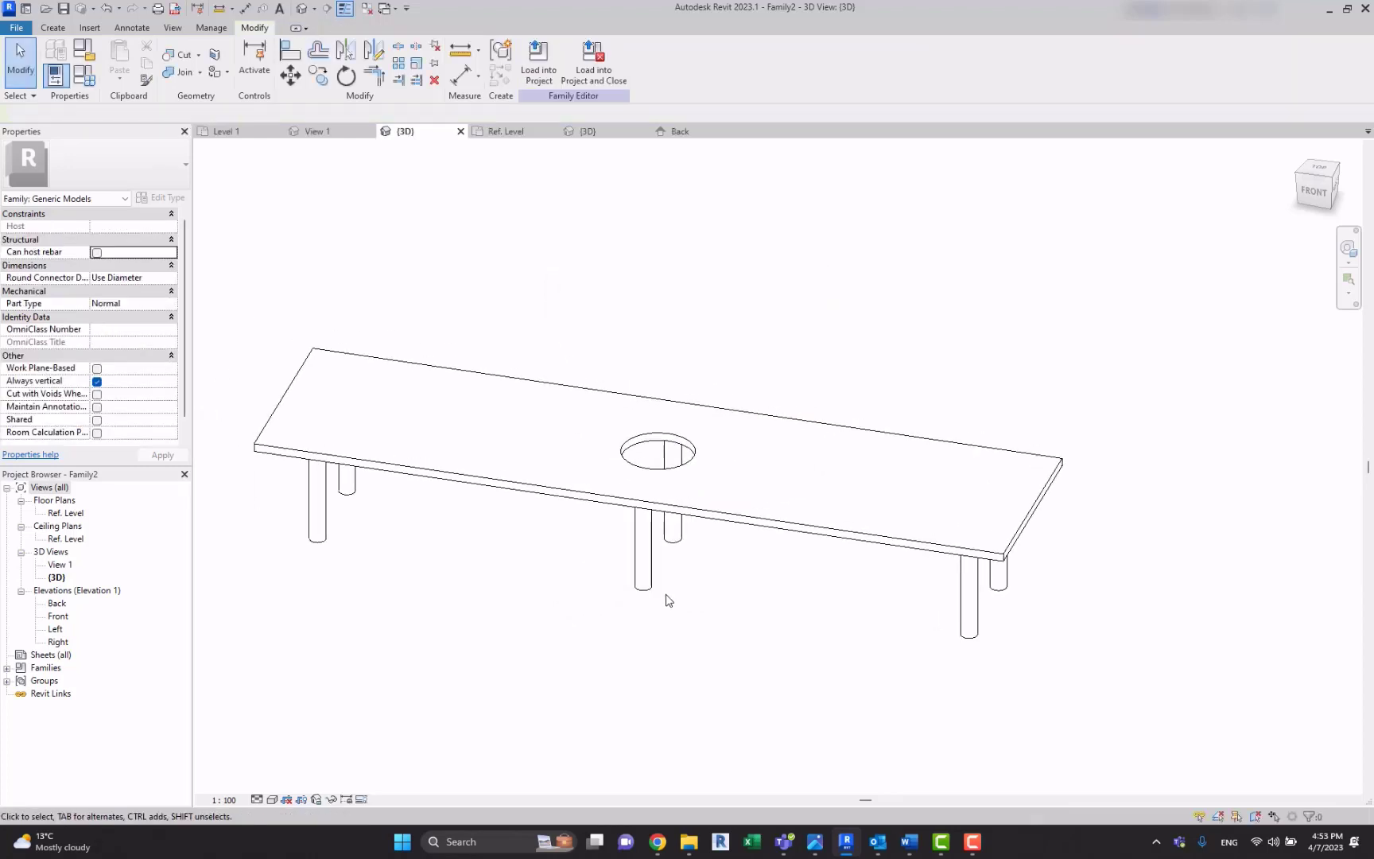
left_click(648, 588)
left_click(715, 613)
scroll(687, 629, "up", 1)
scroll(600, 588, "up", 1)
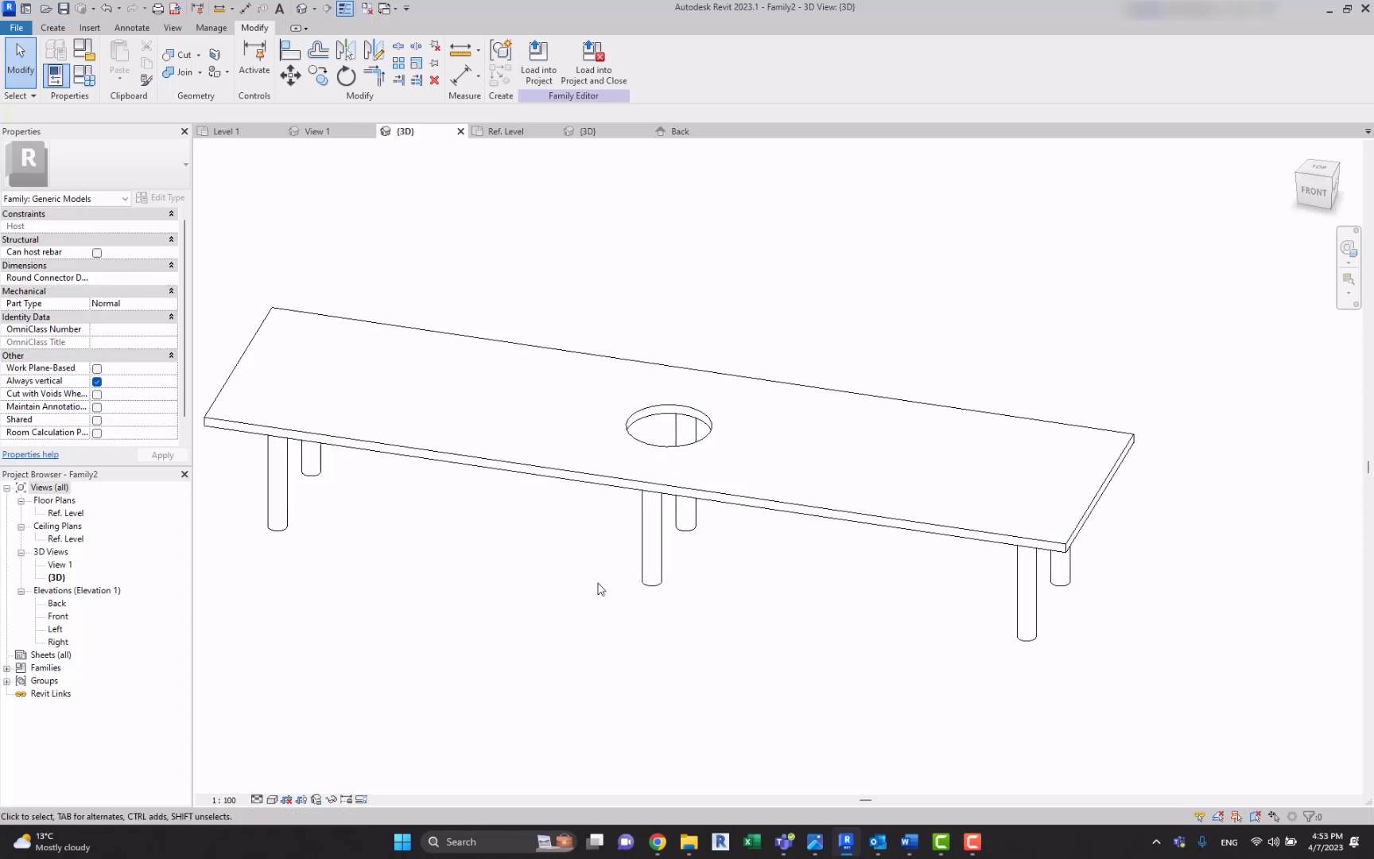
Step: Change Horizontal offset 4legs to 800 in Family Types and check the middle legs
left_click(83, 76)
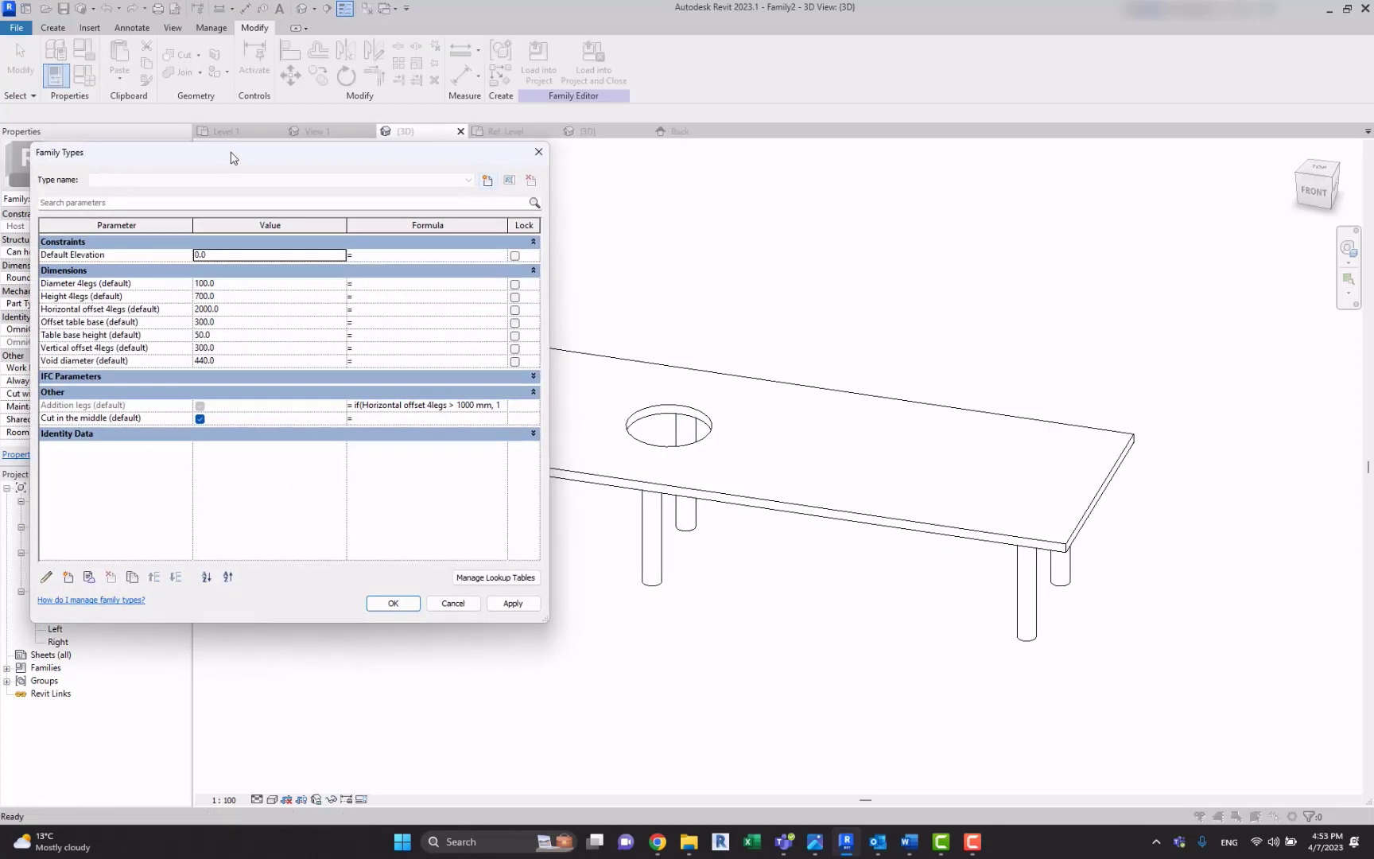
left_click(240, 315)
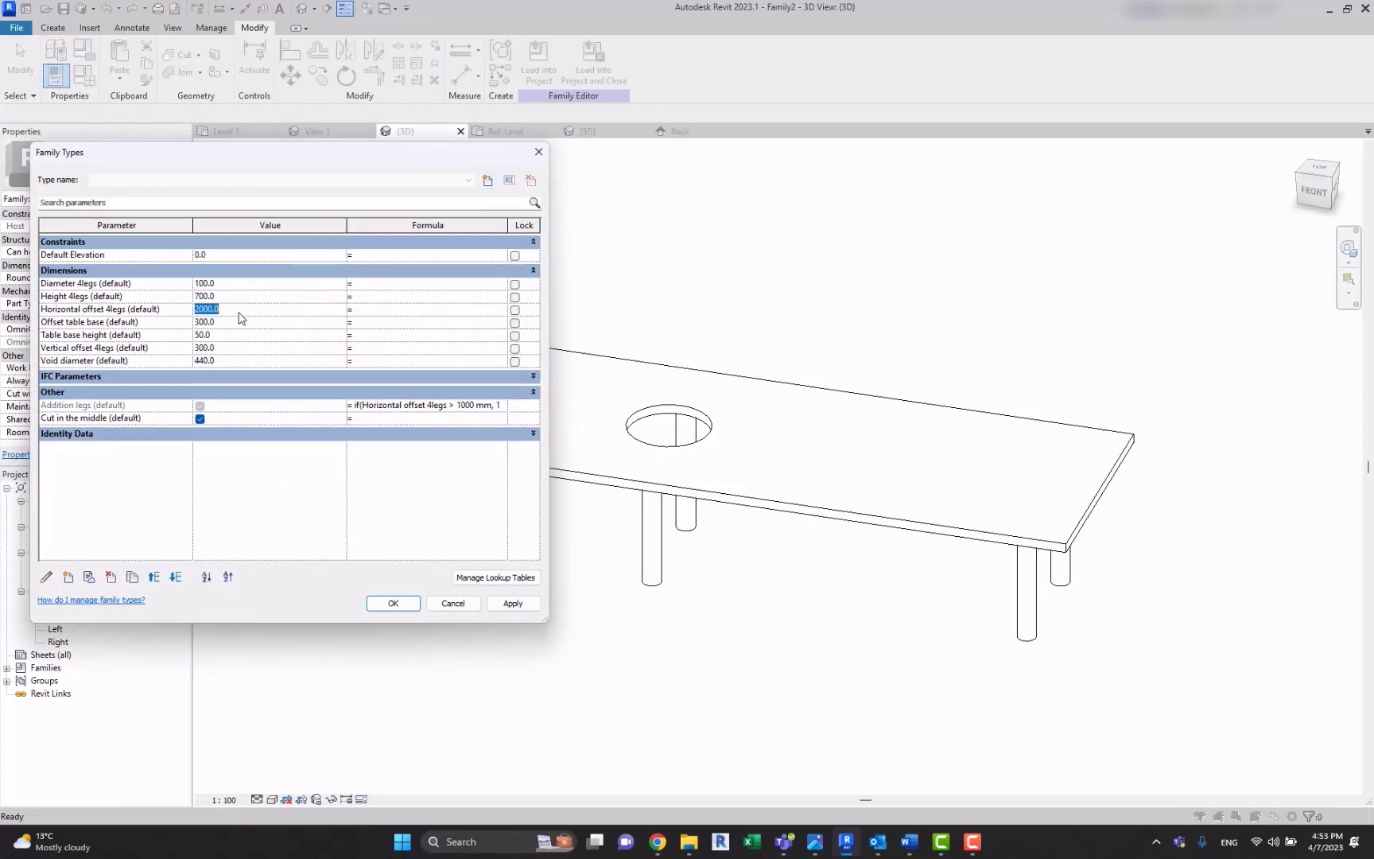
type("800")
left_click(501, 606)
left_click(394, 603)
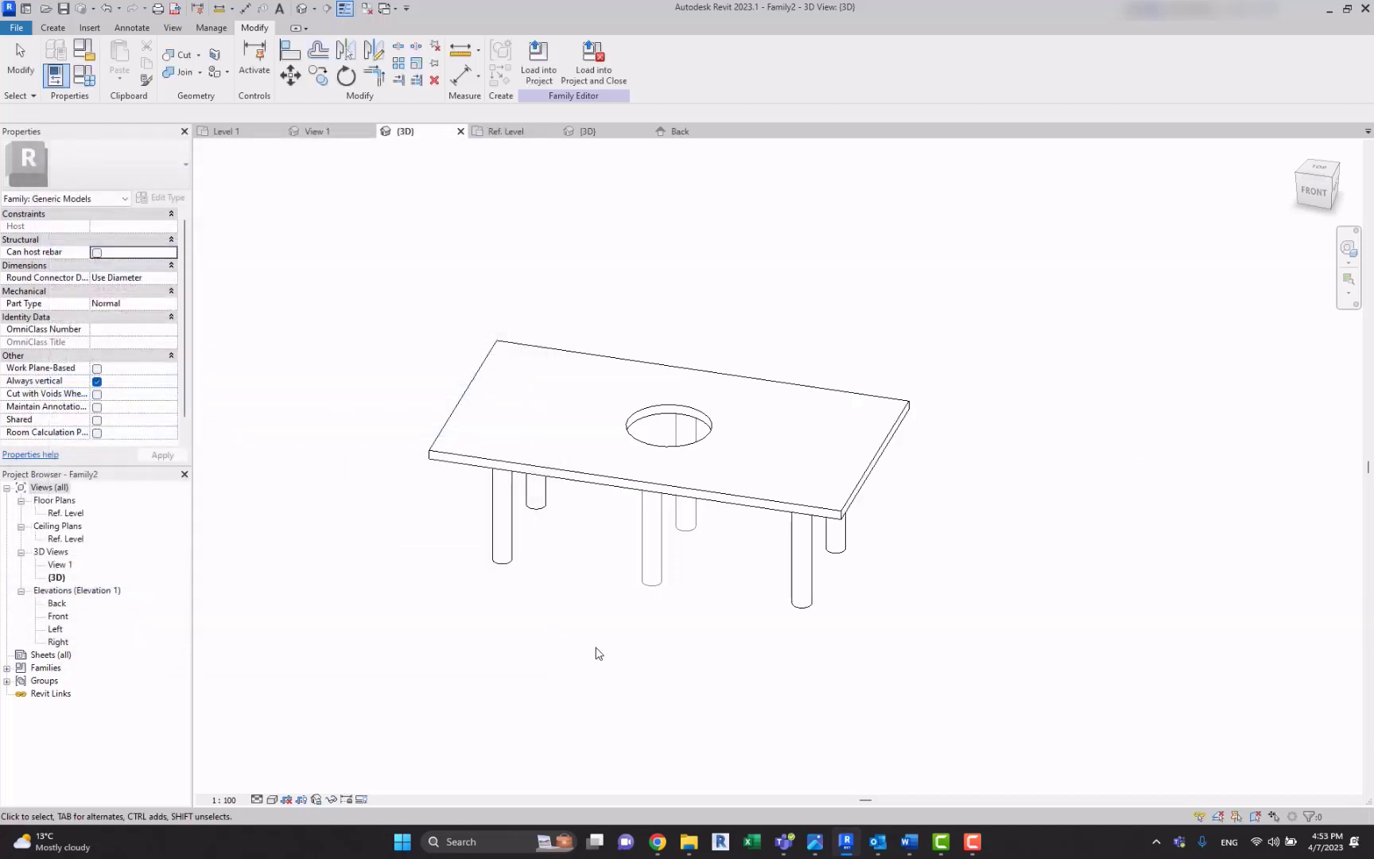
left_click(660, 587)
left_click(689, 602)
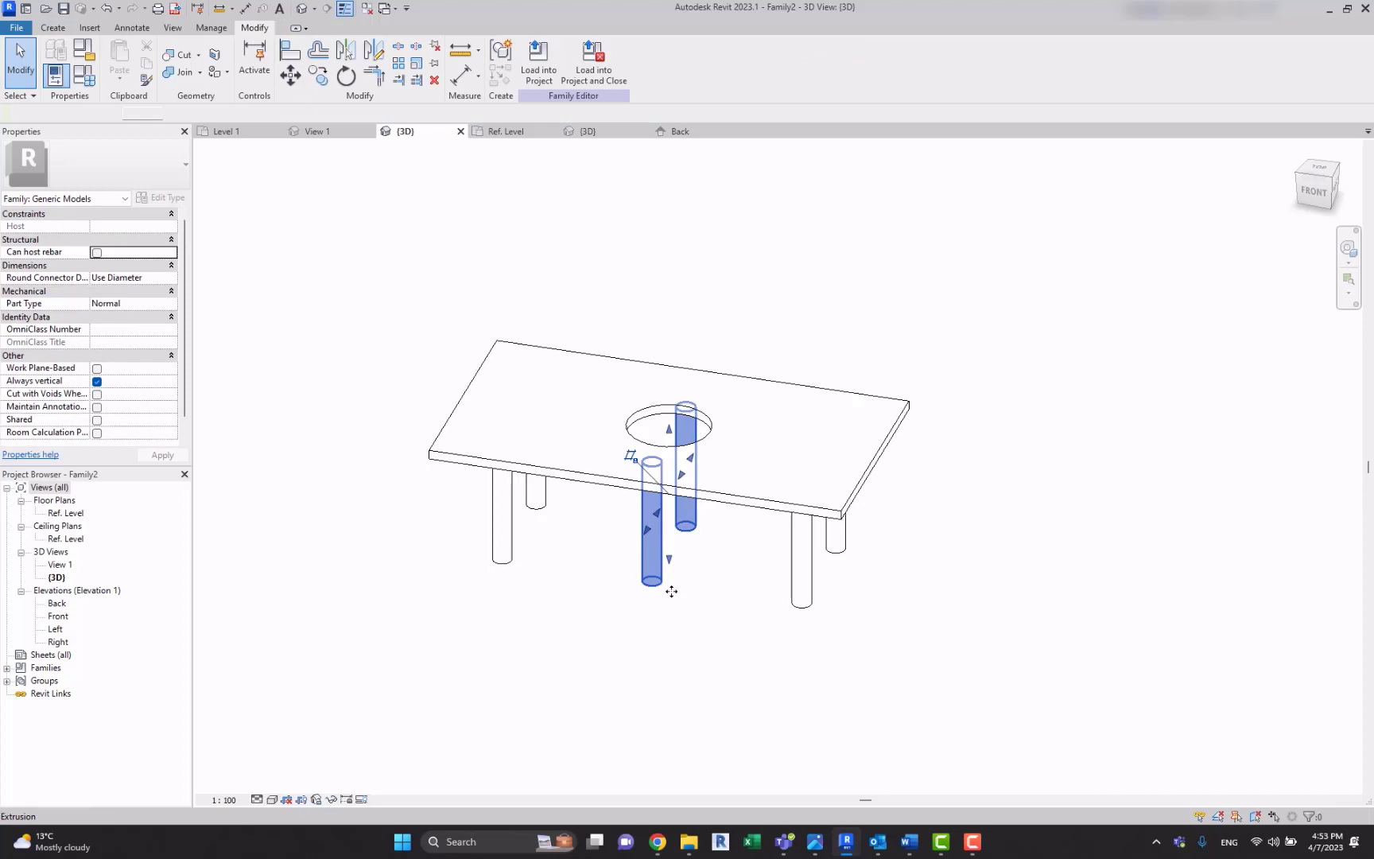
left_click(666, 590)
left_click(689, 604)
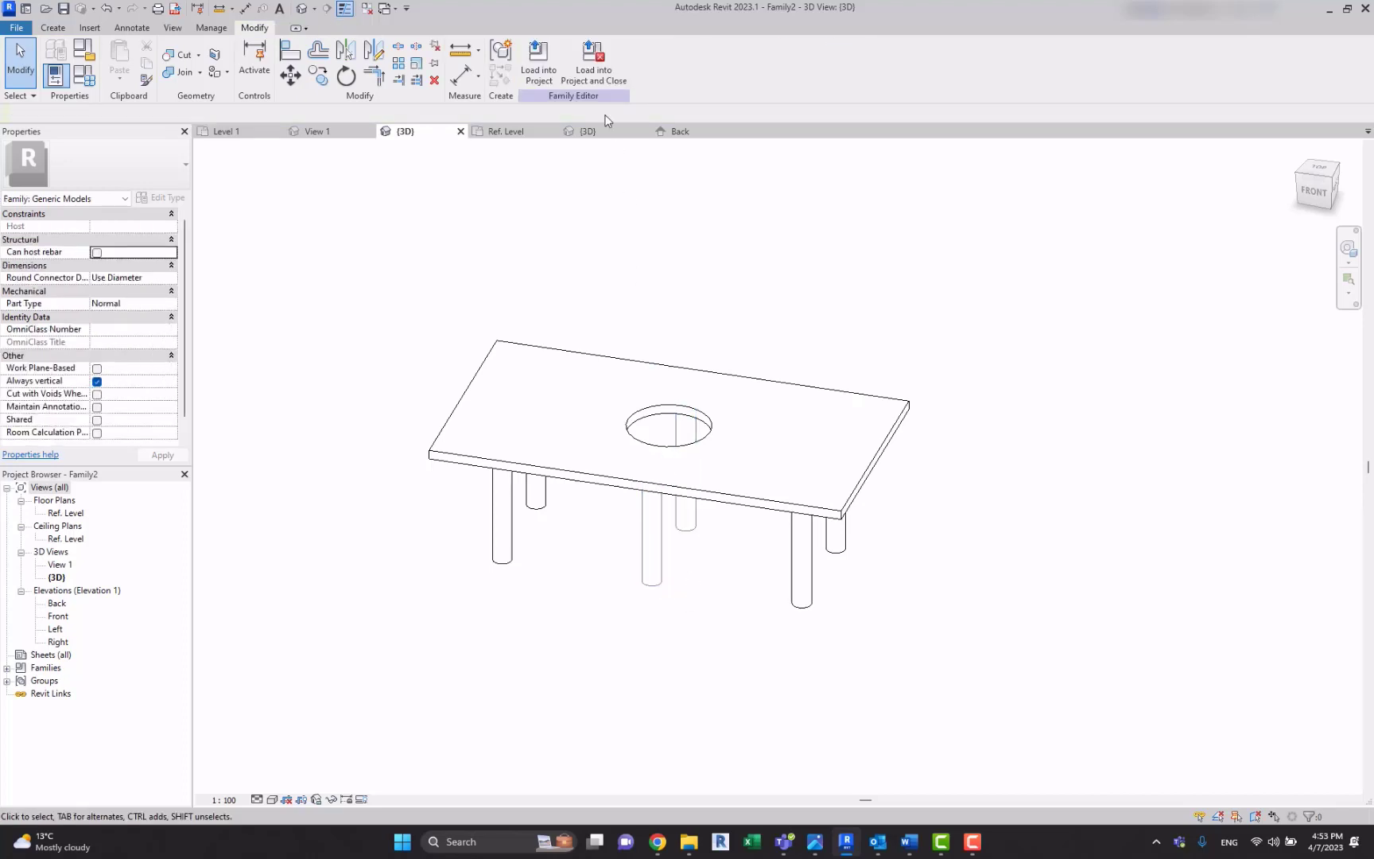
Step: Reload the table family into the project, overwriting it, and set Horizontal offset 4legs to 1200
left_click(539, 60)
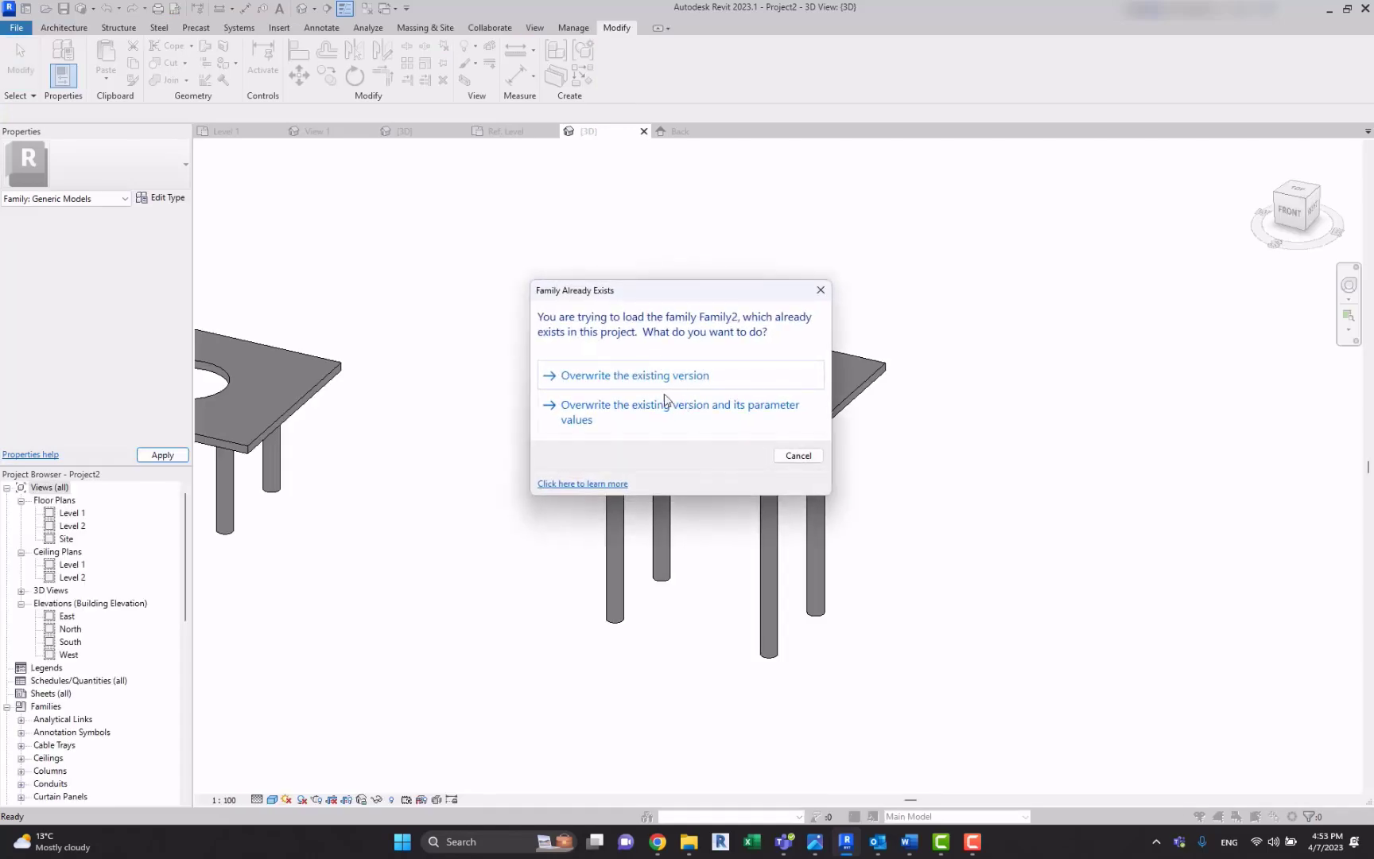
left_click(665, 402)
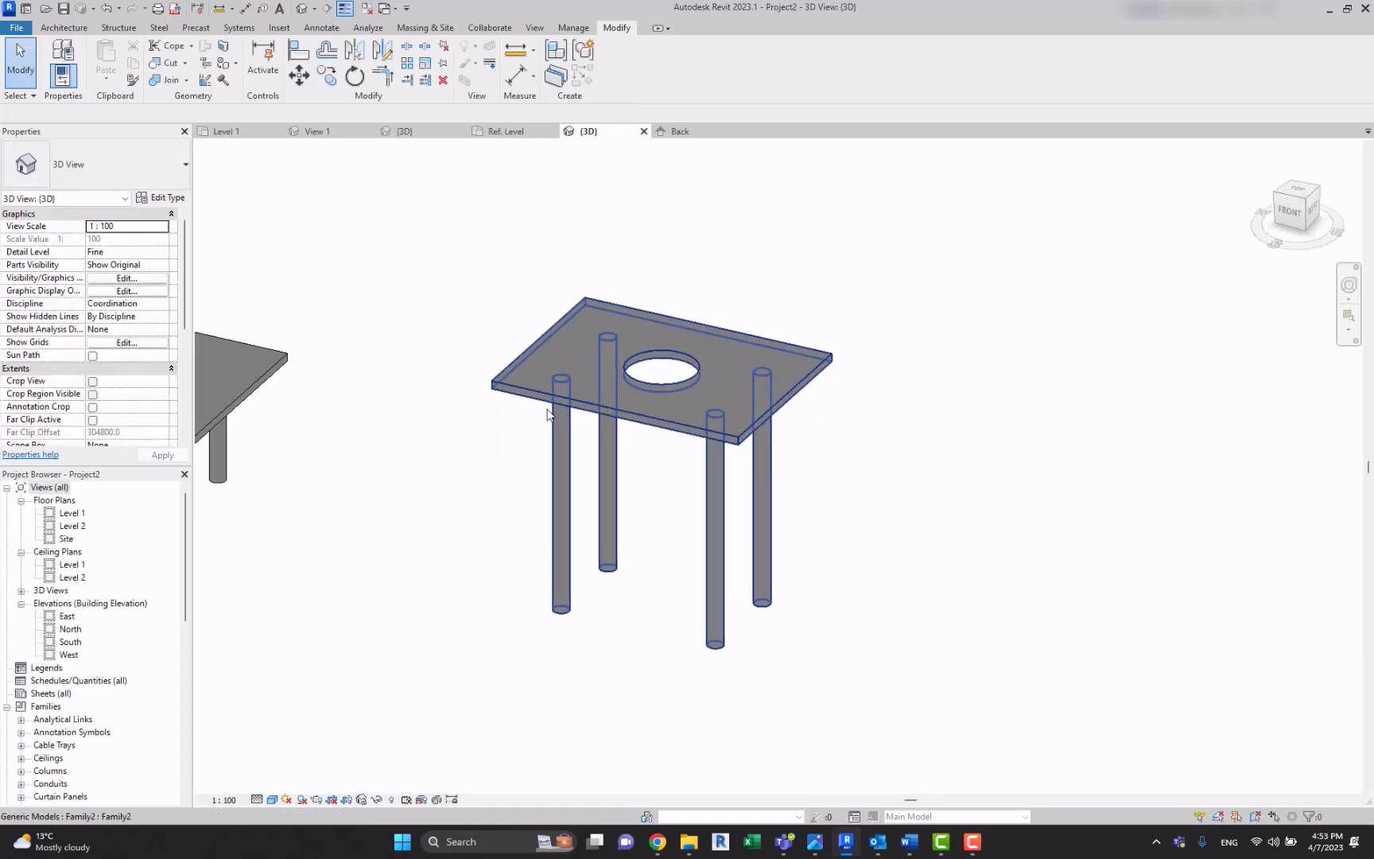
left_click(534, 397)
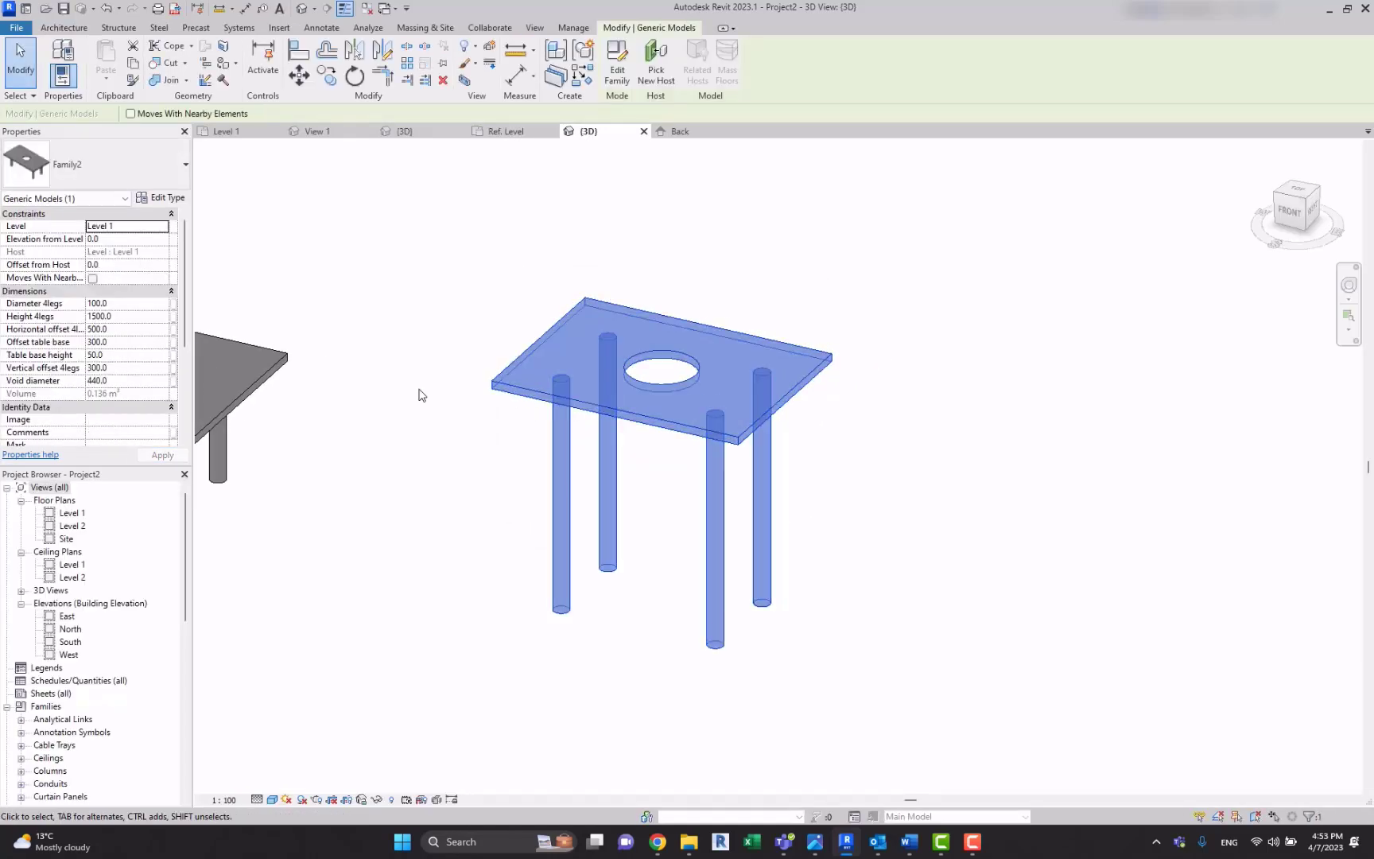
left_click(125, 331)
type("1200")
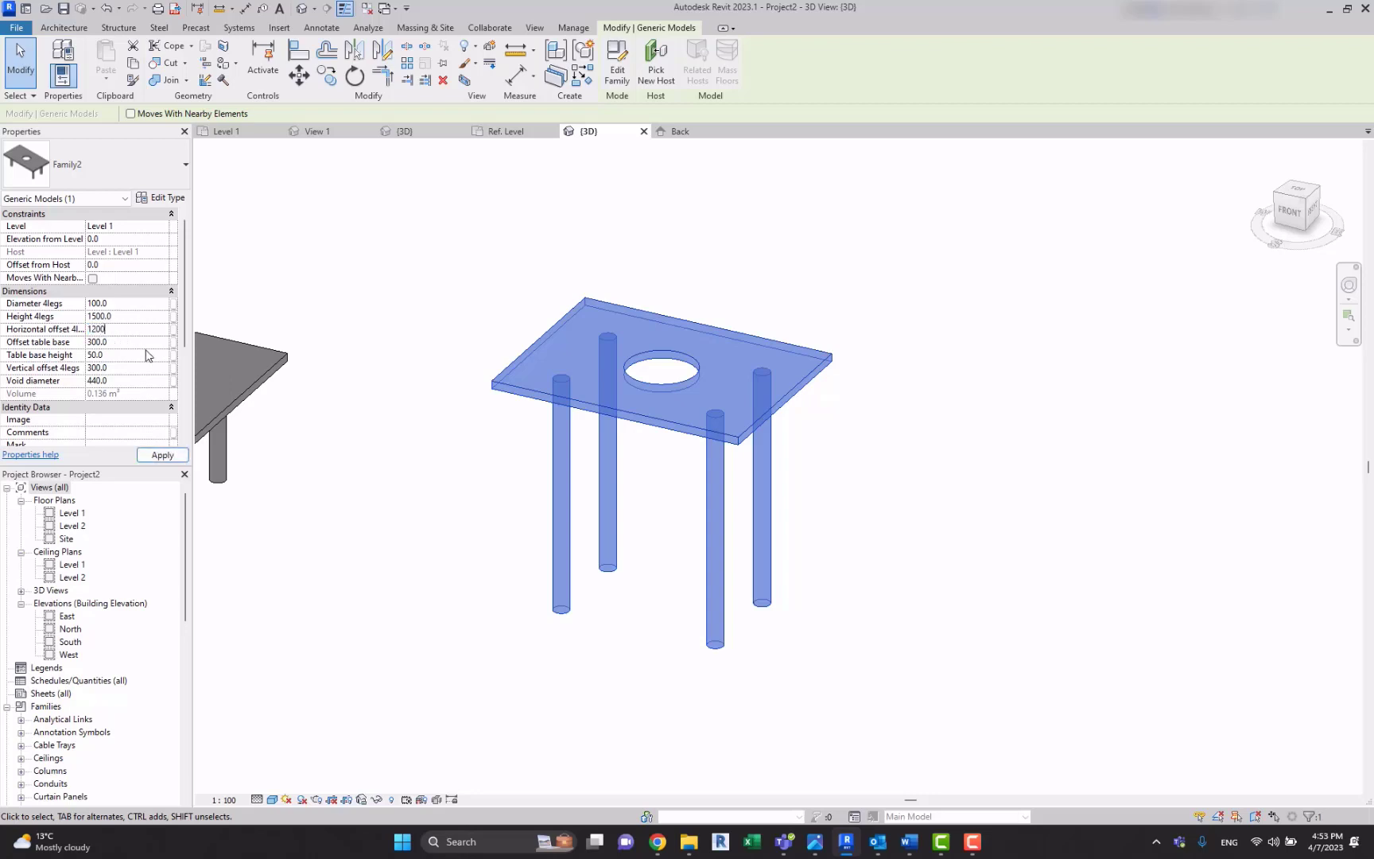
left_click(160, 455)
Step: Reselect the placed table and reduce its Horizontal offset 4legs to 300
left_click(414, 518)
left_click(631, 546)
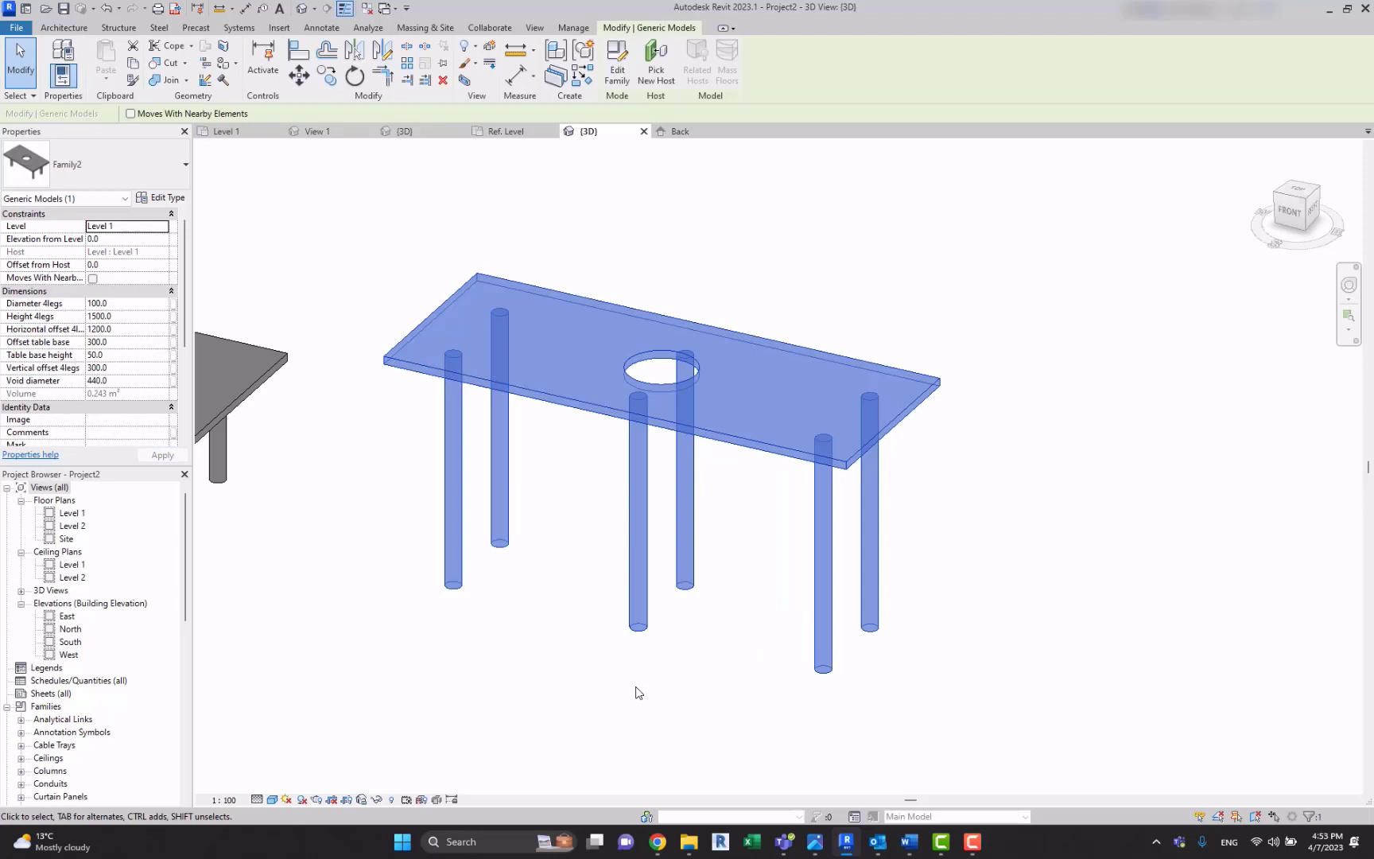
left_click(638, 690)
left_click(641, 633)
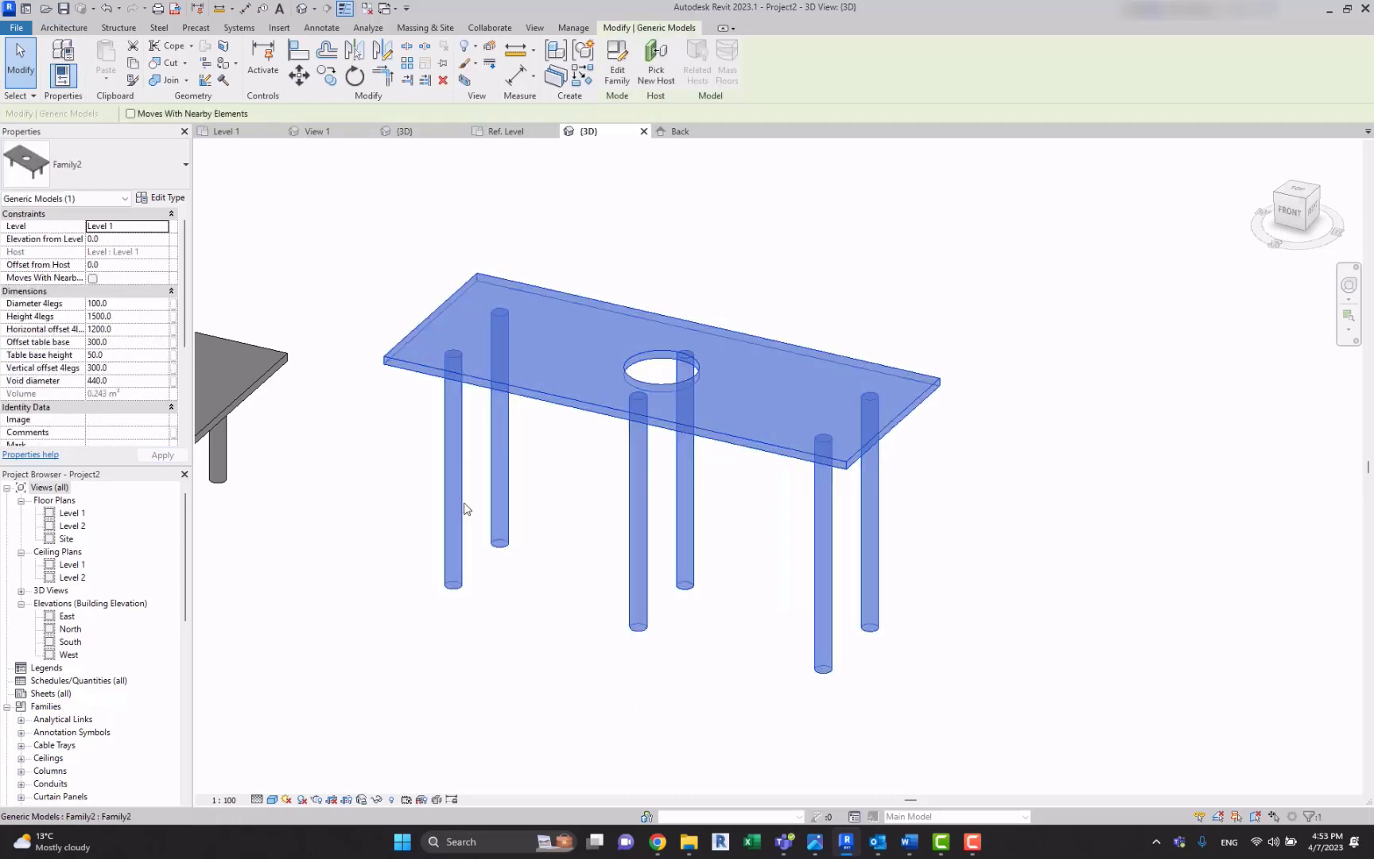
left_click(125, 329)
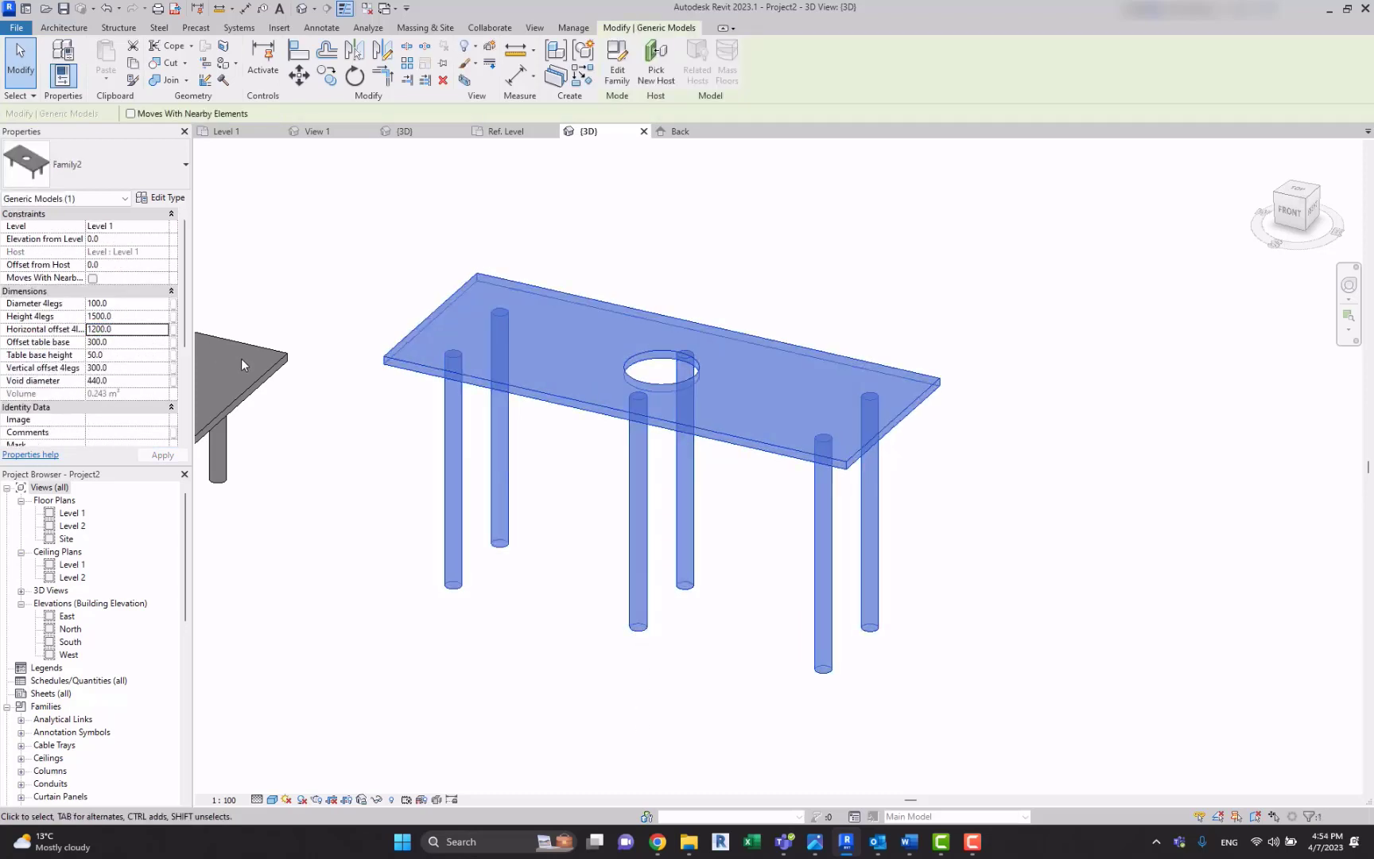
type("300")
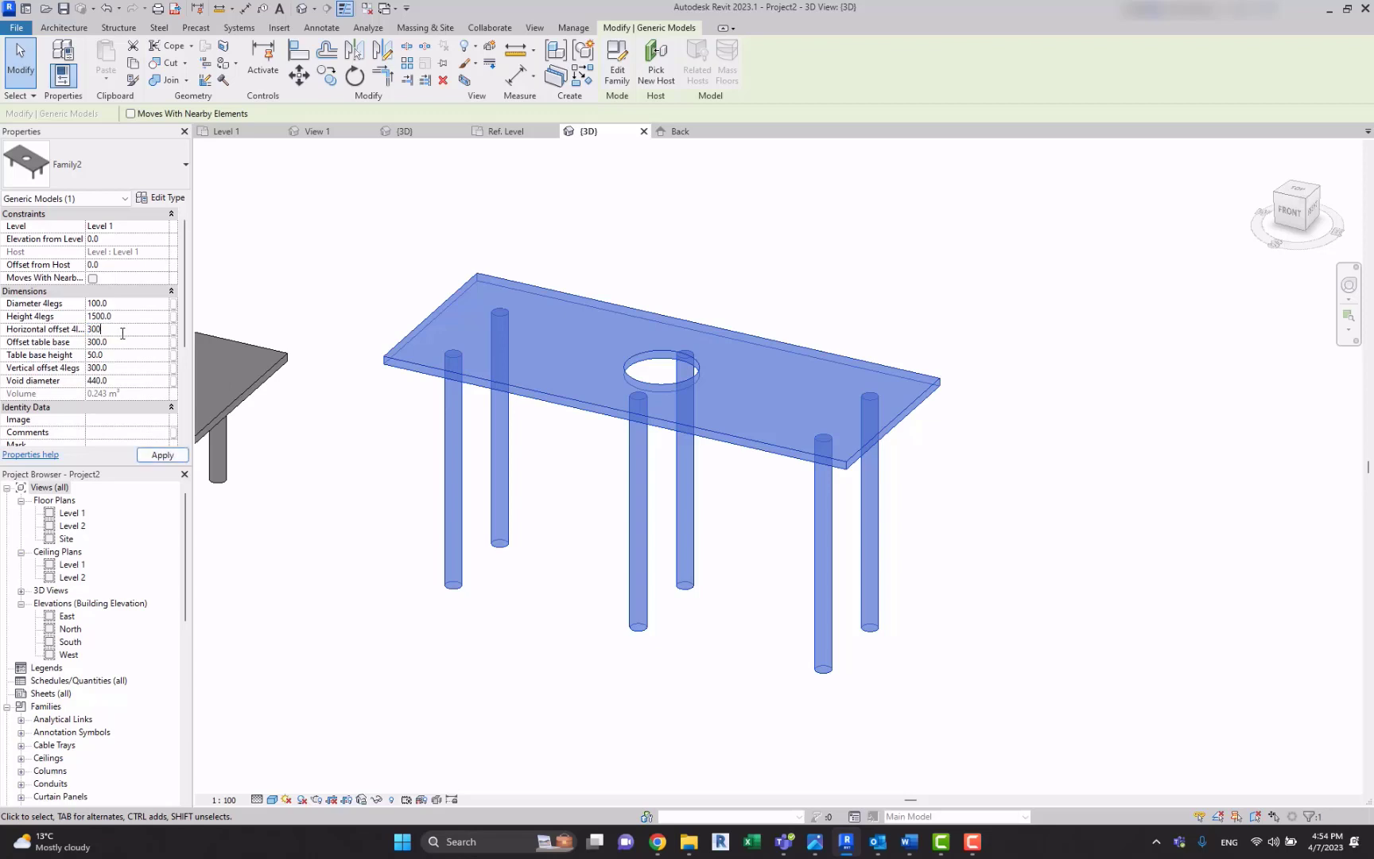
left_click(592, 686)
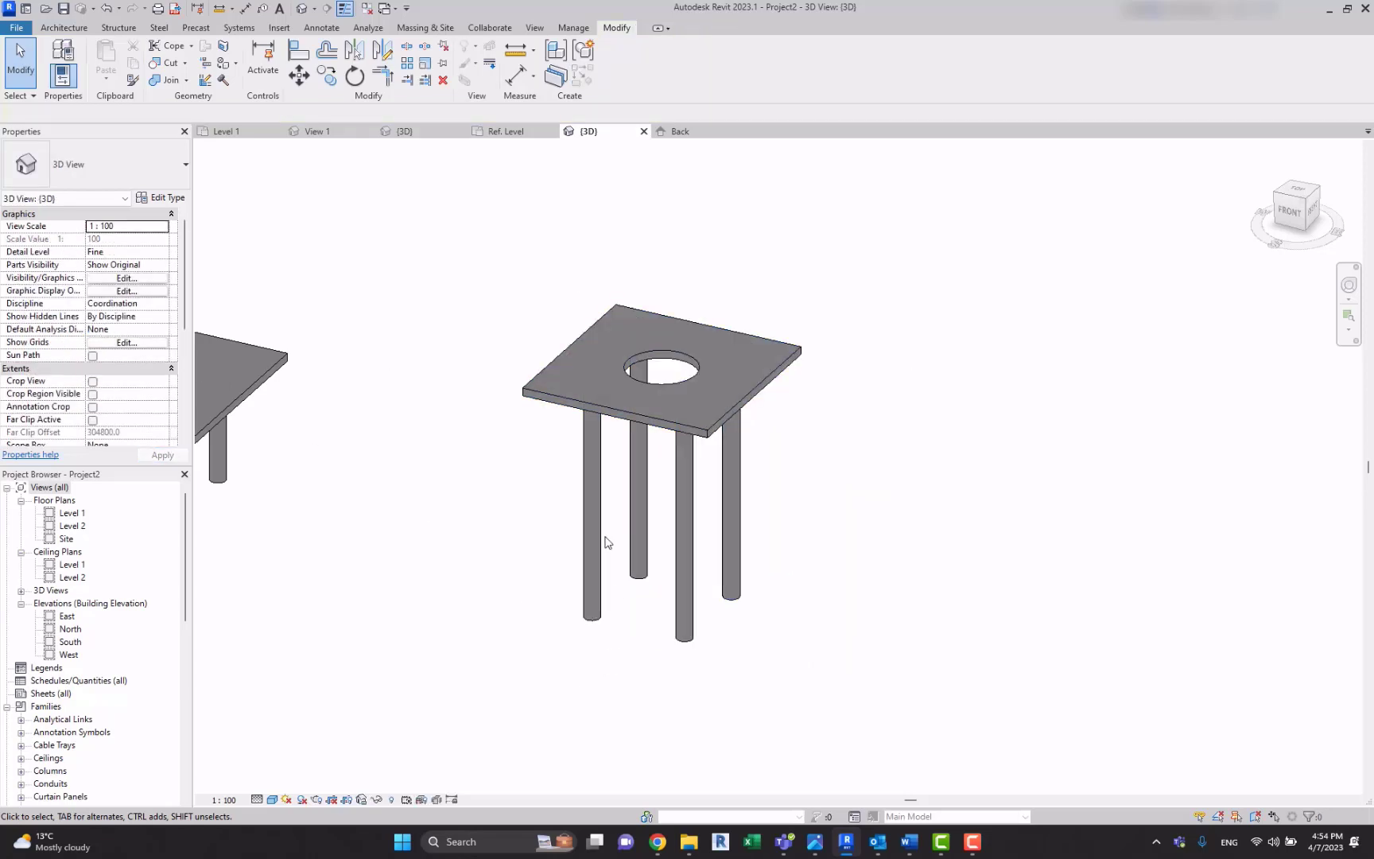
Step: Centre the table in the family 3D view and bring up Family Types, showing Horizontal offset 4legs 800.0
middle_click_drag(888, 444, 866, 449)
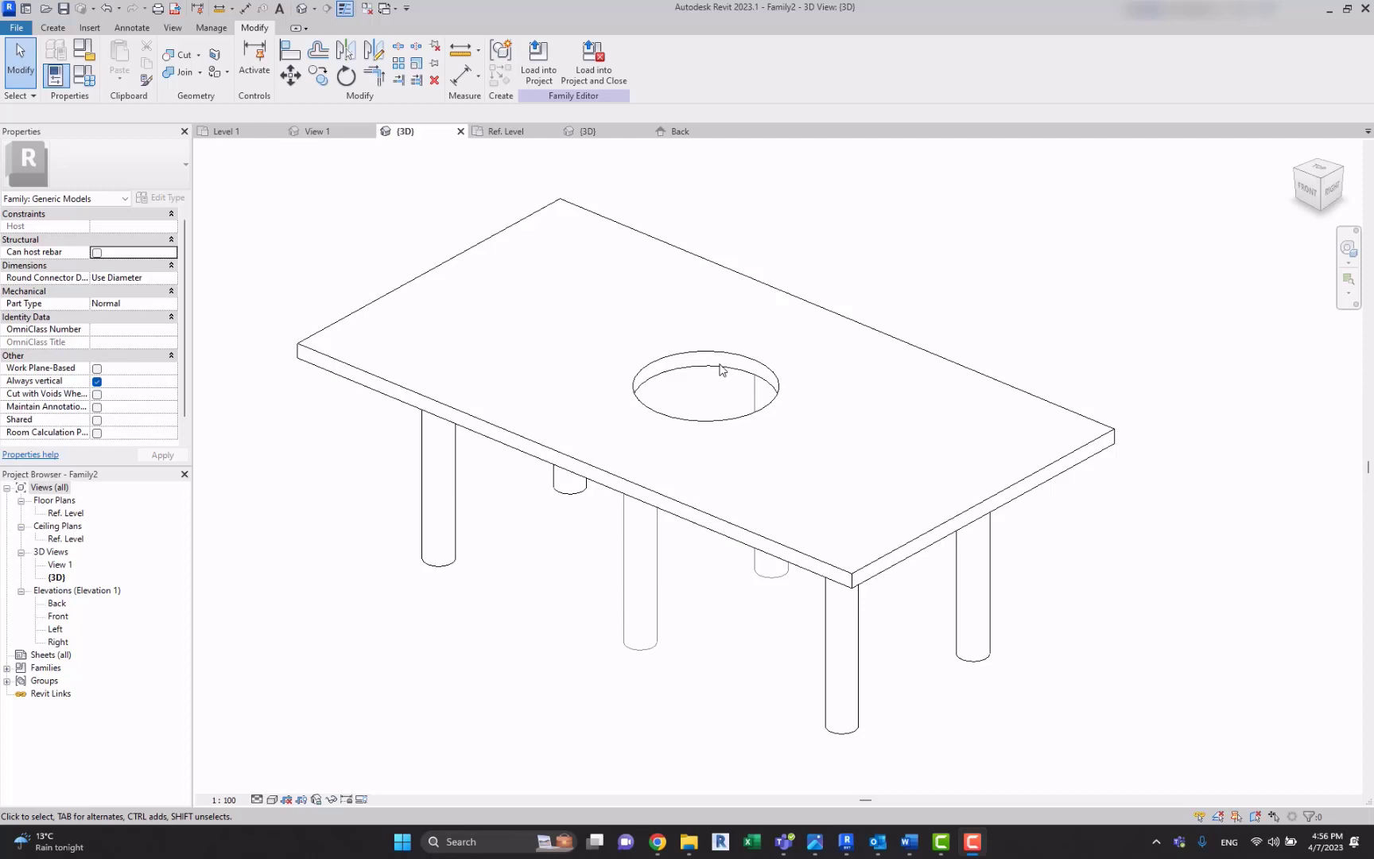
middle_click_drag(711, 380, 713, 402)
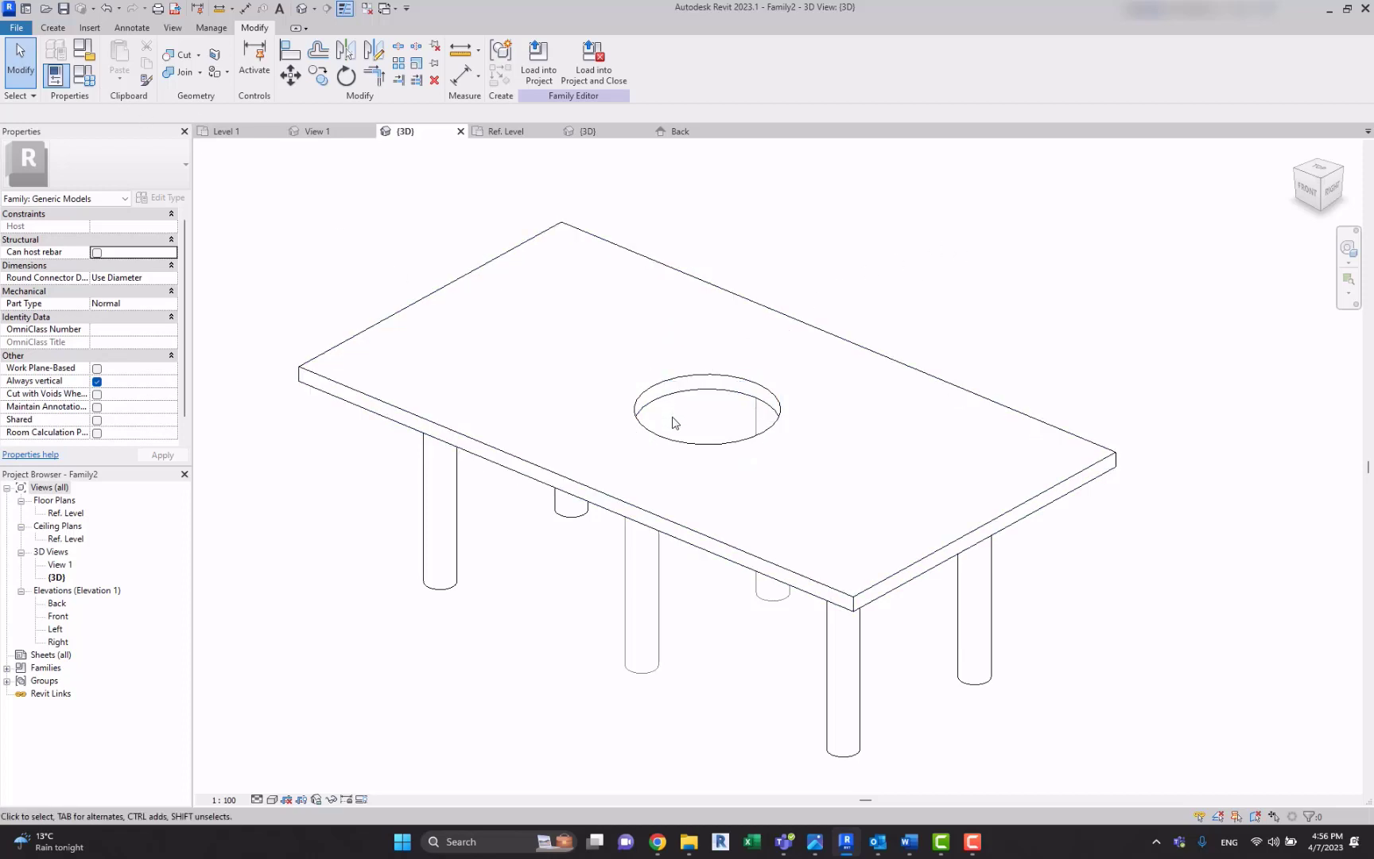
scroll(661, 463, "down", 4)
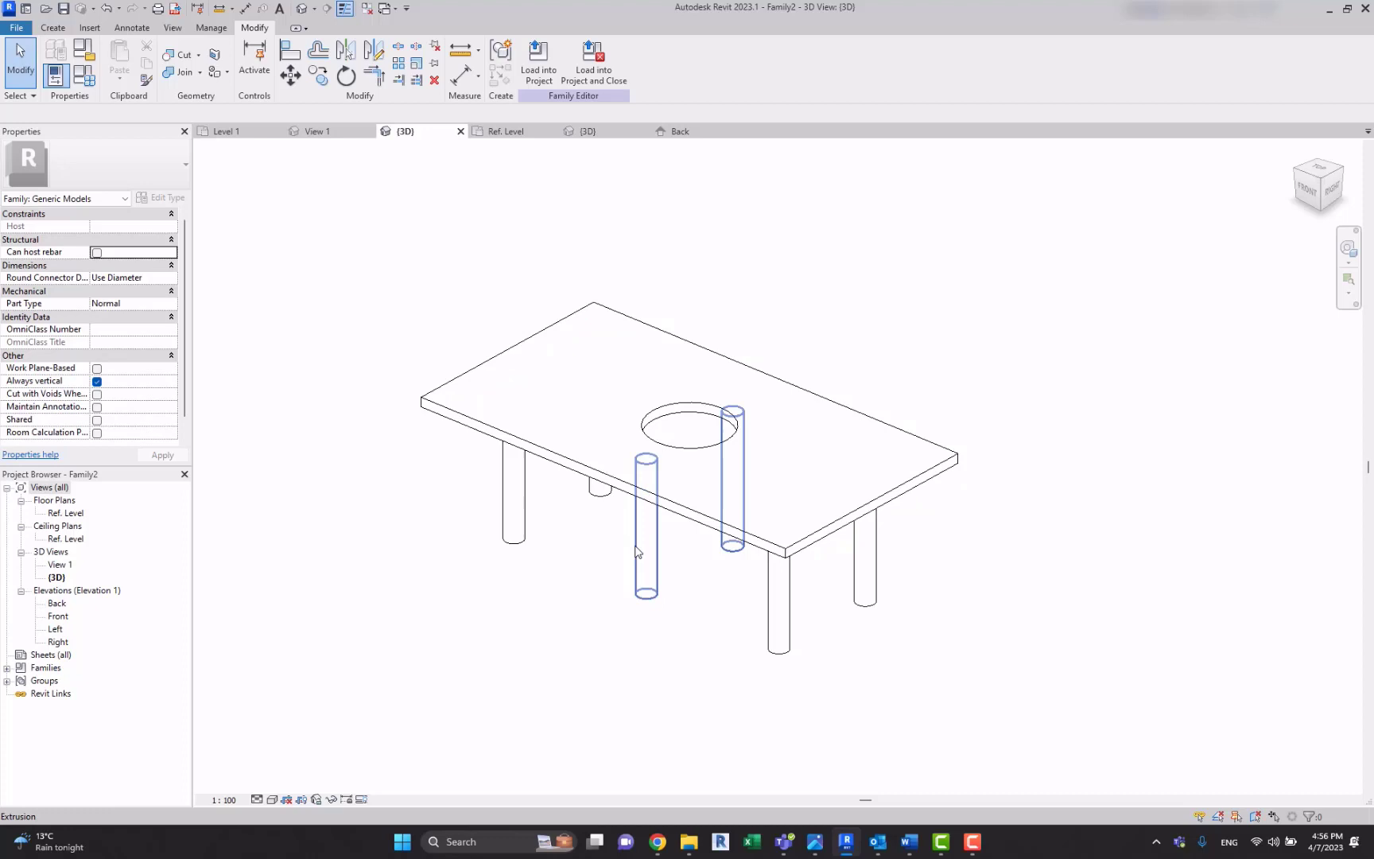
scroll(645, 548, "up", 2)
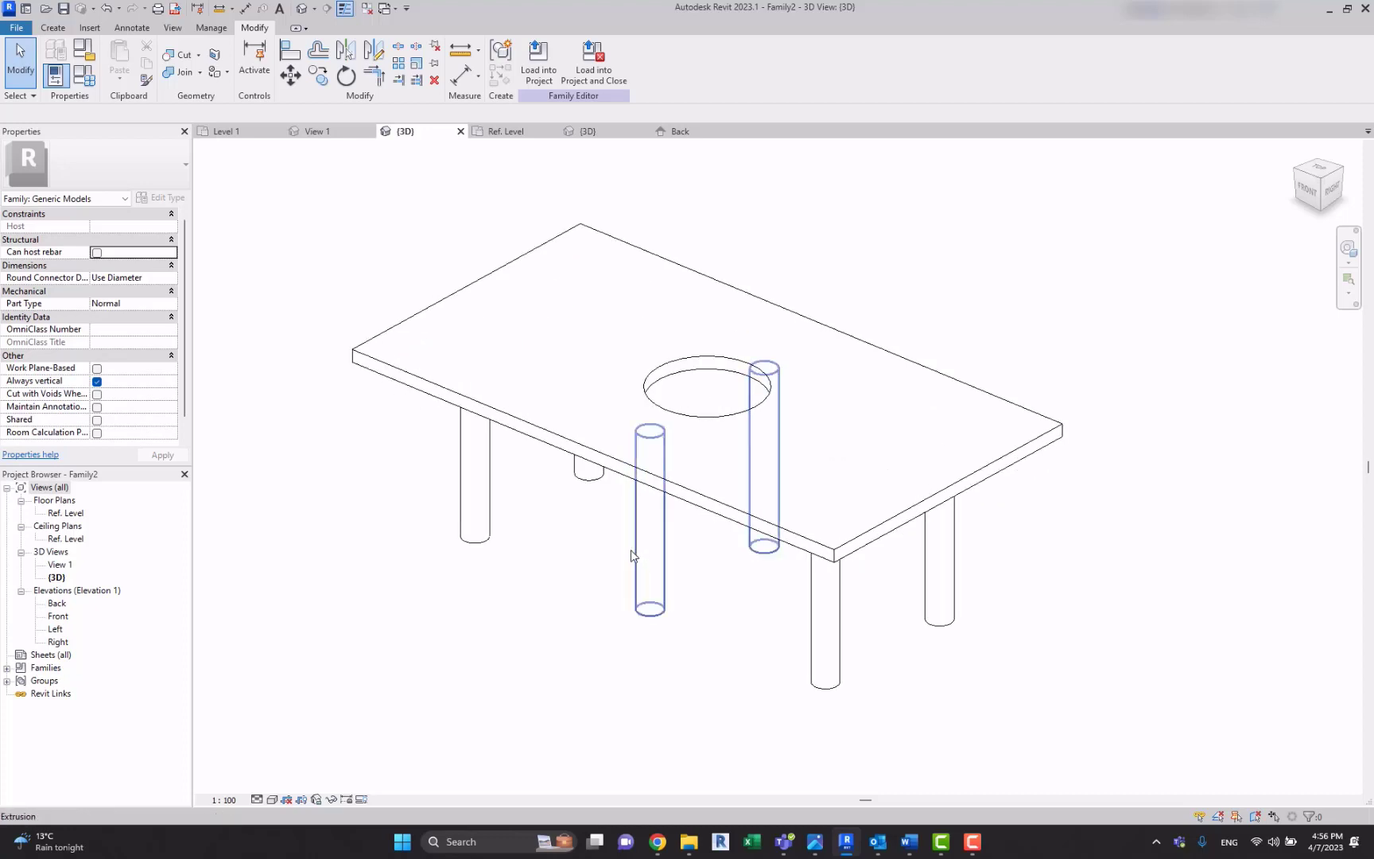
middle_click_drag(638, 559, 627, 569)
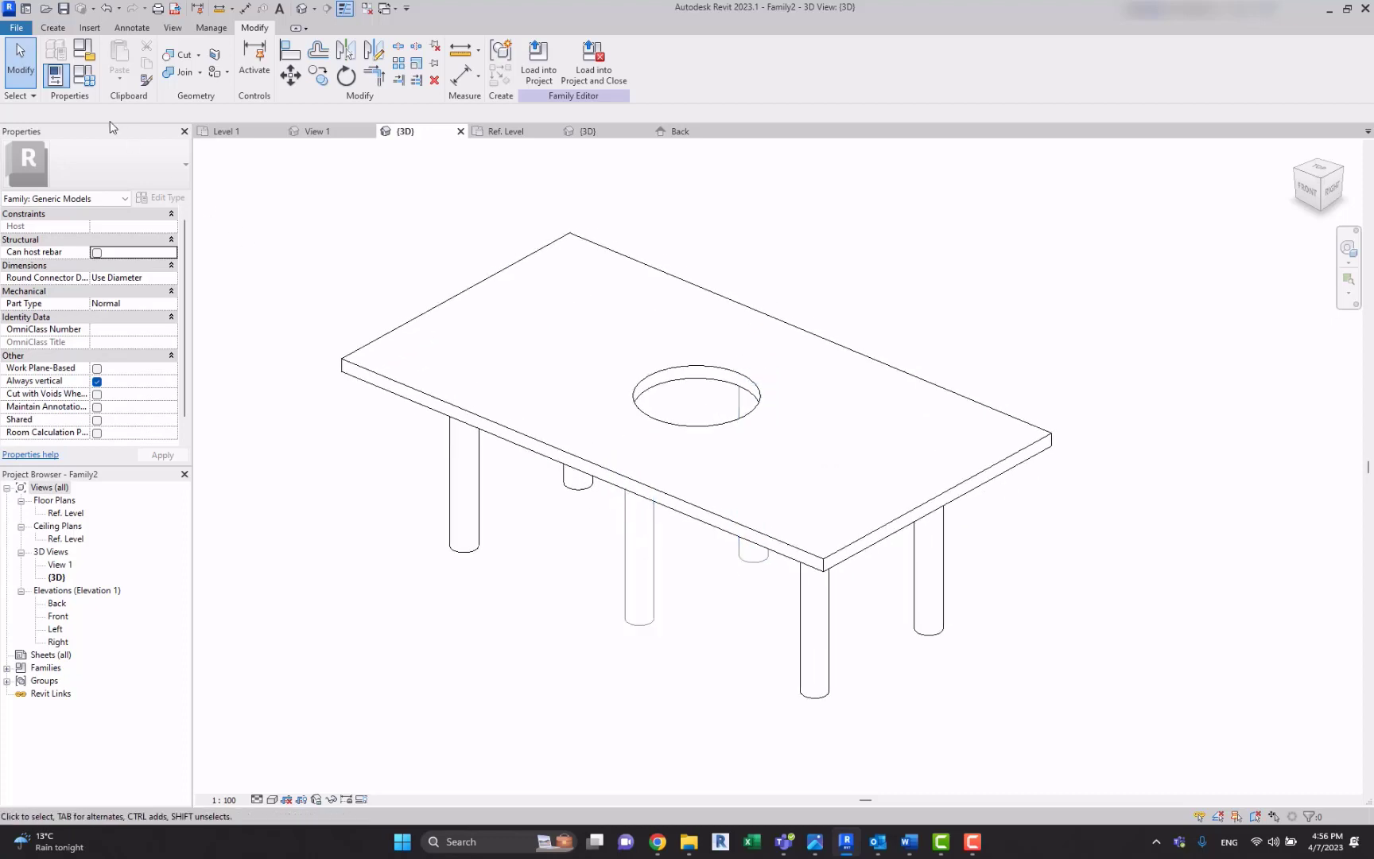
left_click(85, 76)
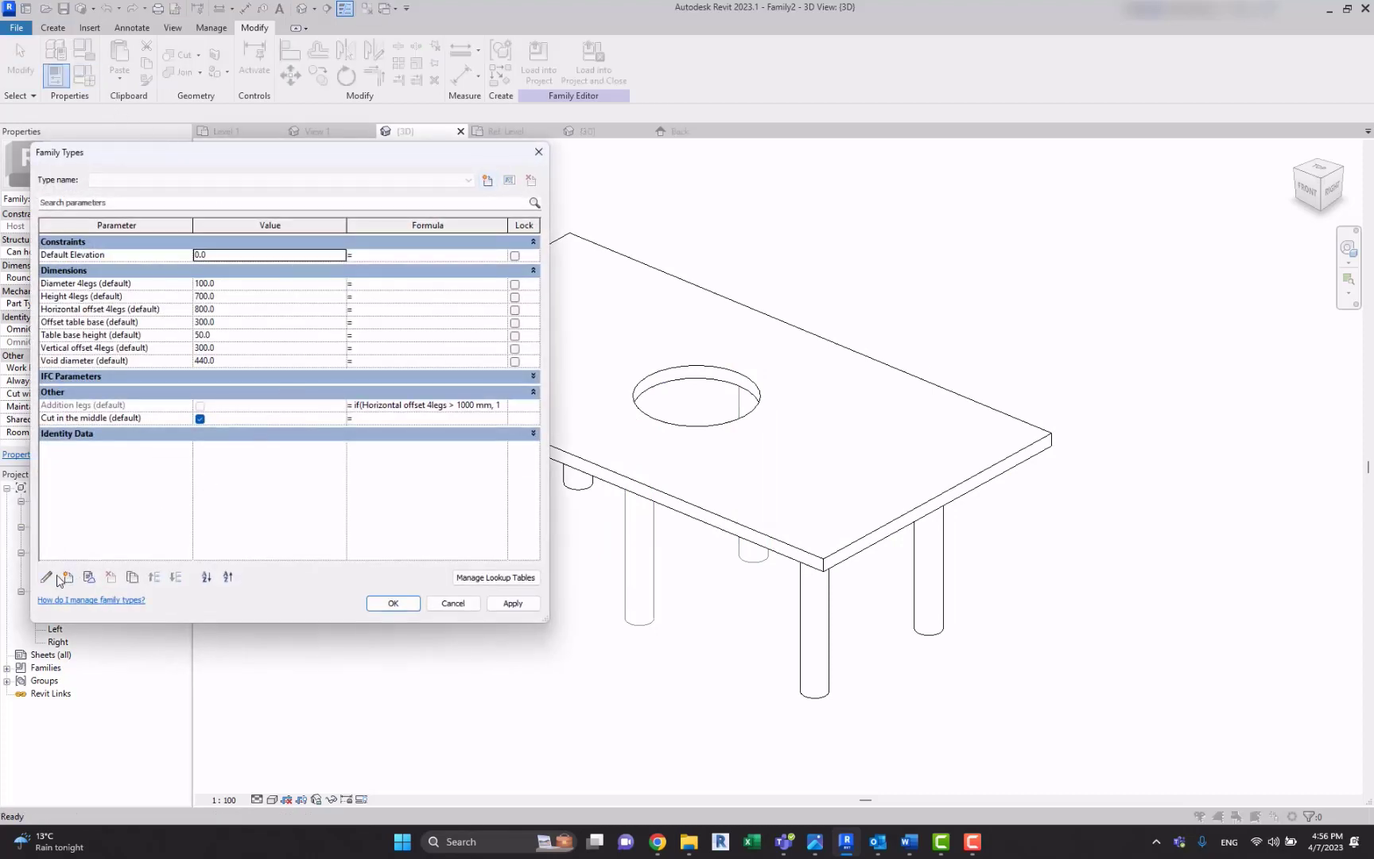
Step: Give Cut in the middle the formula if(and(Height 4legs > 600 mm, Addition legs), 1<2, 2<1)
left_click(94, 417)
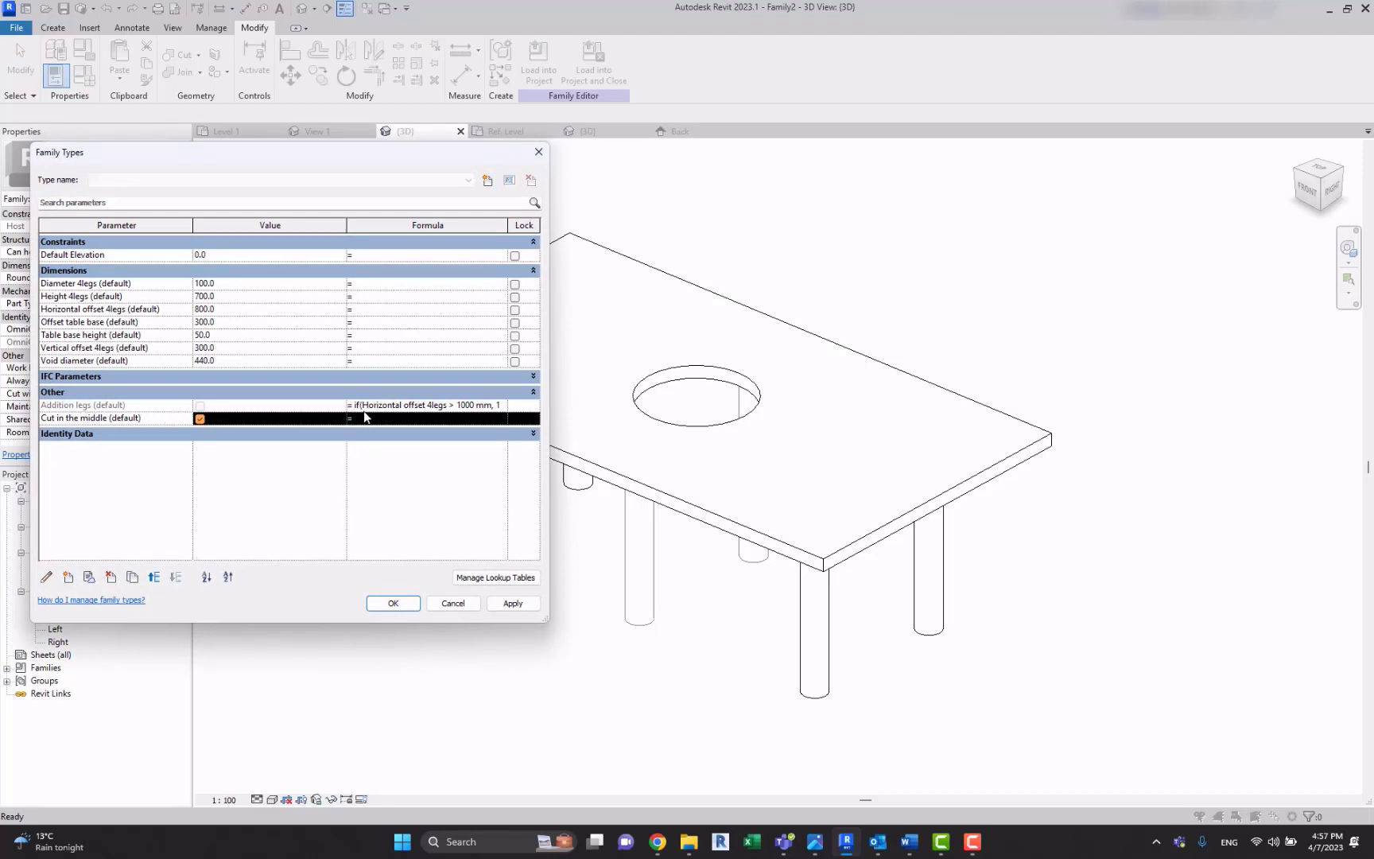
left_click(405, 417)
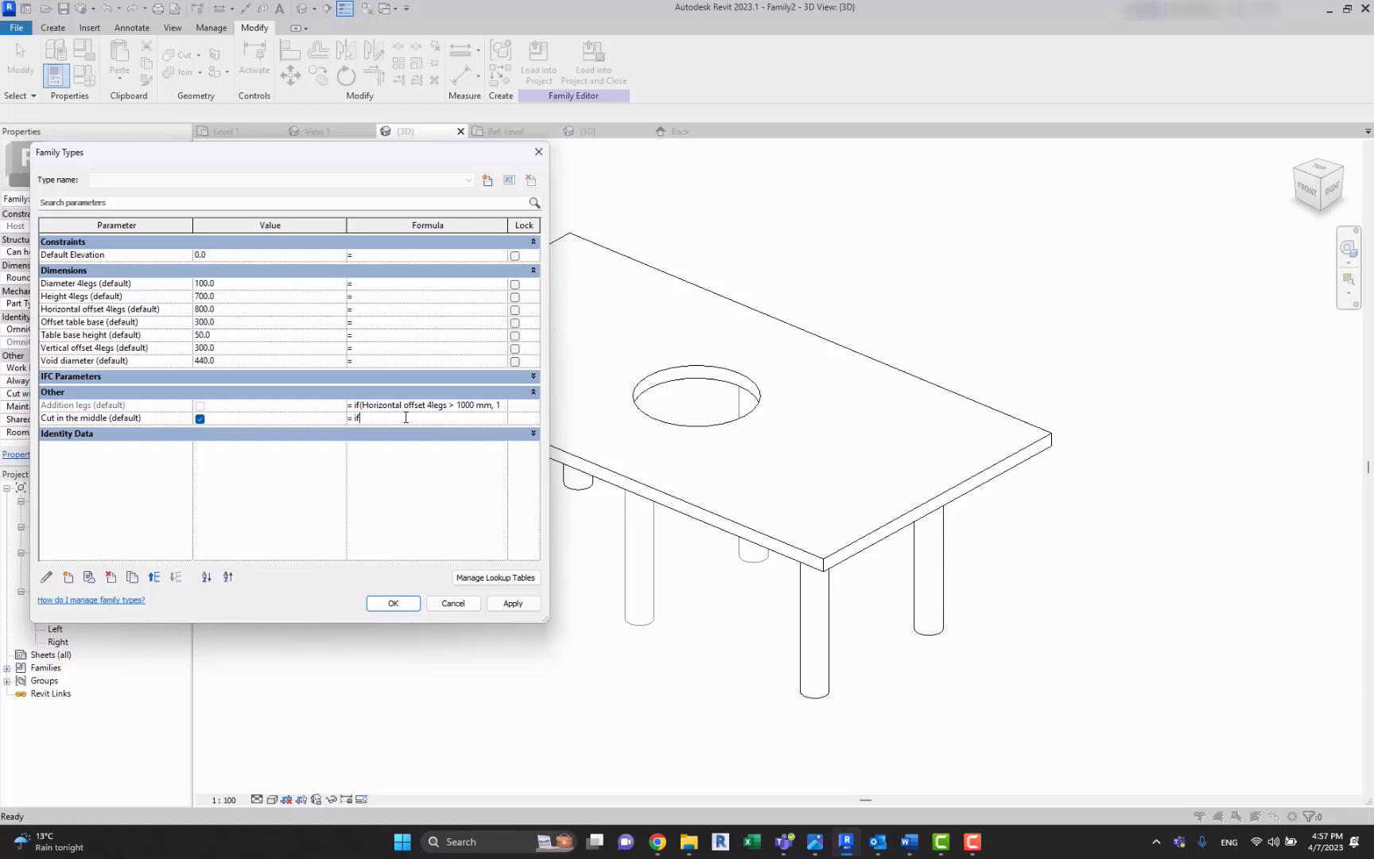
key("BackSpace")
key("BackSpace")
key("BackSpace")
left_click_drag(92, 296, 38, 291)
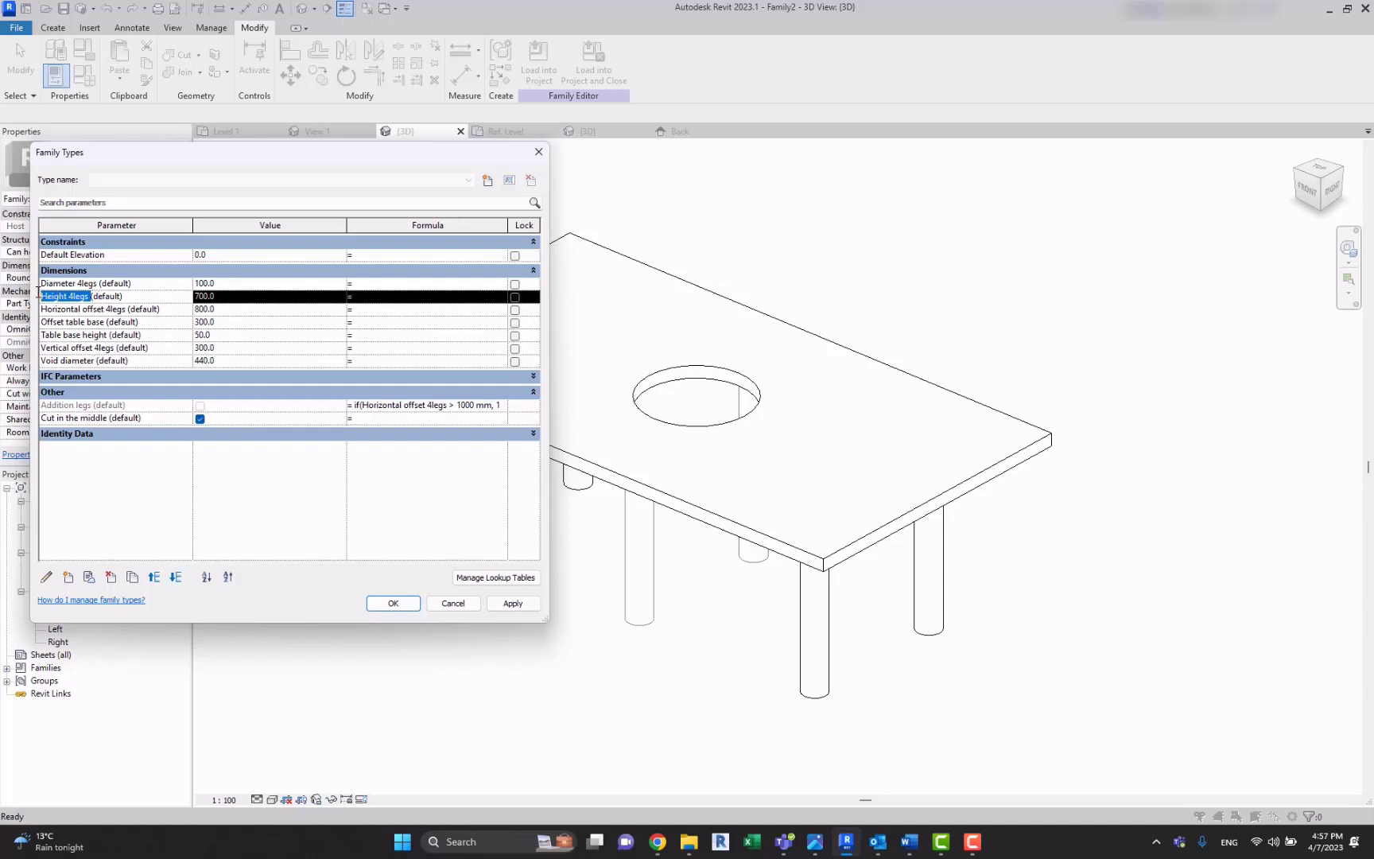
left_click(387, 416)
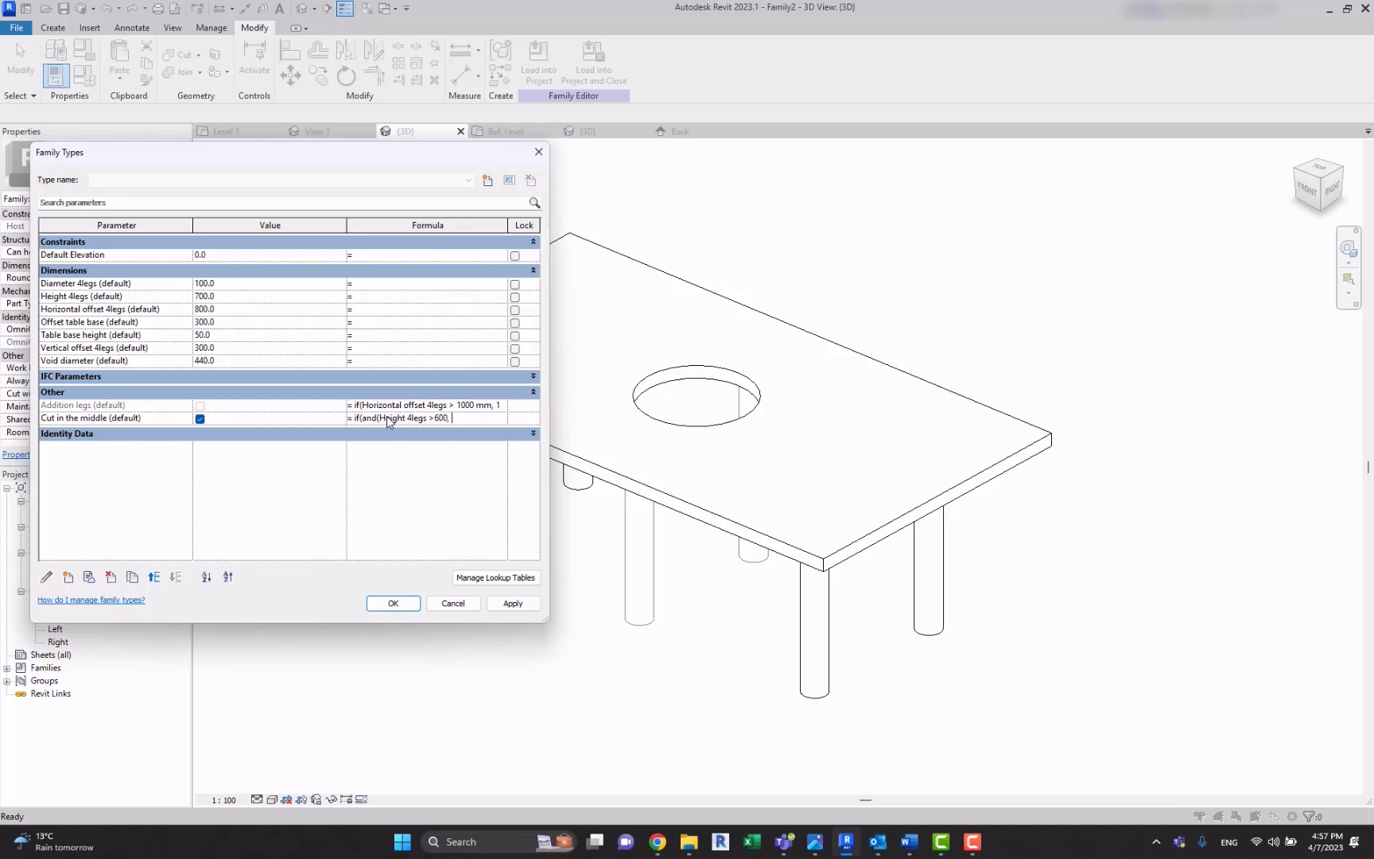
type("Addition legs")
type(", 1<2,2<1)")
key("Return")
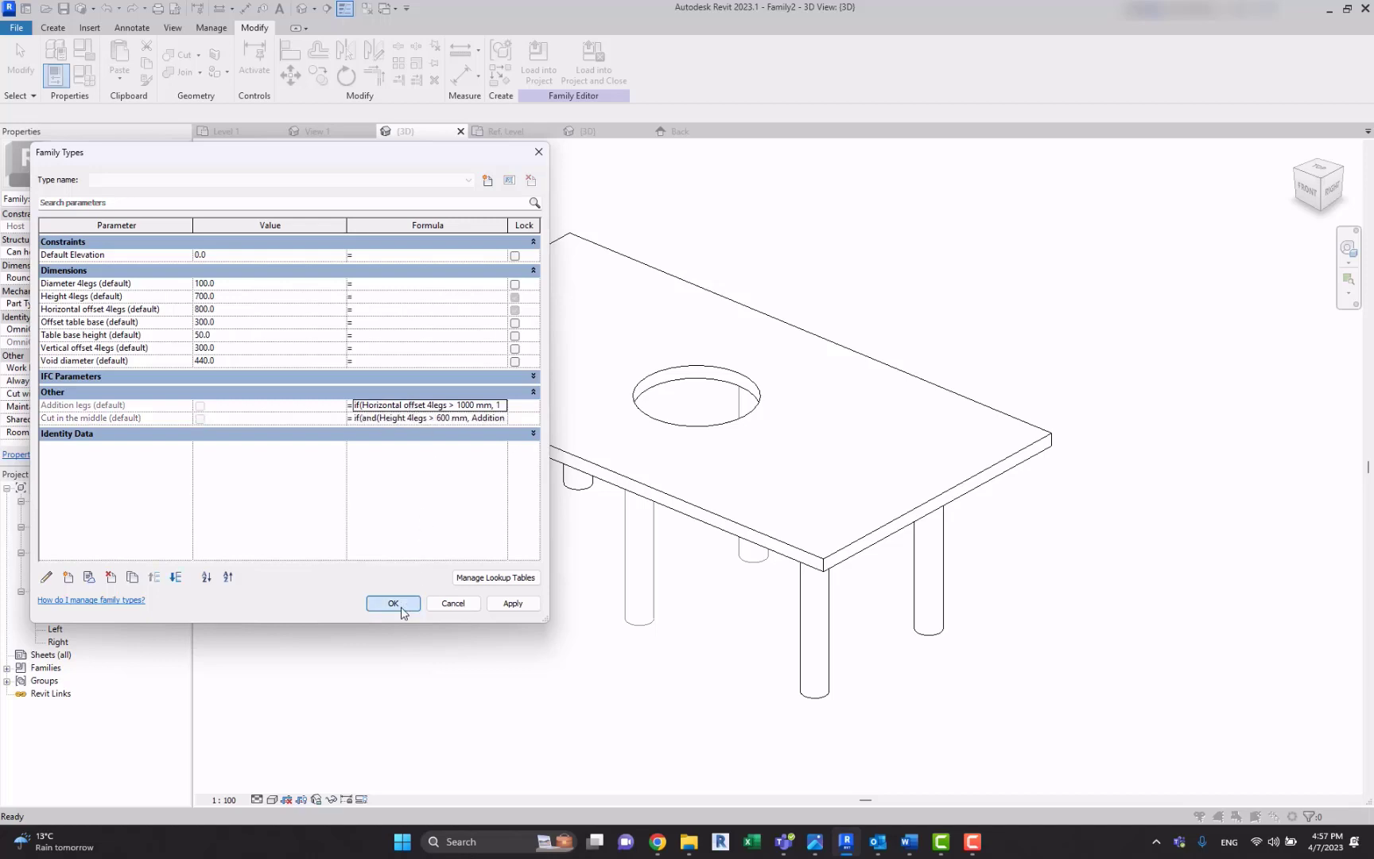
Step: Set the Height 4legs parameter to 1100 in Family Types
left_click(408, 602)
scroll(509, 570, "down", 3)
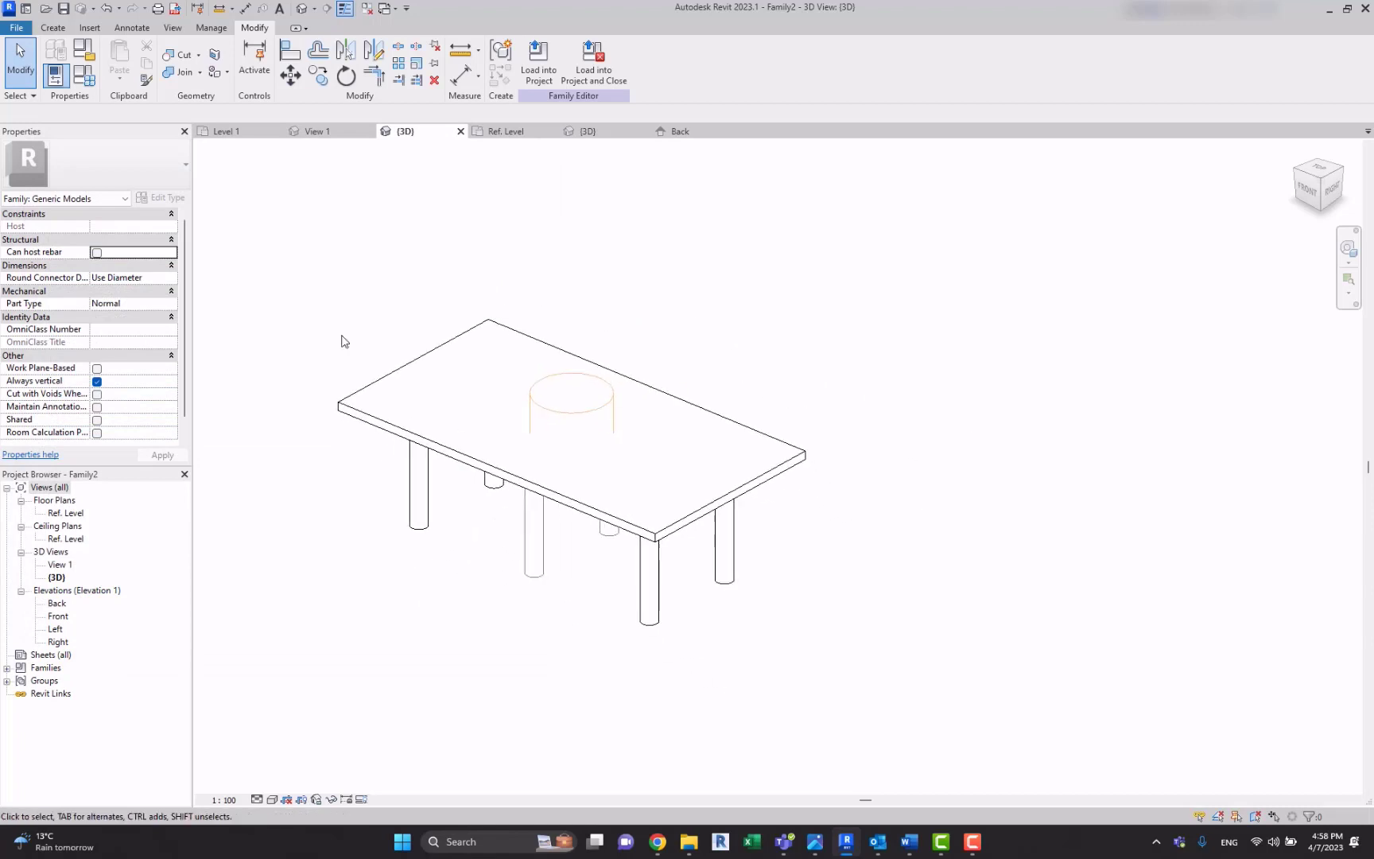
left_click(84, 77)
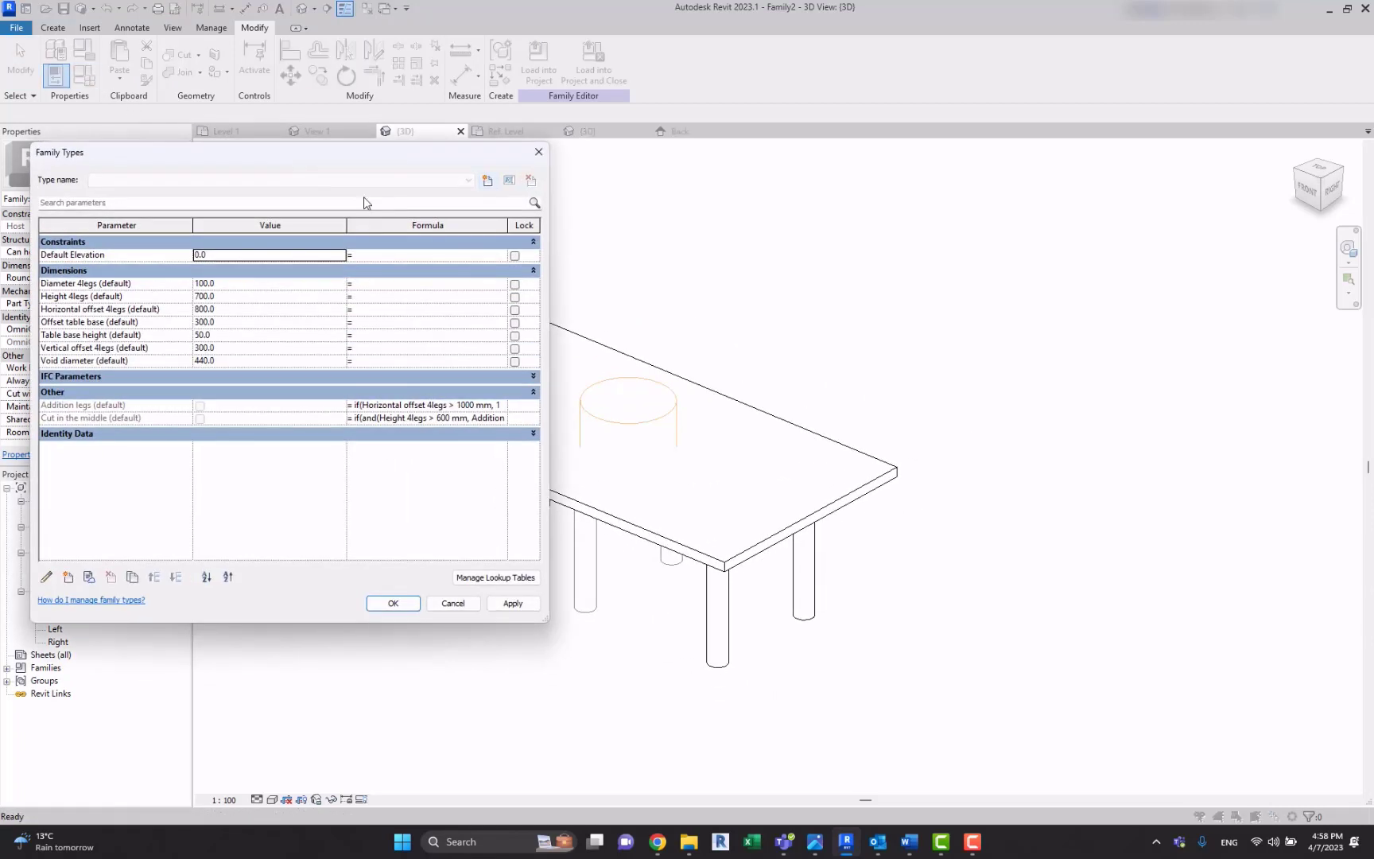
left_click_drag(346, 154, 327, 132)
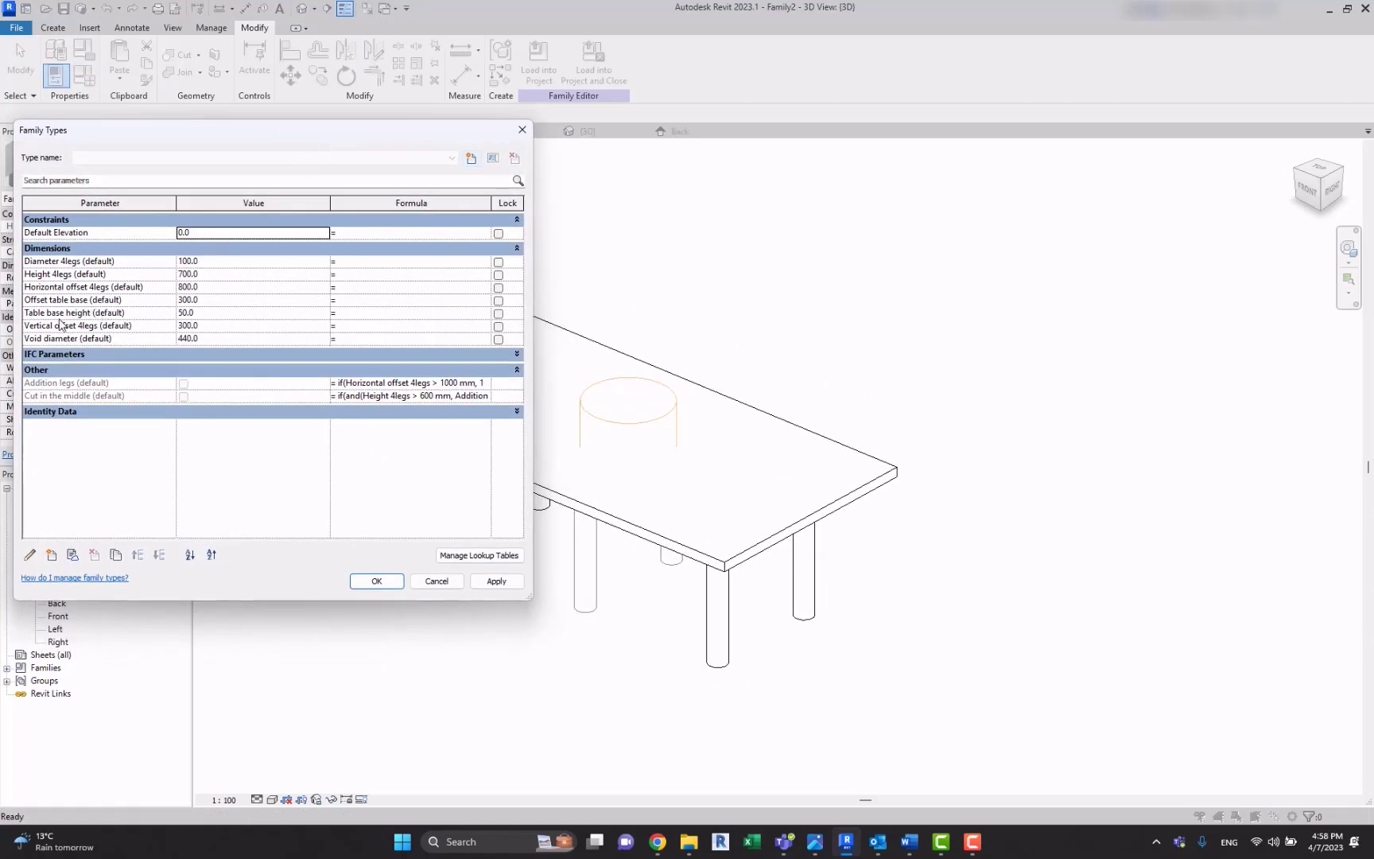
left_click(221, 276)
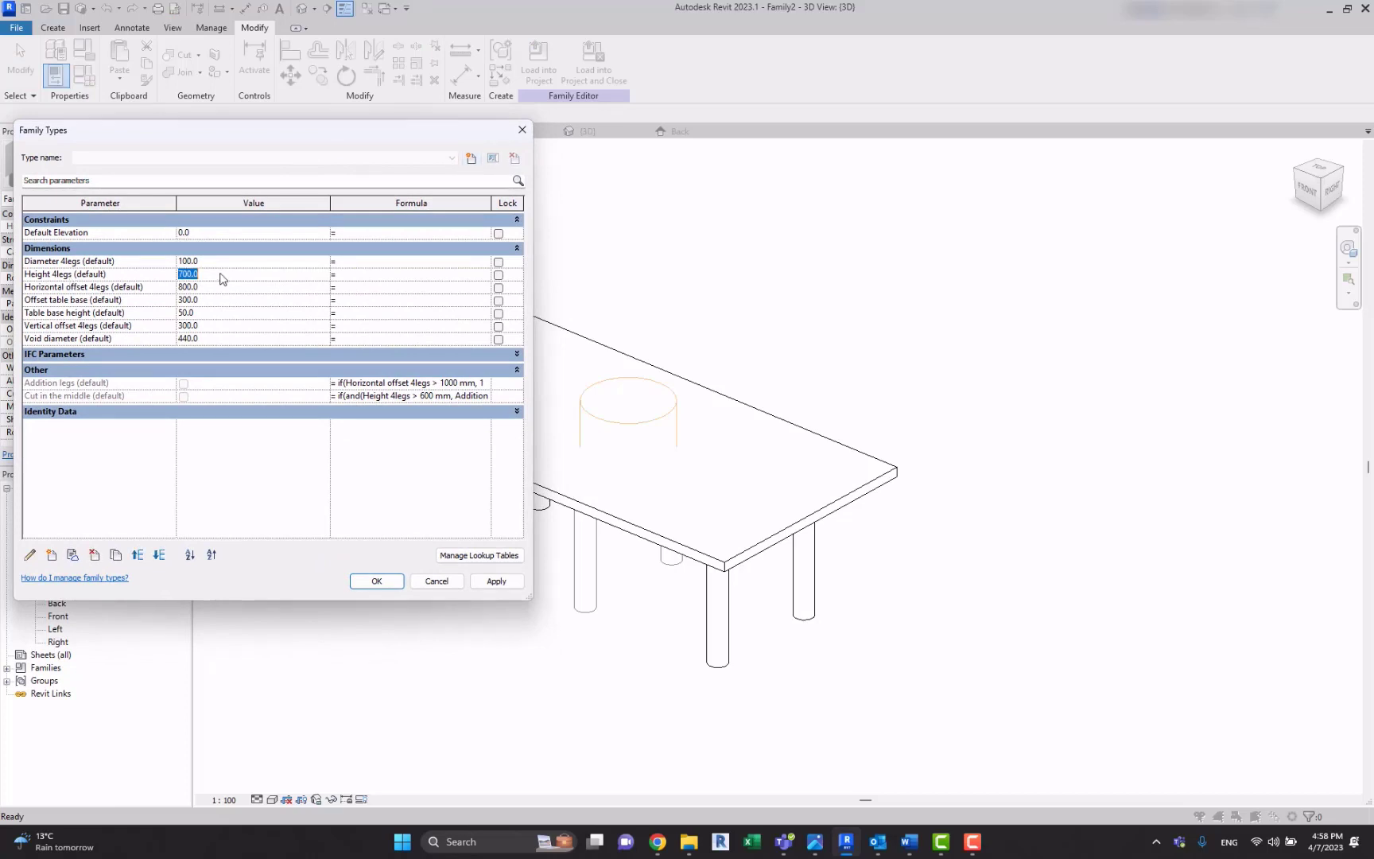
type("1100")
left_click(371, 582)
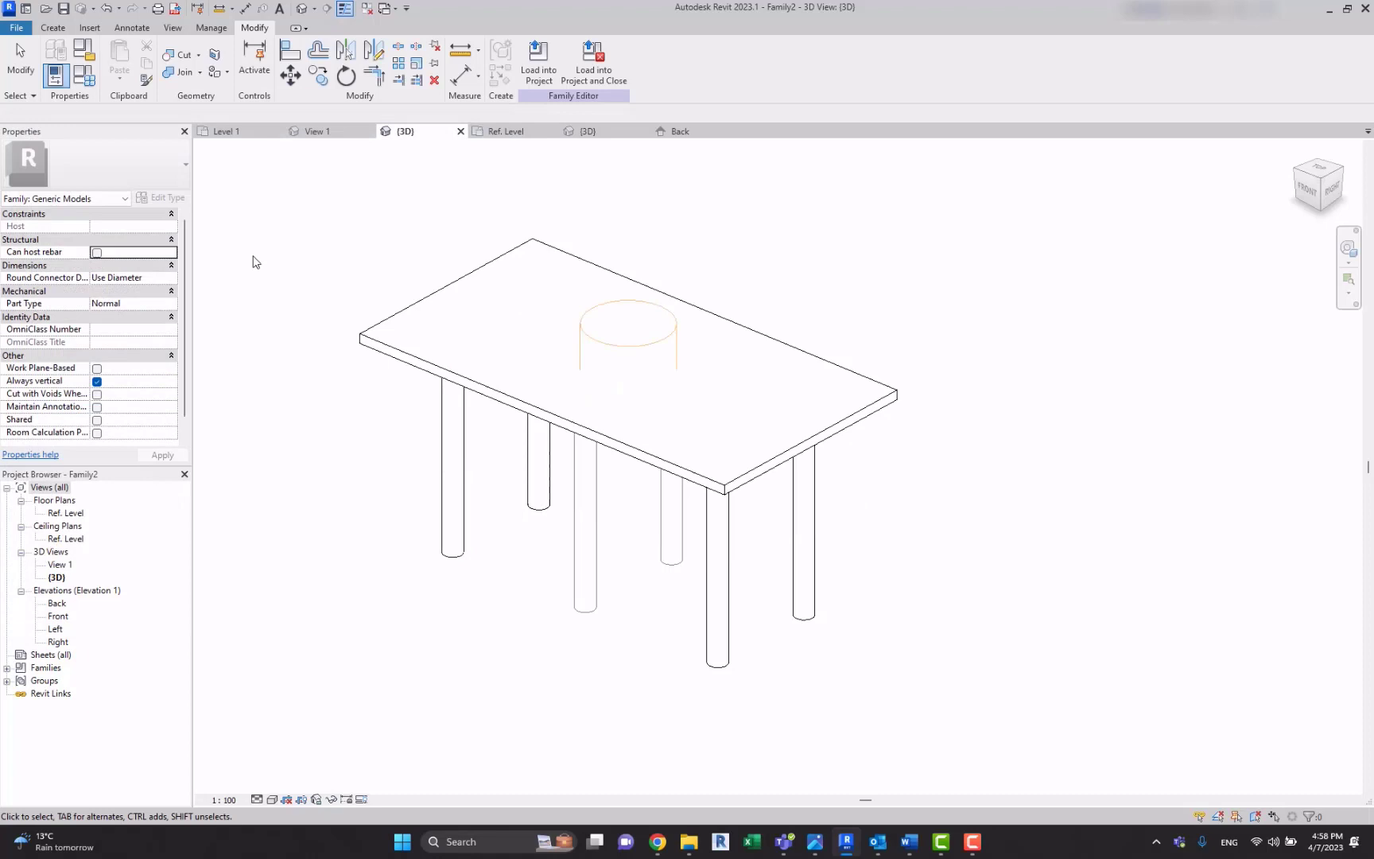
Step: Set Horizontal offset 4legs to 1200 so the middle legs and tabletop hole appear
left_click(86, 77)
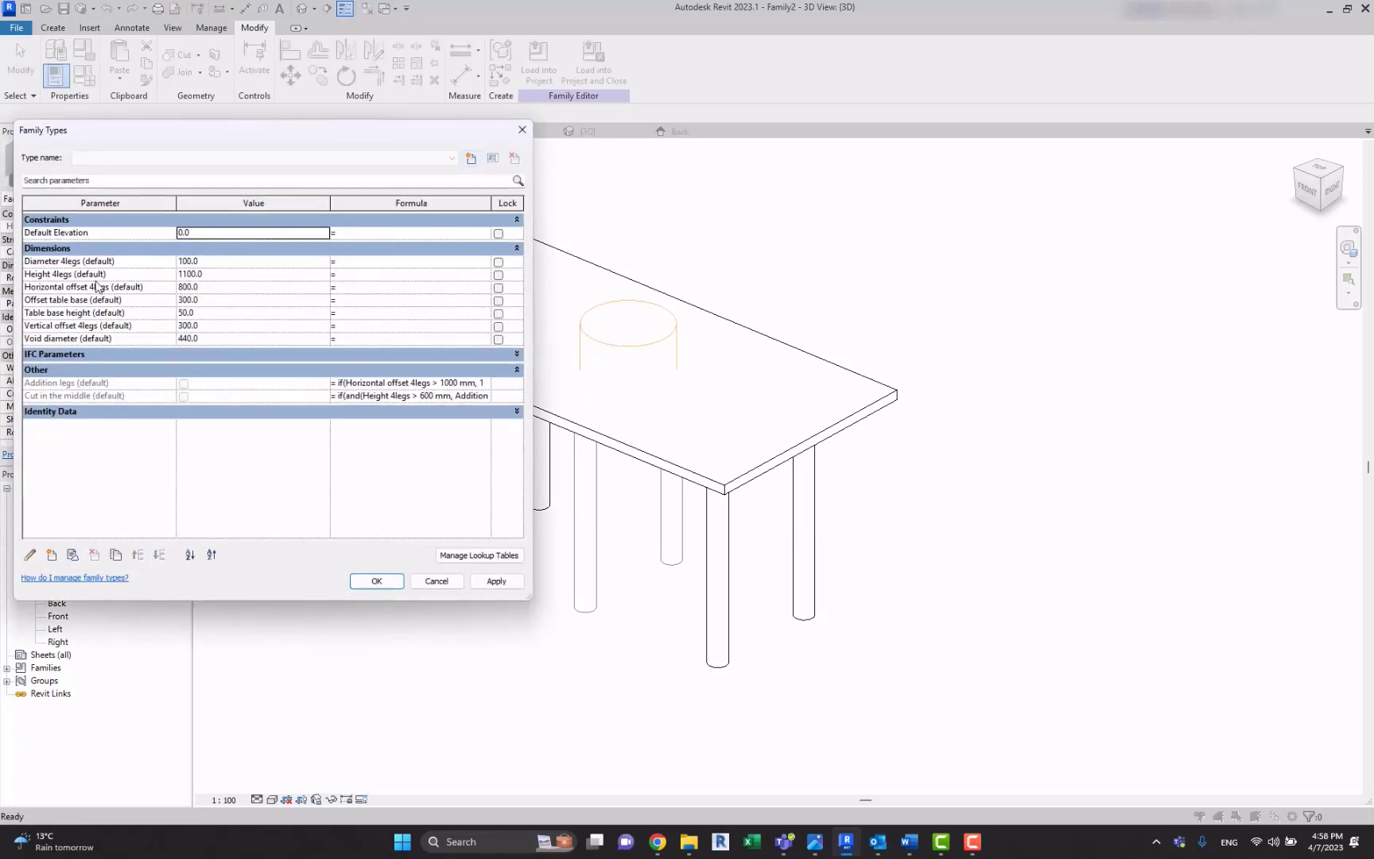
left_click(208, 286)
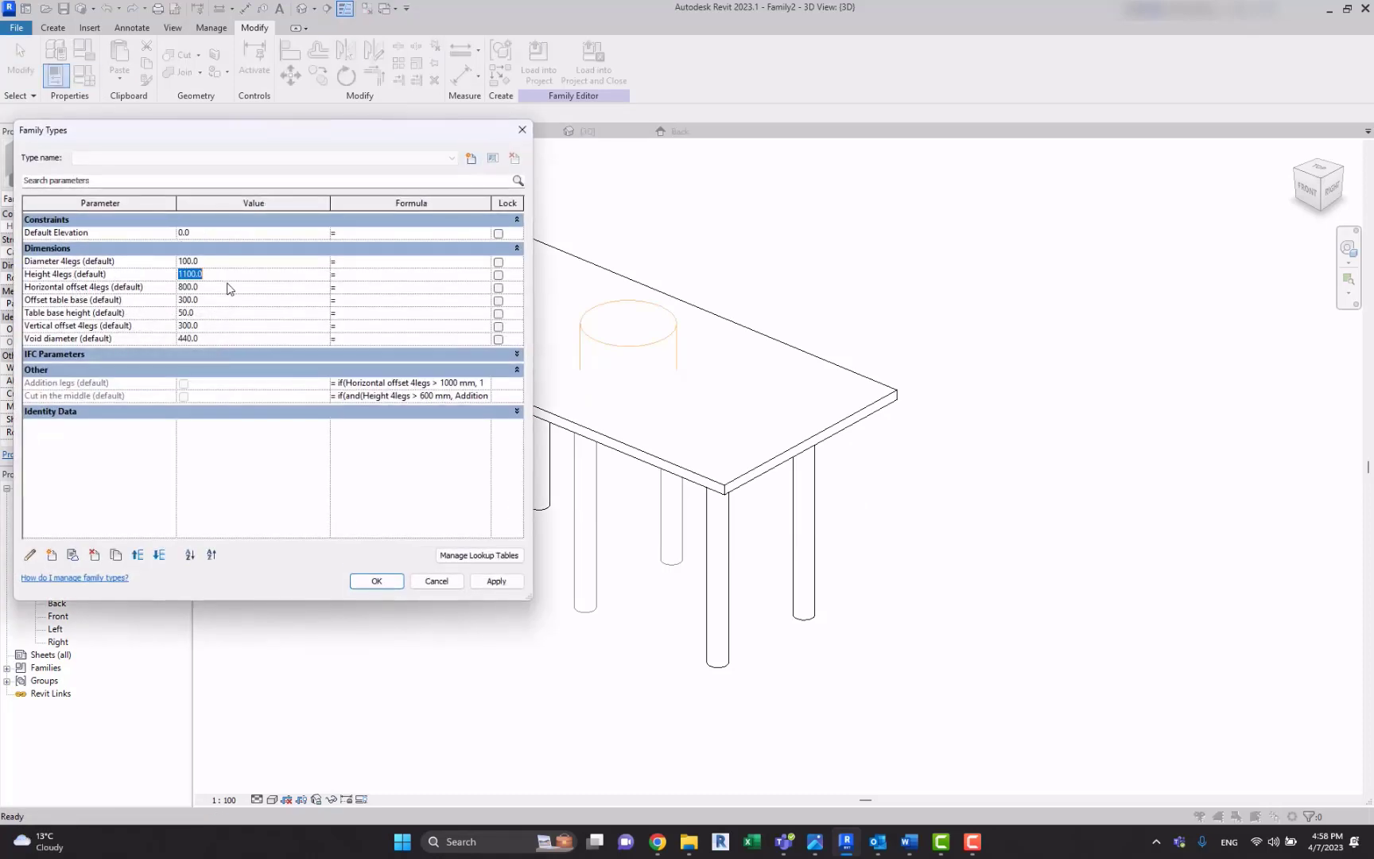
type("1200")
left_click(394, 582)
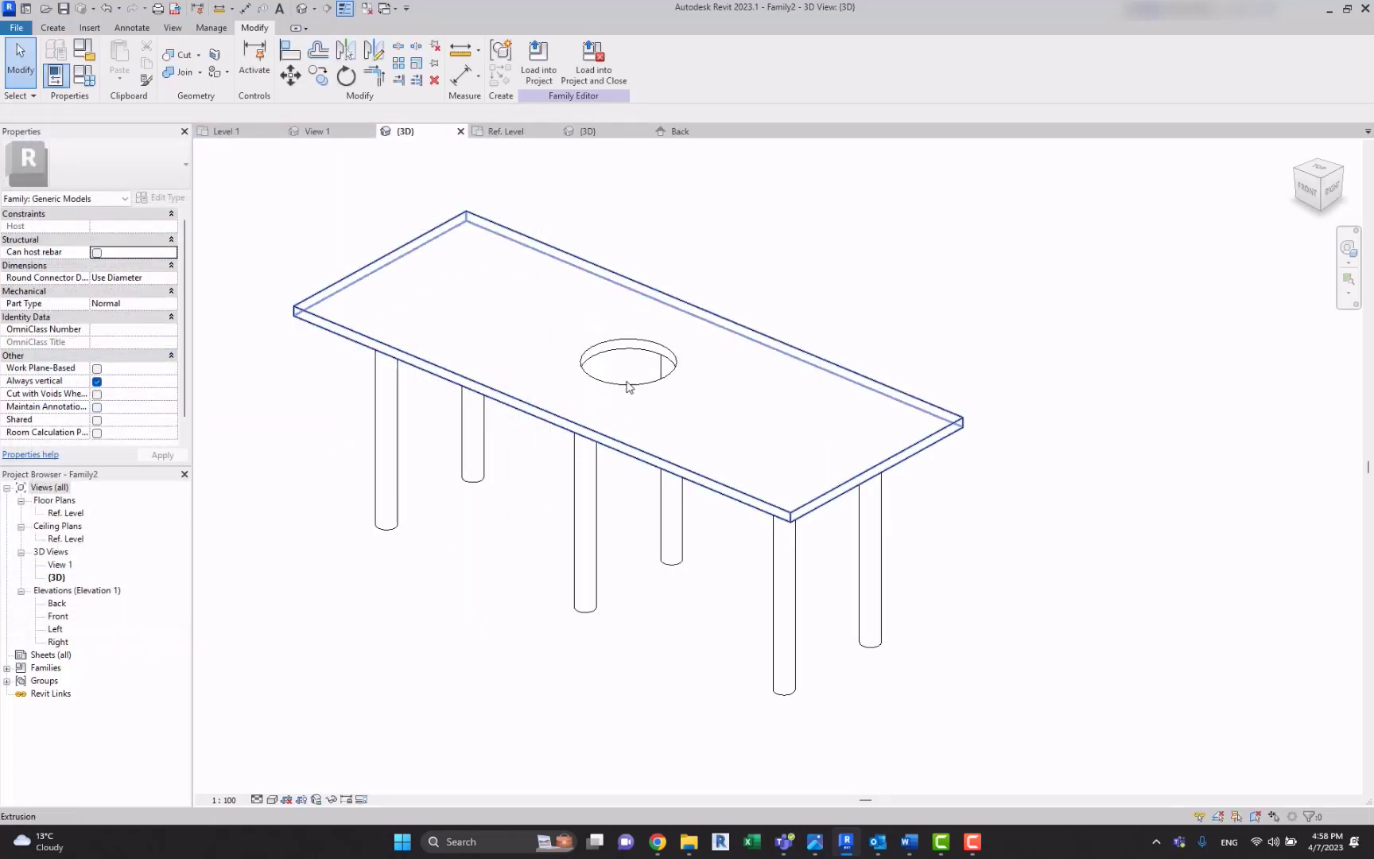